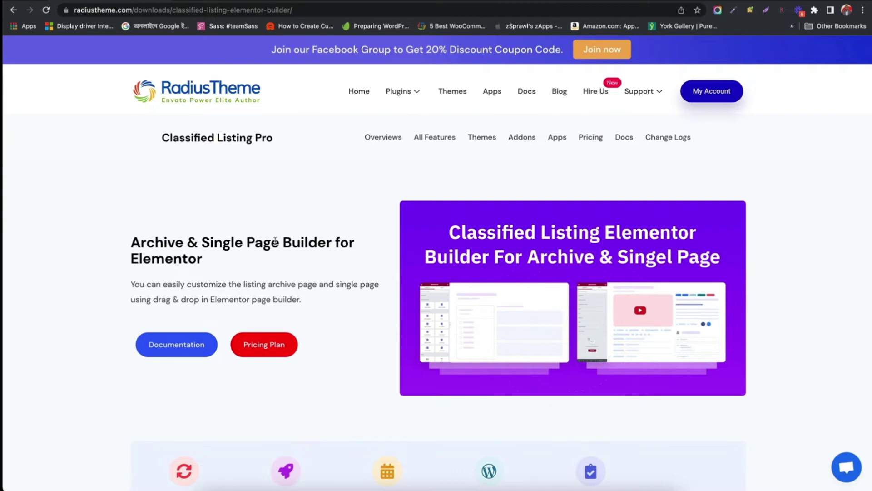
Scroll through the Classified Listing Elementor Builder product page's widget list
scroll(298, 244, "down", 3)
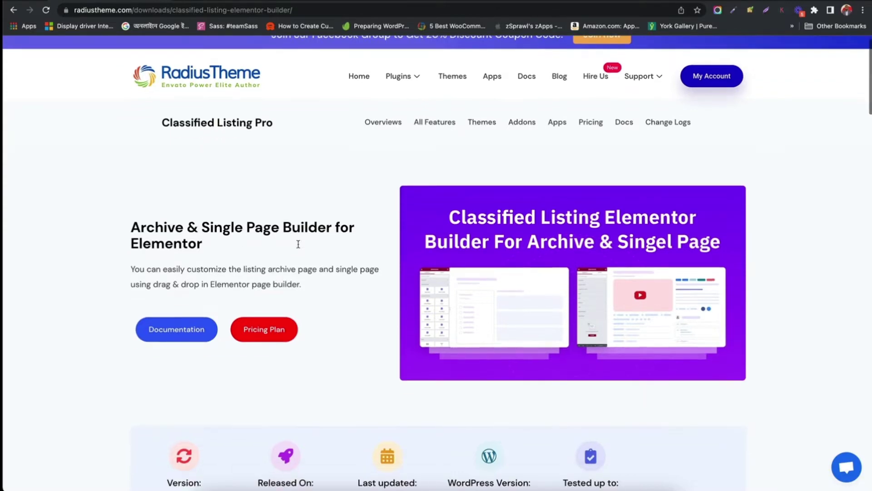
scroll(298, 247, "down", 2)
scroll(298, 246, "down", 3)
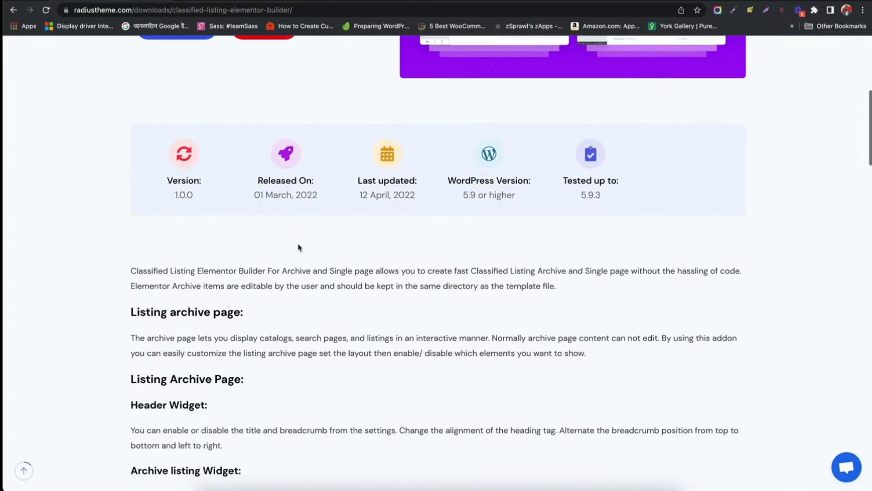
scroll(298, 246, "down", 1)
scroll(298, 247, "down", 3)
scroll(298, 247, "down", 5)
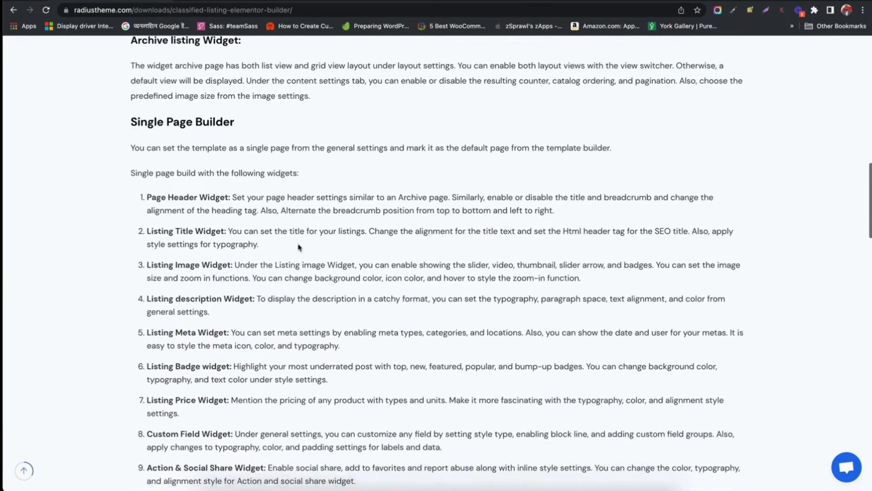
scroll(298, 245, "down", 5)
scroll(298, 244, "down", 4)
scroll(297, 245, "up", 1)
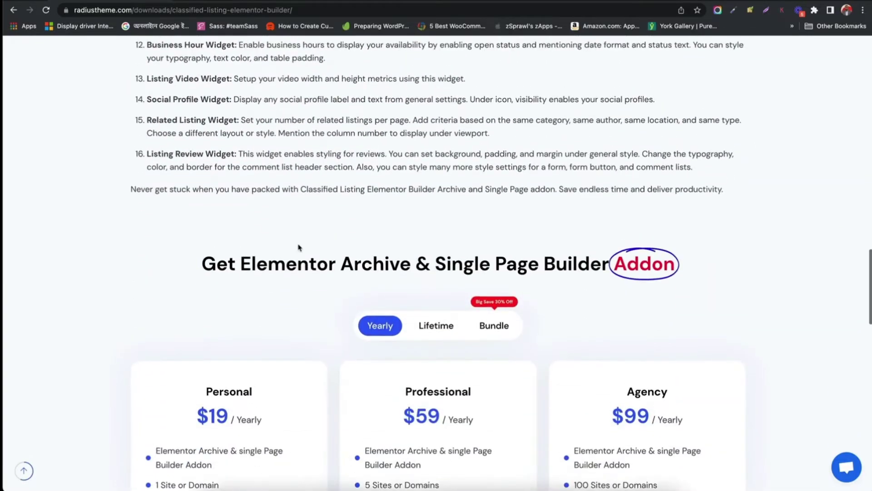
scroll(298, 245, "up", 10)
scroll(299, 247, "up", 4)
scroll(299, 247, "up", 1)
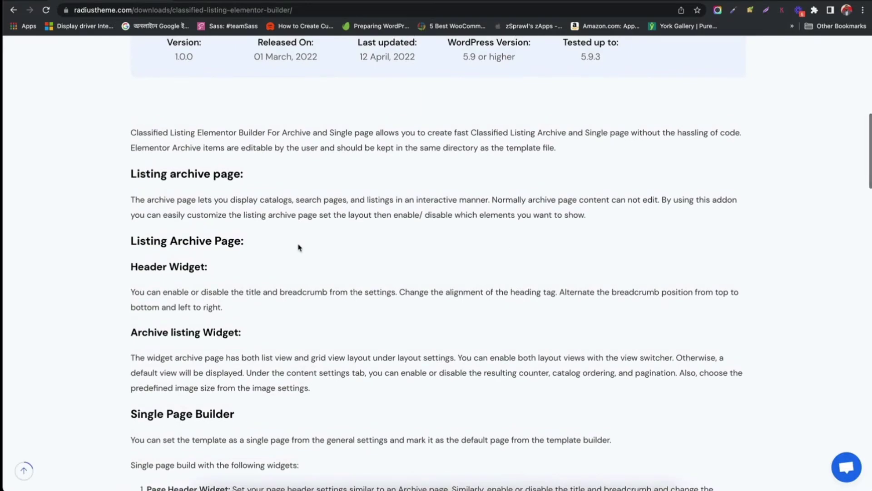
Highlight the Single Page Builder heading and review the addon's pricing plans
triple_click(182, 413)
scroll(213, 447, "down", 5)
scroll(213, 447, "down", 3)
scroll(323, 101, "down", 1)
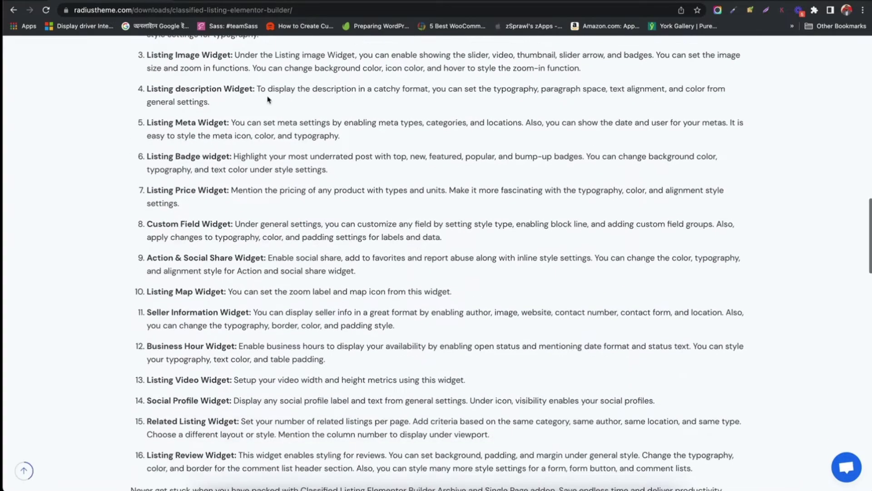
scroll(282, 137, "down", 6)
scroll(264, 158, "up", 6)
scroll(264, 158, "up", 7)
scroll(265, 159, "up", 10)
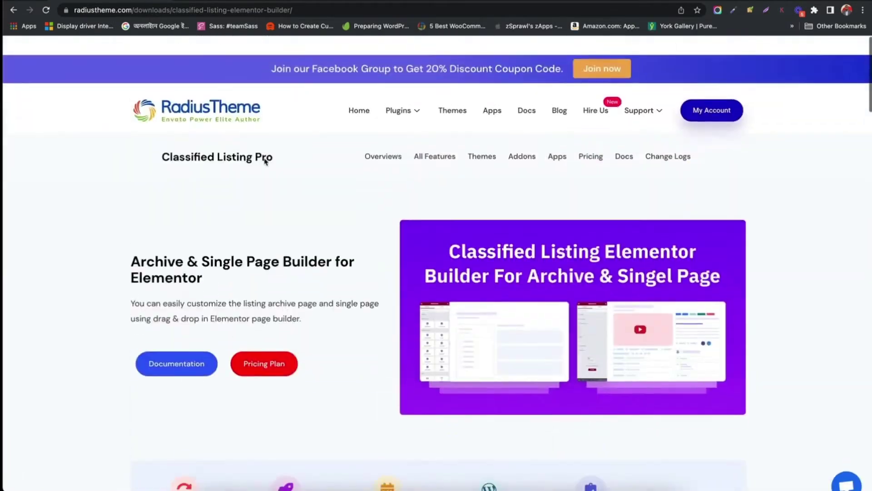
scroll(265, 162, "down", 1)
scroll(266, 162, "down", 1)
scroll(266, 162, "down", 15)
scroll(265, 162, "down", 10)
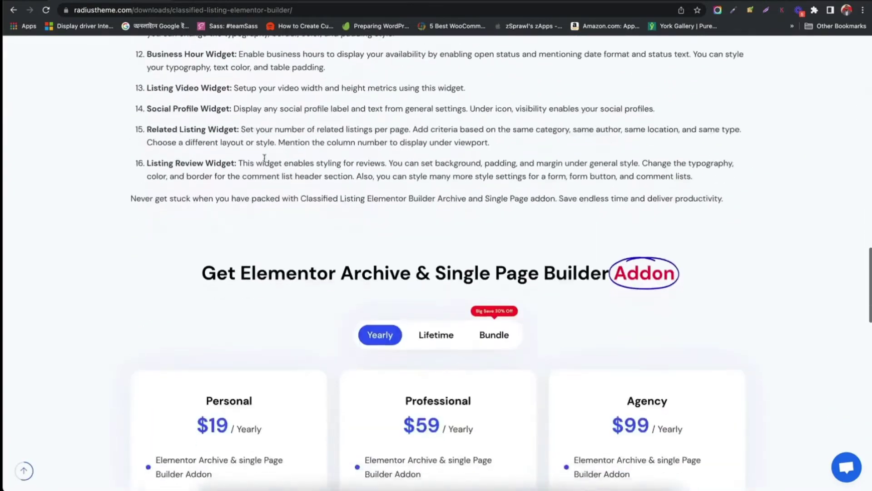
scroll(266, 162, "down", 5)
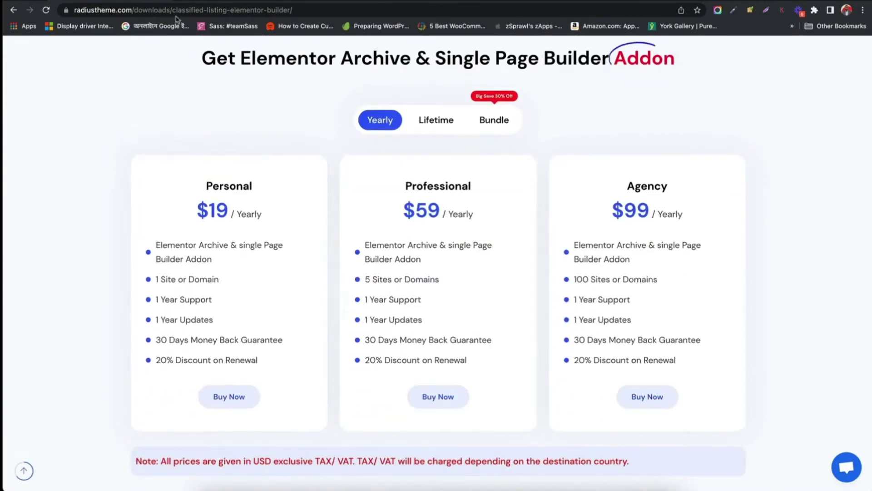
scroll(332, 132, "down", 1)
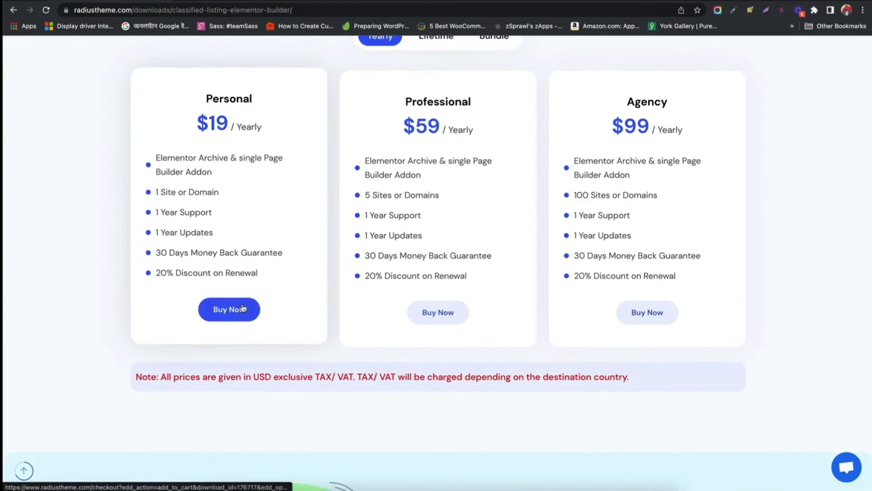
scroll(238, 307, "up", 15)
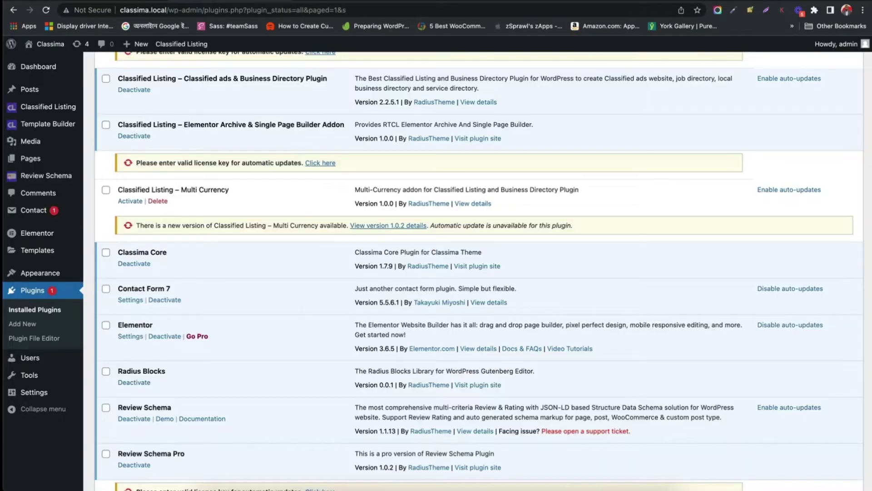
Find the active Elementor Archive & Single Page Builder Addon 1.0.0 in Installed Plugins and highlight its title
scroll(223, 116, "up", 5)
scroll(316, 172, "up", 2)
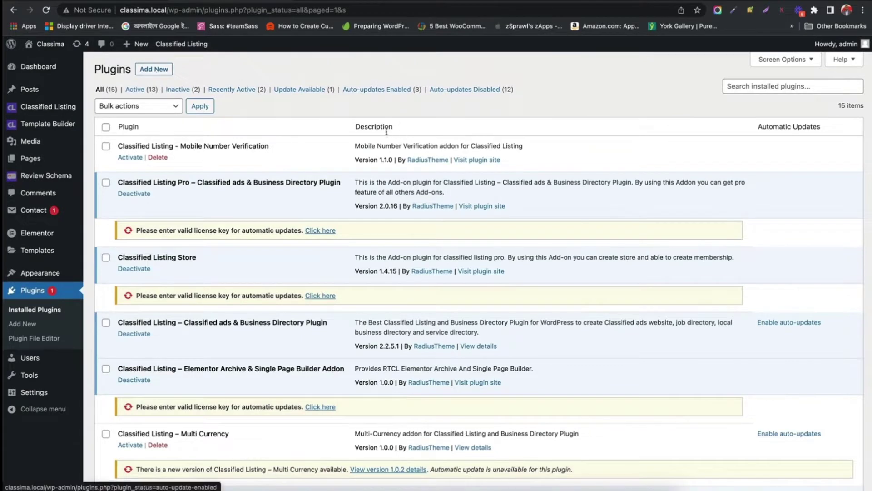
scroll(263, 217, "down", 2)
scroll(262, 217, "down", 2)
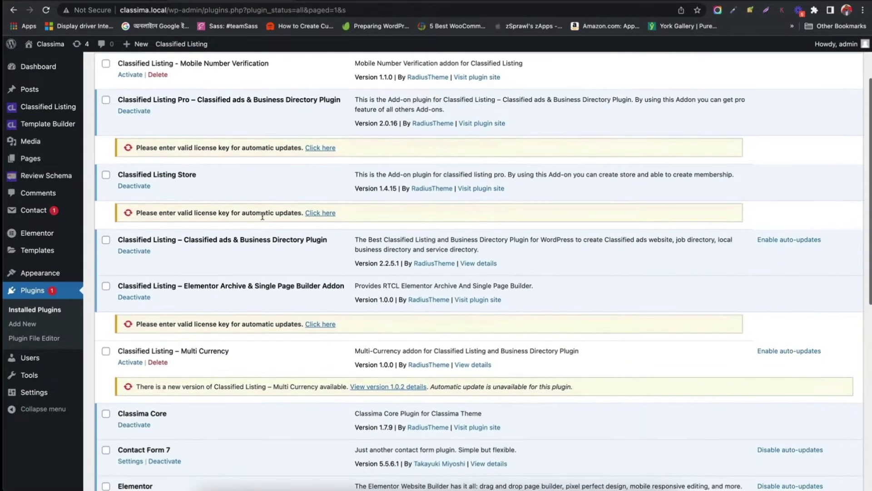
scroll(262, 216, "up", 2)
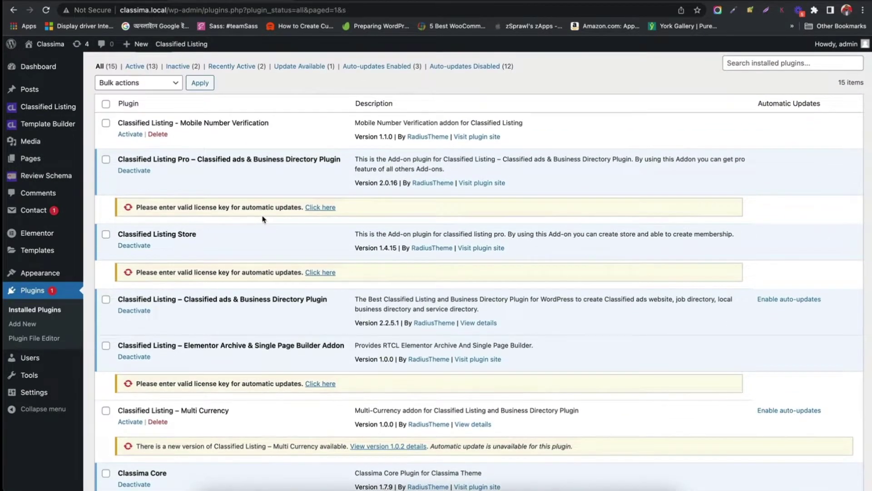
scroll(262, 217, "down", 2)
scroll(219, 309, "down", 1)
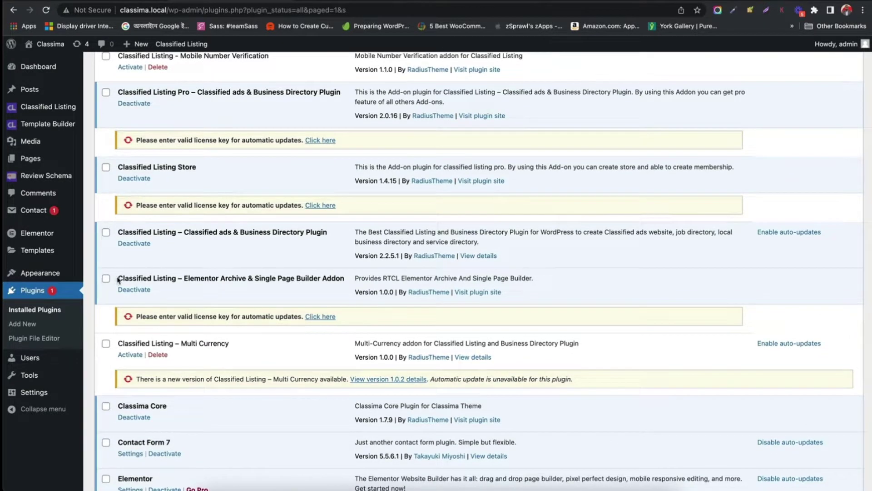
left_click_drag(117, 280, 347, 281)
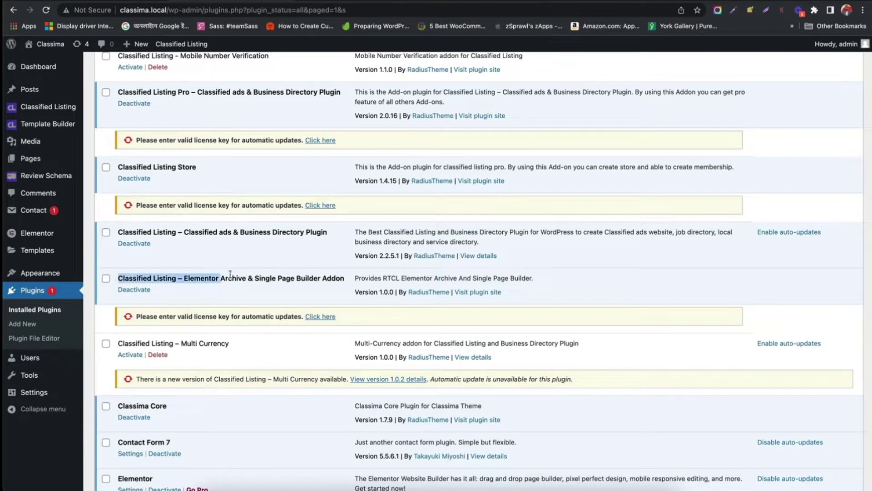
left_click(348, 281)
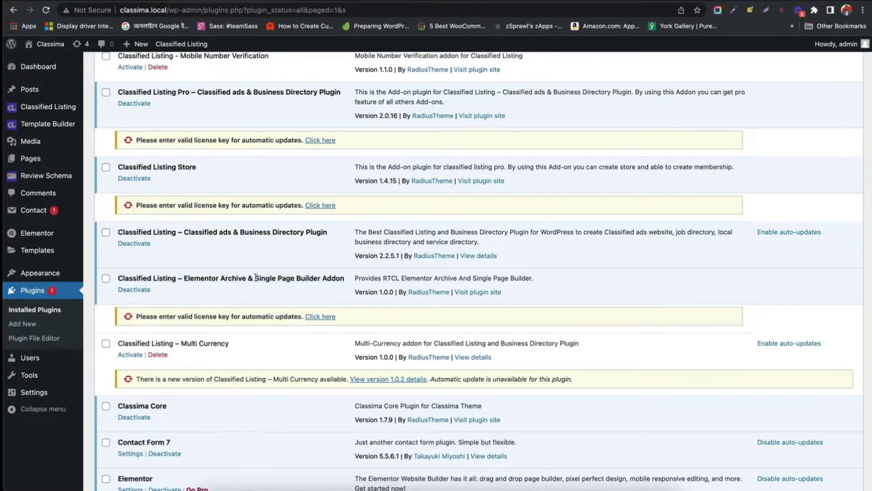
left_click_drag(348, 281, 124, 276)
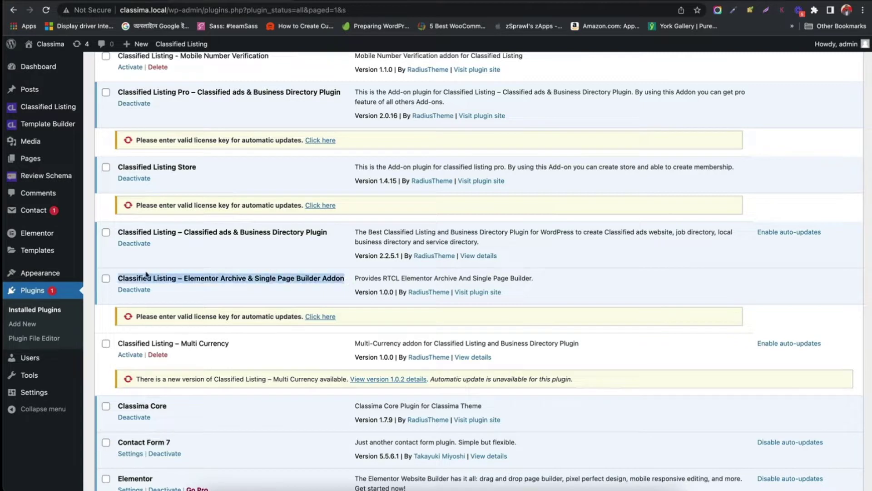
scroll(119, 276, "up", 3)
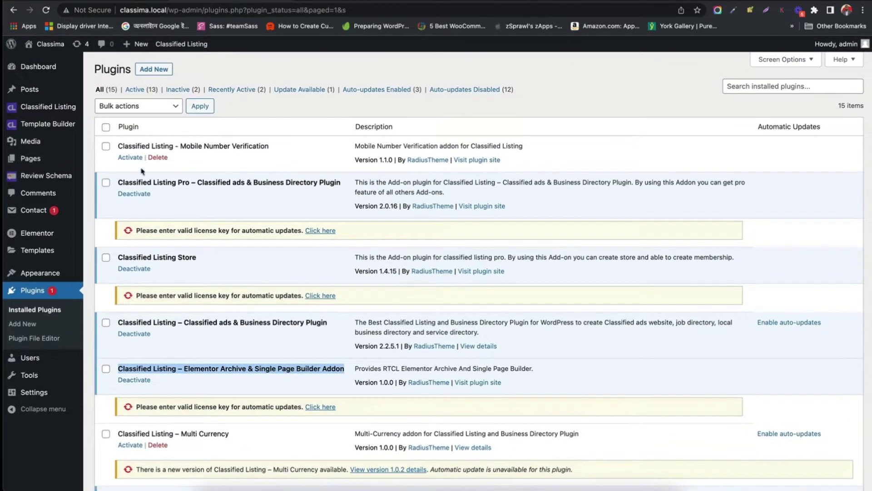
Open Template Builder and compare the Single and Archive template lists
left_click(54, 125)
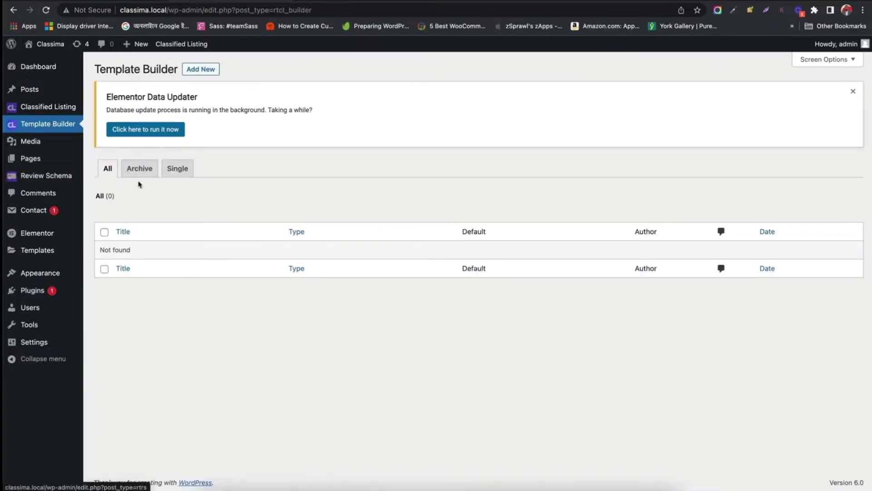
left_click(180, 173)
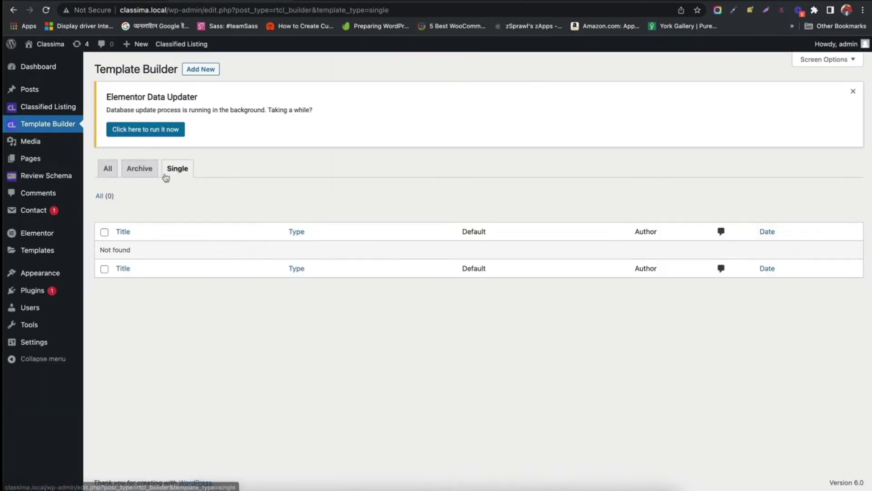
left_click(140, 172)
left_click(178, 171)
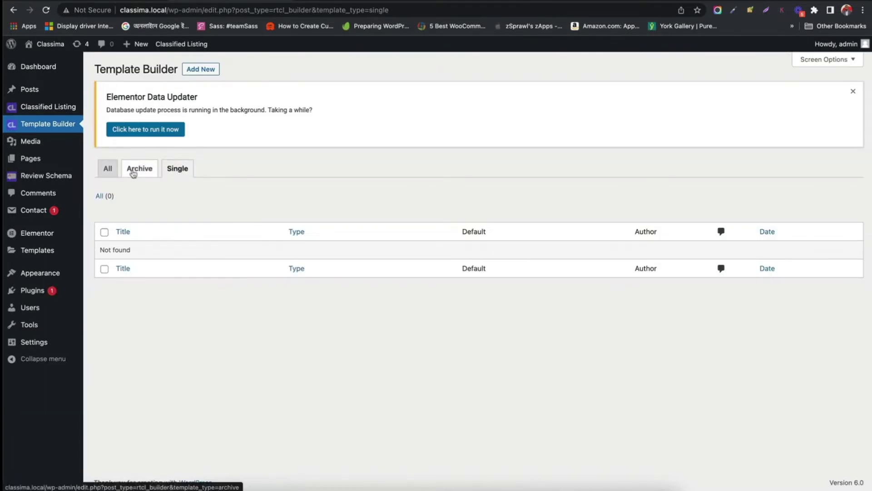
Add 'Archive Page Template' as the default Archive-type template and save it
left_click(201, 71)
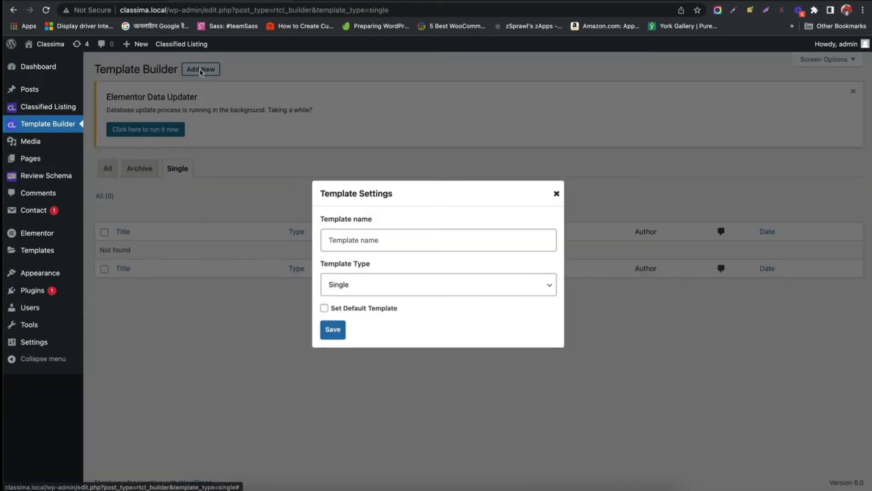
left_click(397, 244)
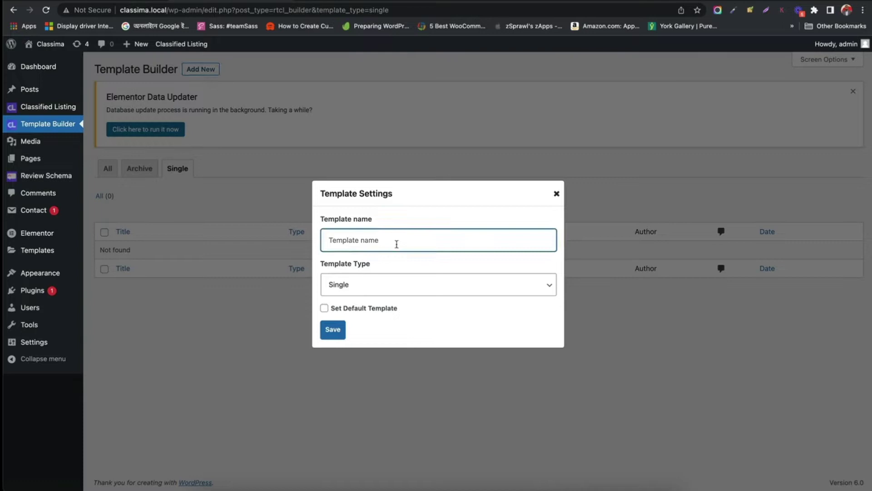
type("Archive Page Template")
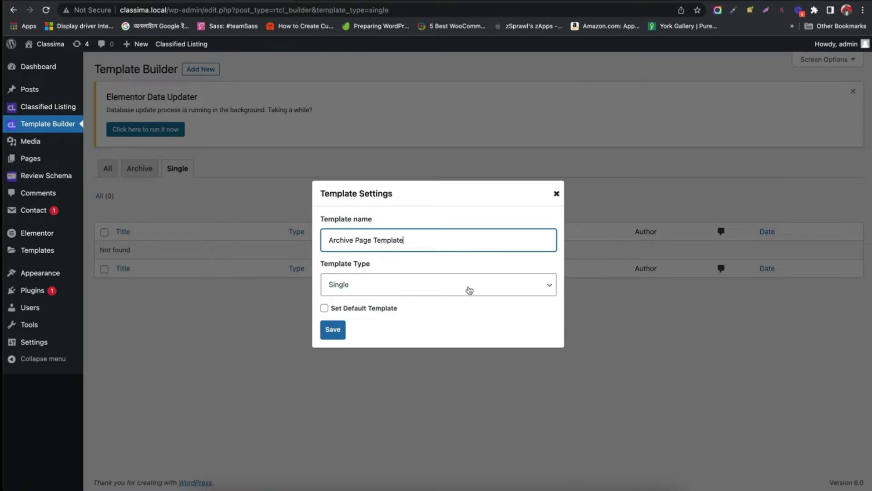
left_click(400, 287)
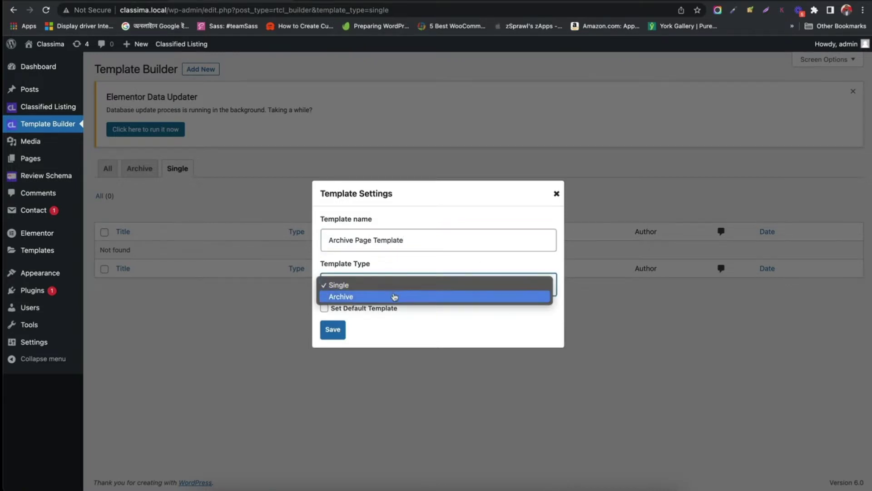
left_click(394, 296)
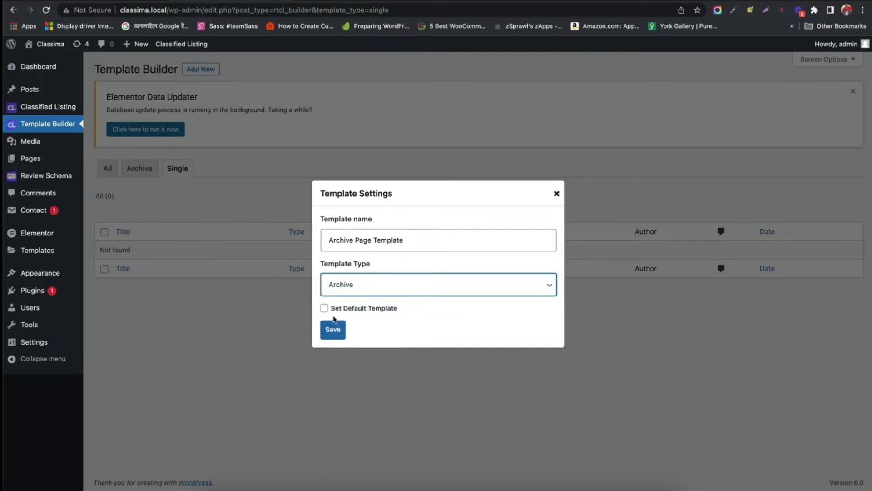
left_click(324, 308)
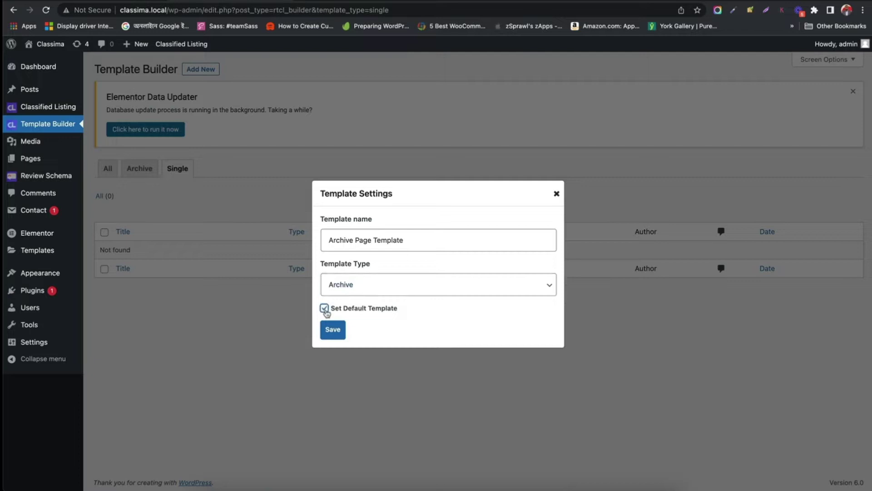
left_click(333, 333)
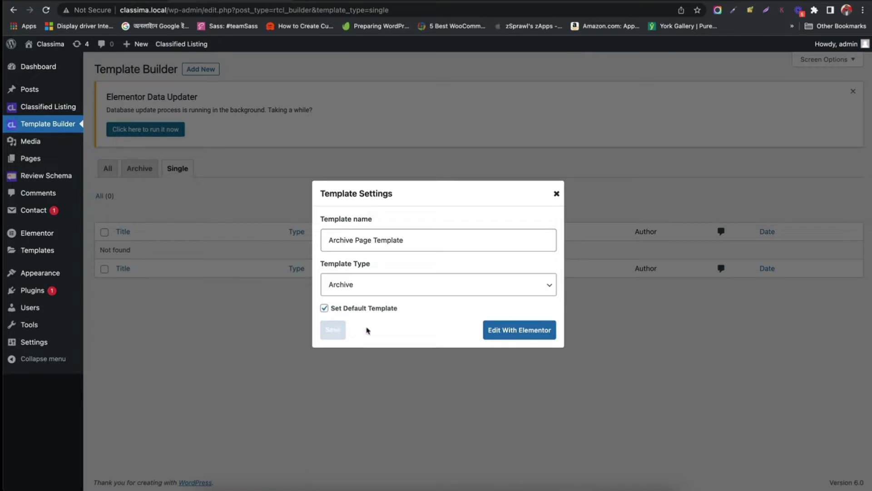
Open Archive Page Template with Edit with Elementor to reach the empty canvas
left_click(516, 331)
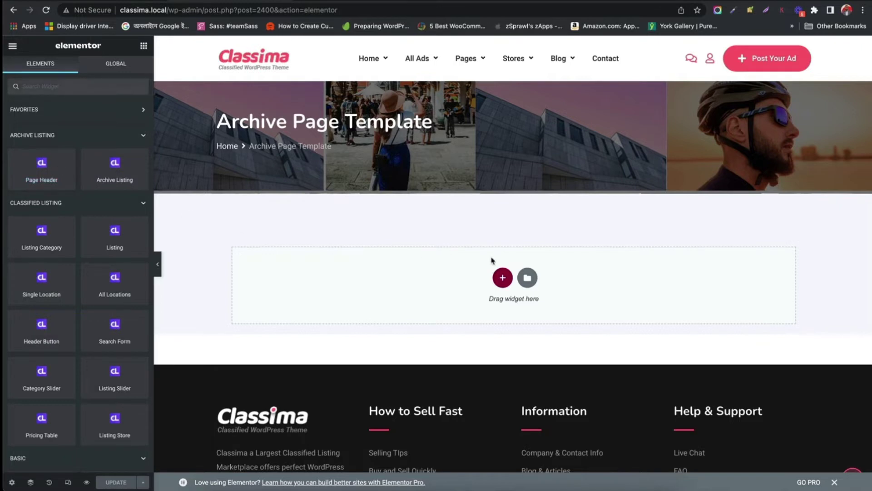
Drop a Page Header widget with an H2 title, centring both title and breadcrumb
left_click_drag(32, 181, 505, 285)
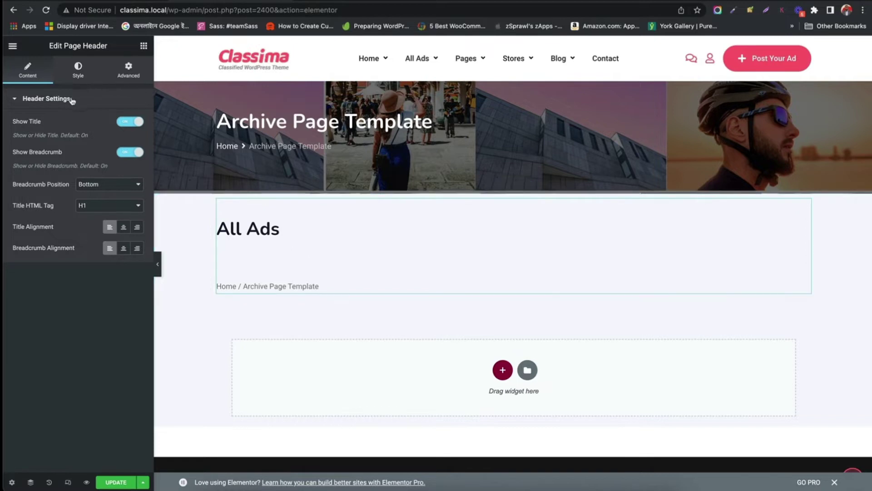
left_click(128, 122)
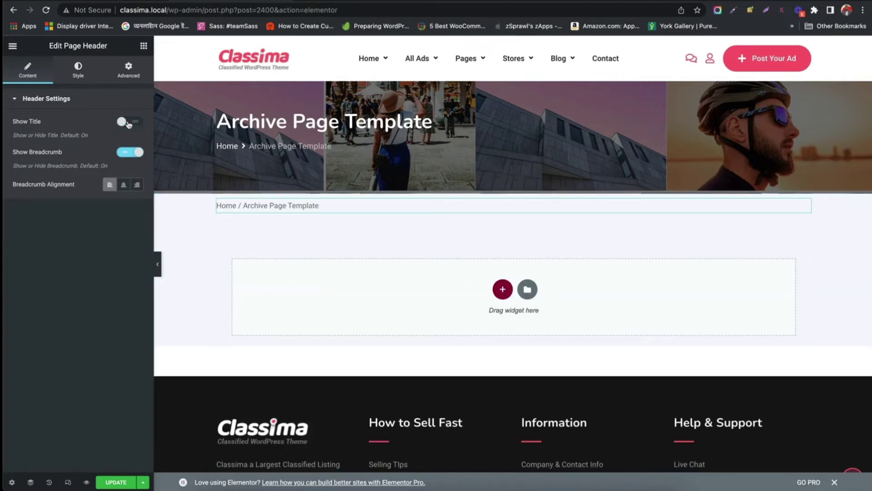
left_click(129, 122)
left_click(128, 154)
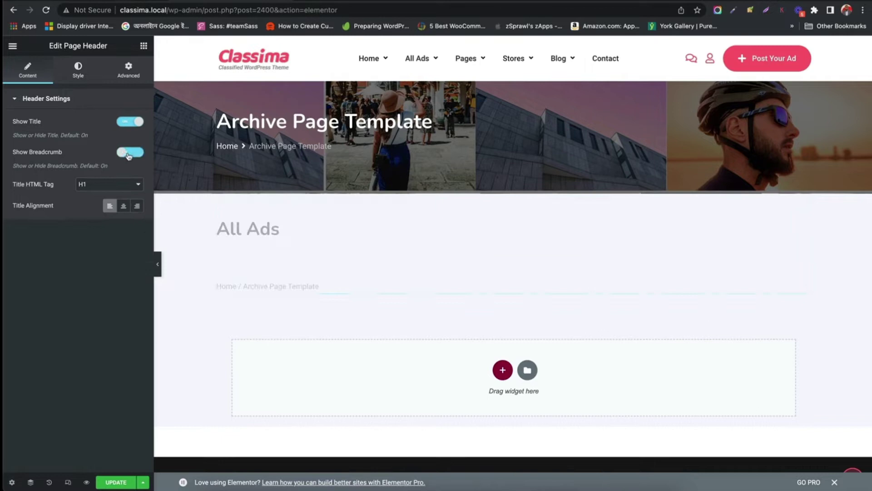
left_click(128, 153)
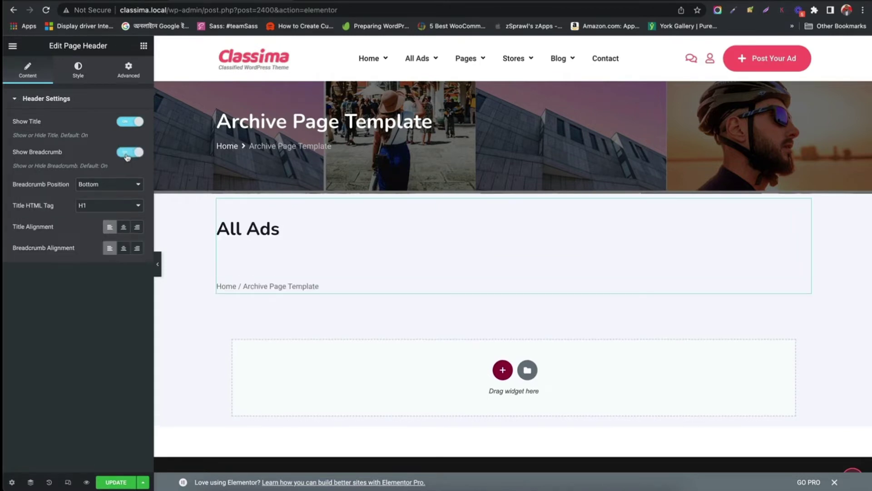
left_click(94, 207)
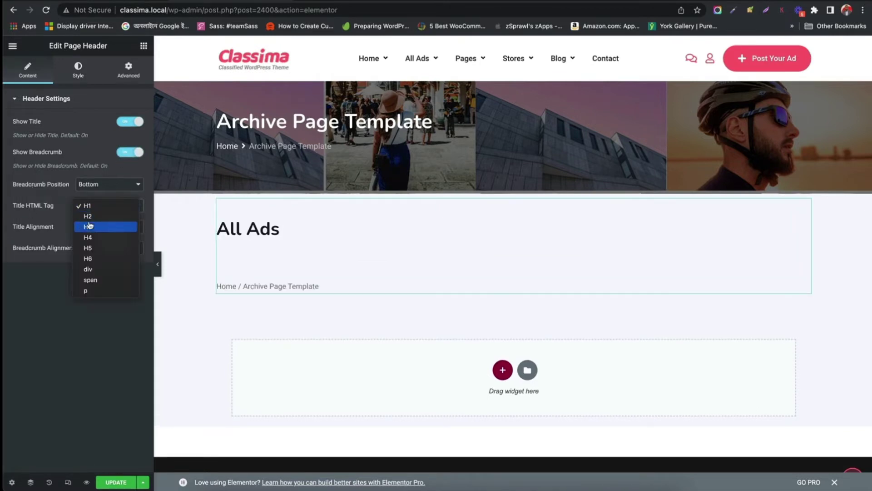
left_click(91, 216)
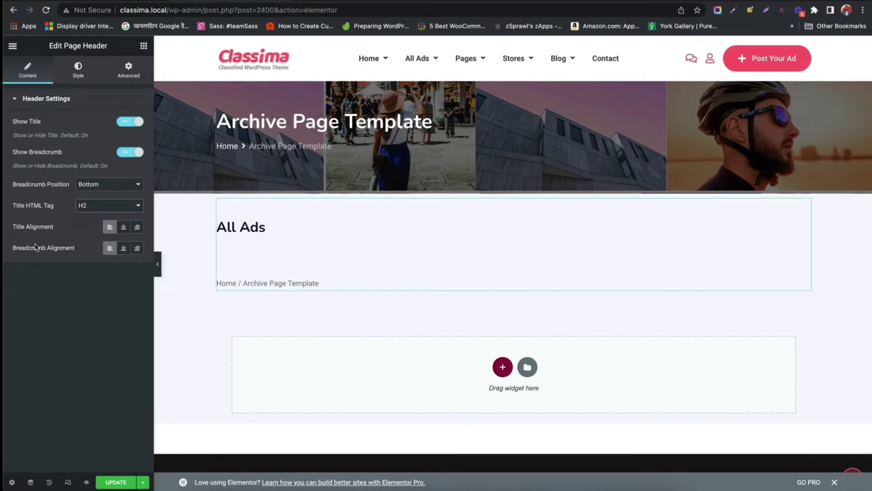
left_click(123, 227)
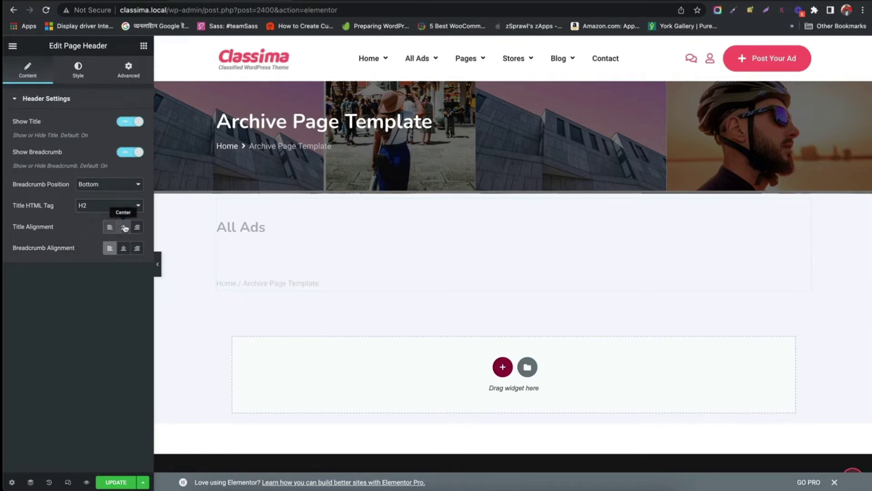
left_click(127, 249)
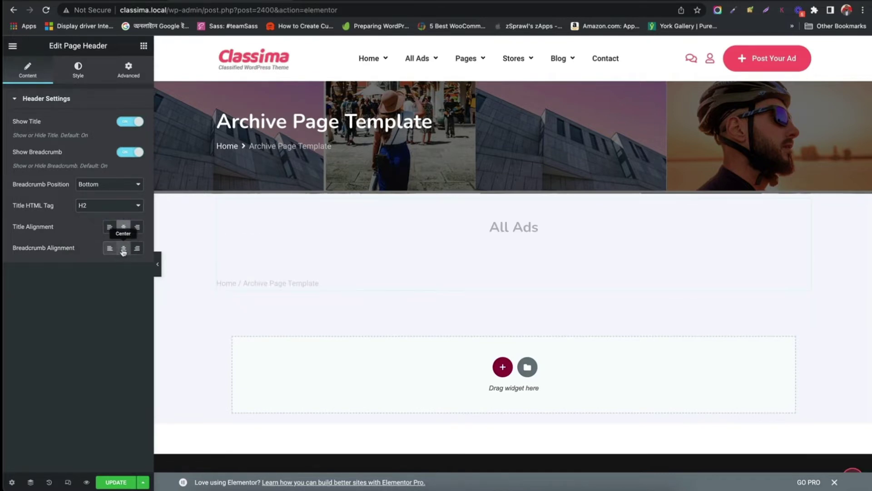
Look over the page header's Style and Advanced settings before returning to Content
left_click(78, 69)
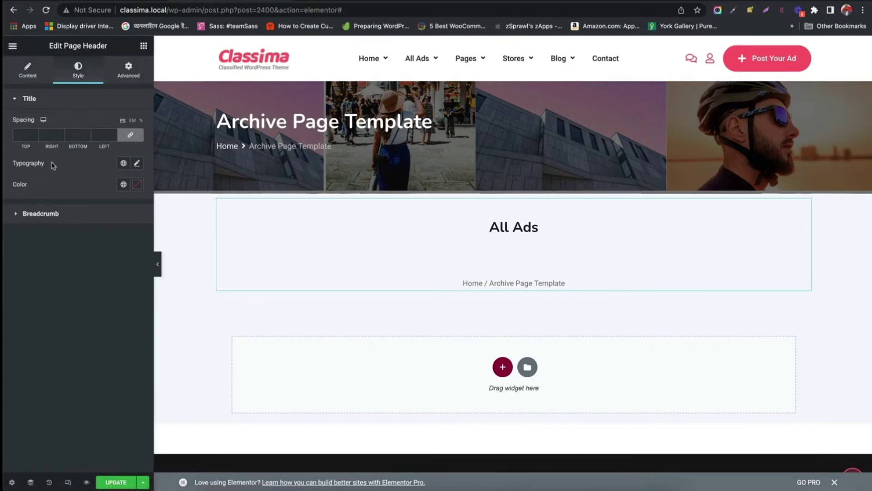
left_click(41, 213)
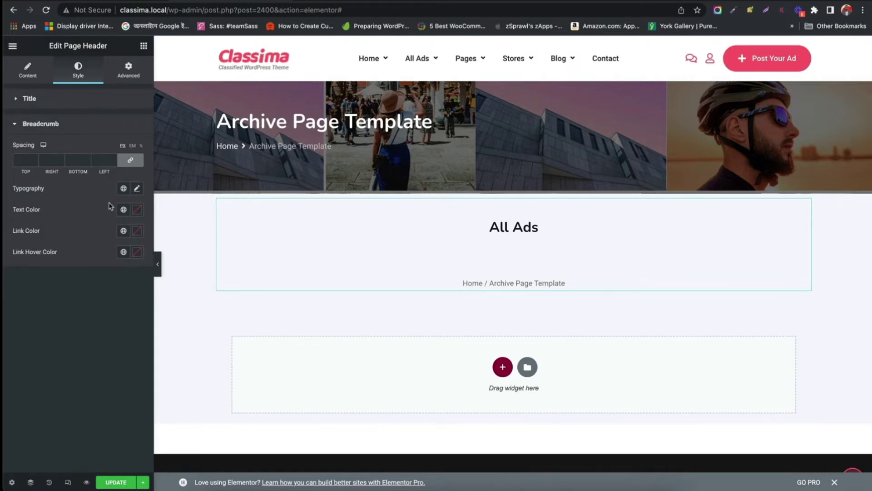
left_click(128, 72)
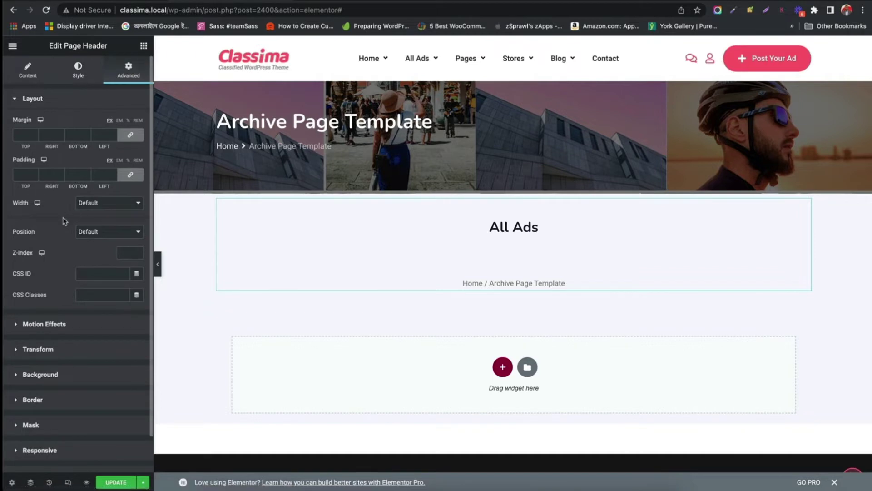
scroll(63, 221, "down", 2)
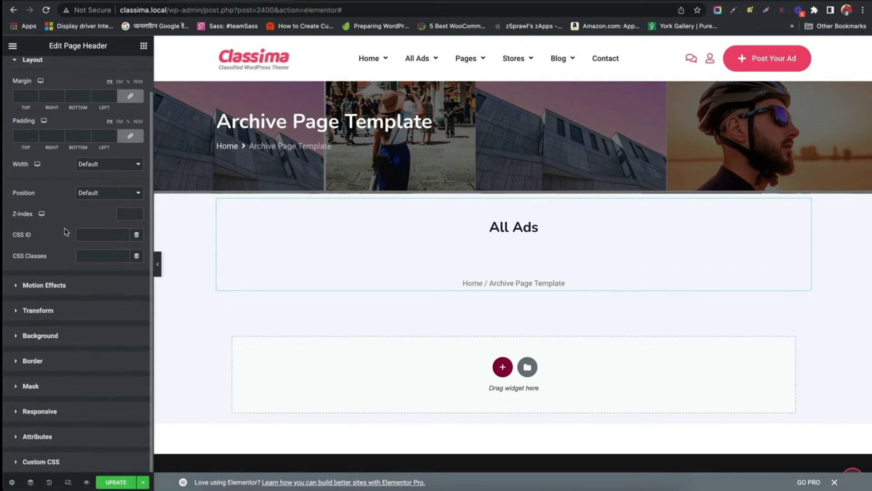
scroll(65, 232, "up", 2)
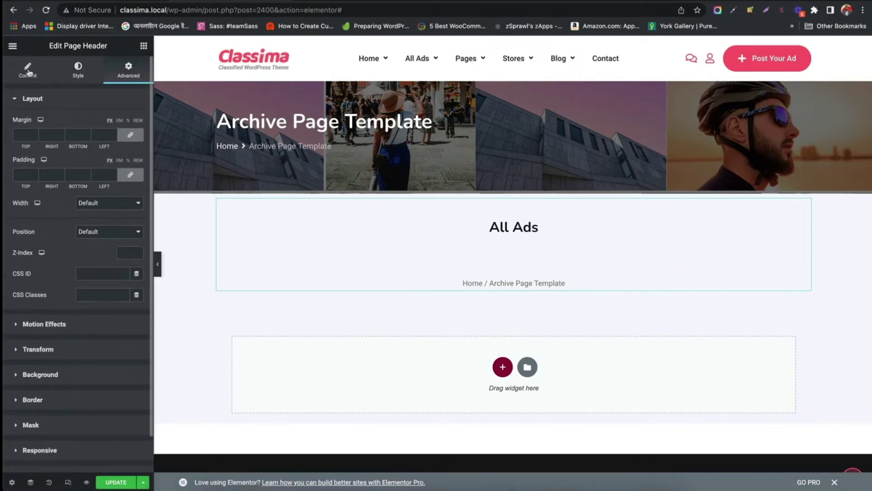
left_click(27, 72)
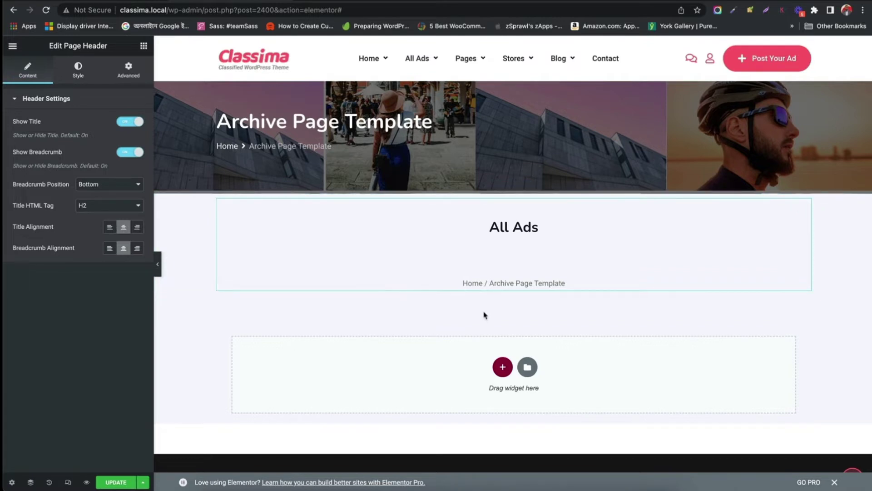
Insert a 33/66 section under the header, resizing columns to about 29.6% / 70.1%
left_click(502, 367)
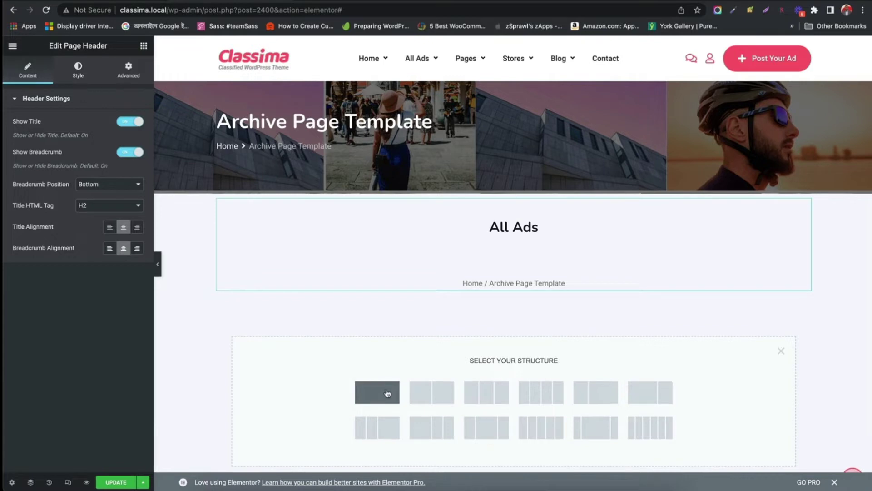
left_click(606, 393)
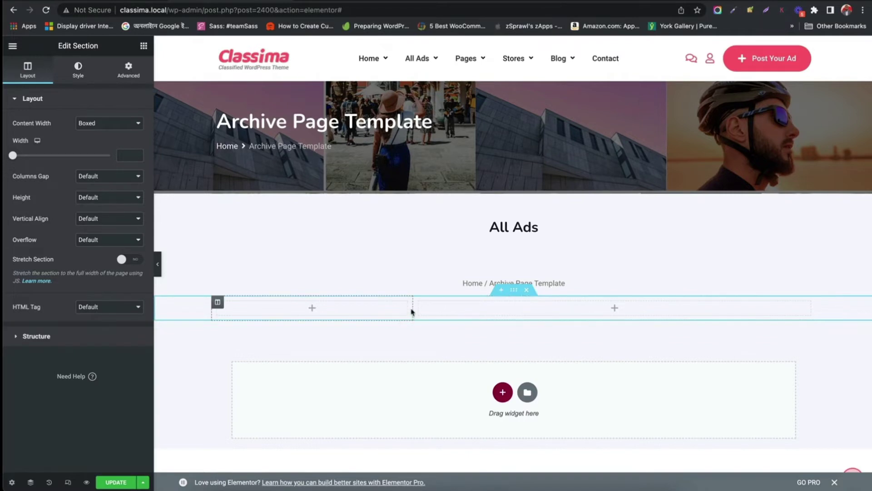
left_click_drag(412, 303, 386, 307)
left_click_drag(384, 302, 390, 303)
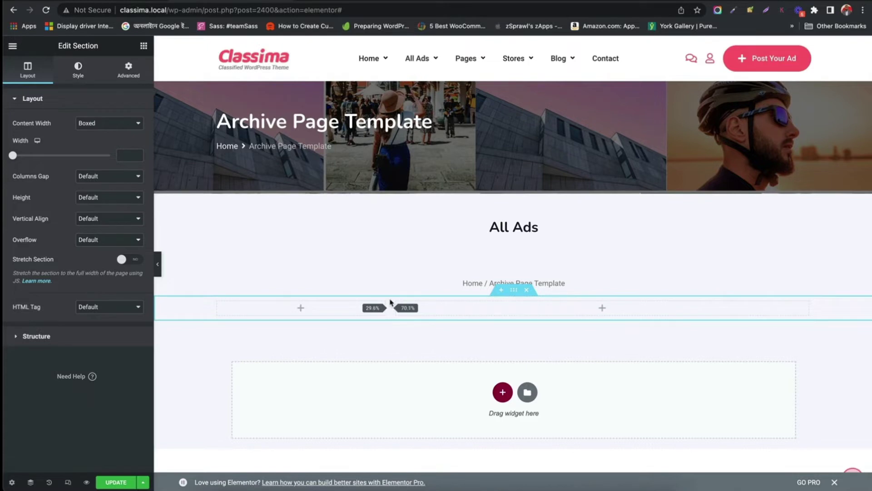
Drag the Archive Listing widget into the right column and scroll through the ad cards
left_click(479, 309)
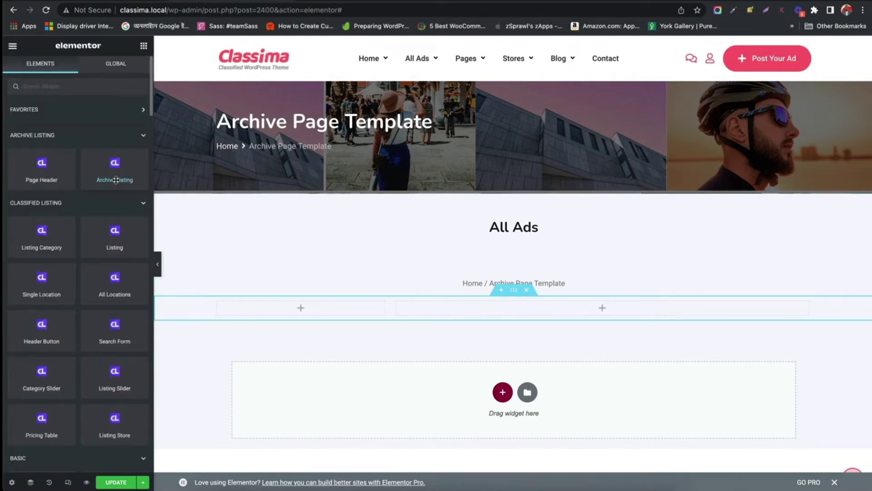
left_click_drag(116, 180, 554, 312)
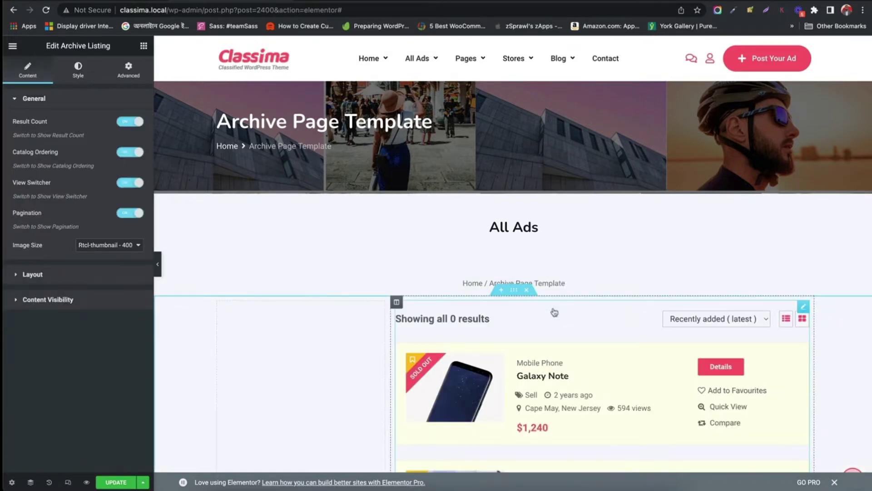
scroll(554, 312, "down", 2)
scroll(559, 307, "down", 4)
scroll(579, 295, "down", 8)
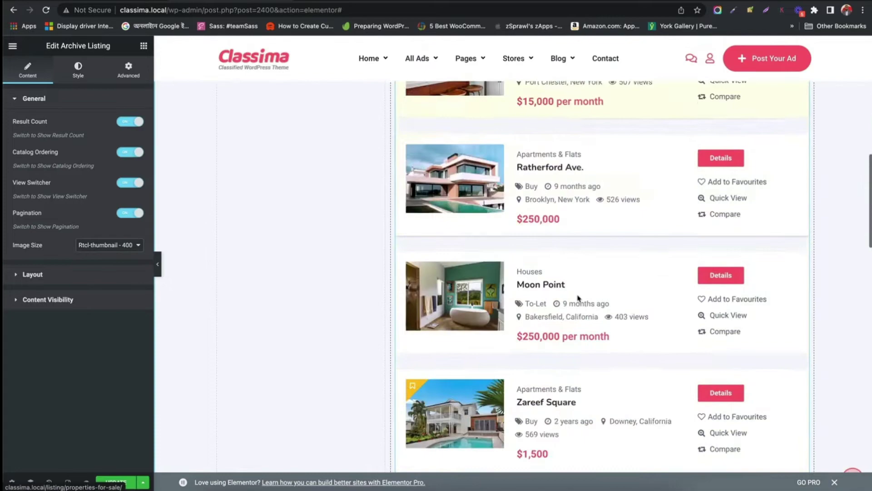
scroll(578, 298, "down", 5)
scroll(578, 298, "down", 5)
scroll(578, 298, "down", 1)
scroll(578, 298, "up", 8)
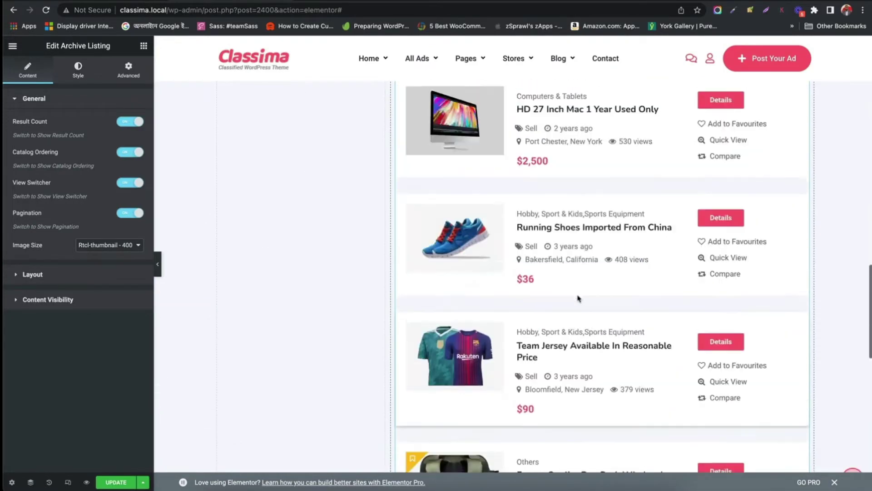
scroll(578, 299, "up", 8)
scroll(578, 299, "up", 5)
scroll(579, 298, "up", 2)
scroll(578, 299, "up", 6)
mouse_move(578, 298)
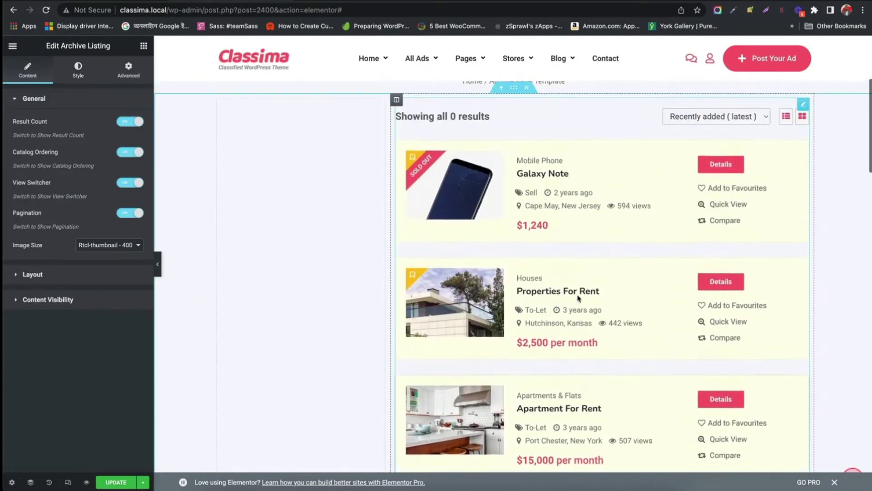
scroll(578, 299, "up", 5)
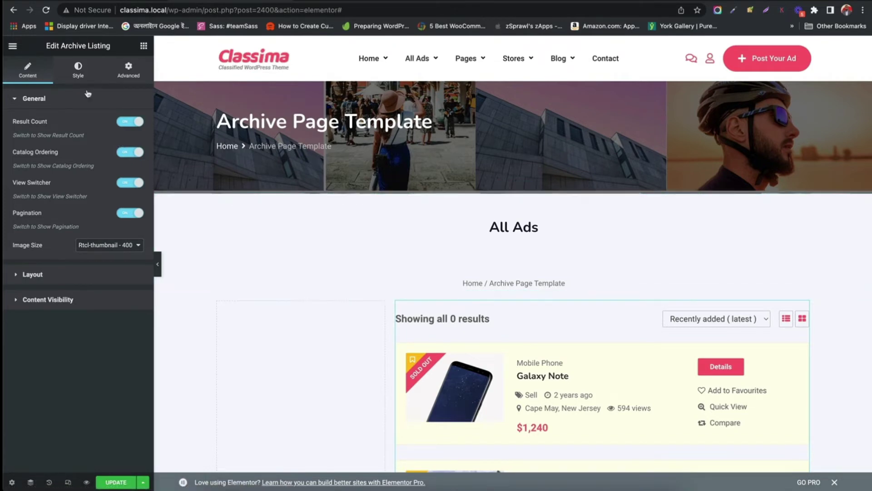
Preview hiding result count, sort order and list/grid switcher, leaving all shown
left_click(128, 123)
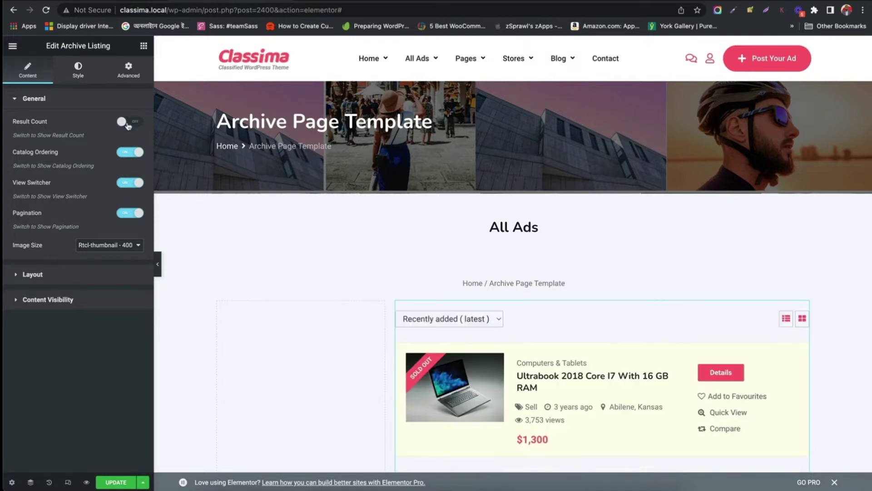
left_click(128, 124)
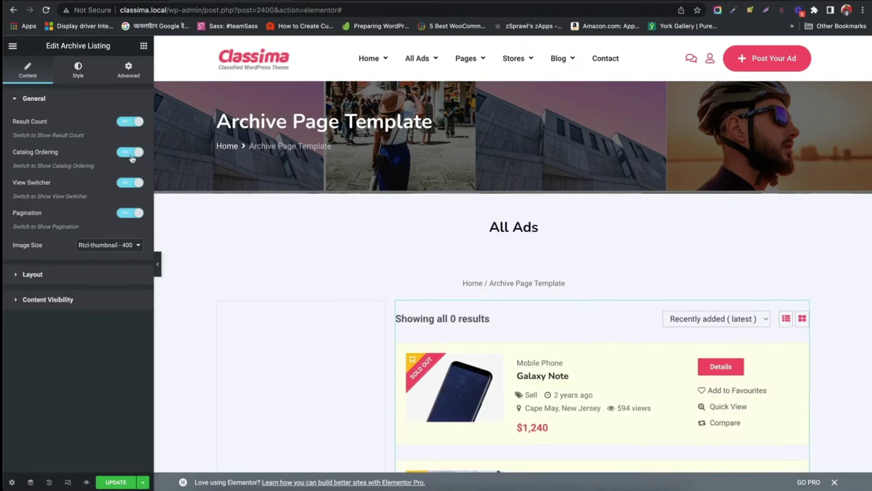
left_click(132, 155)
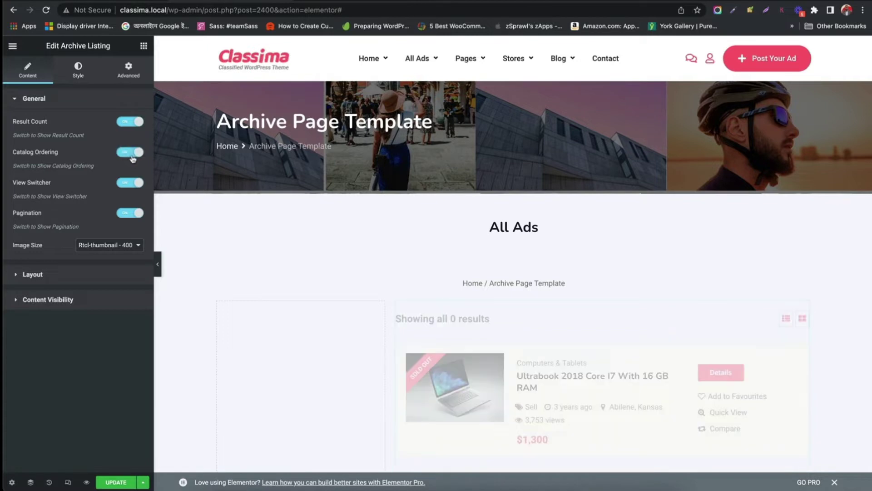
left_click(128, 187)
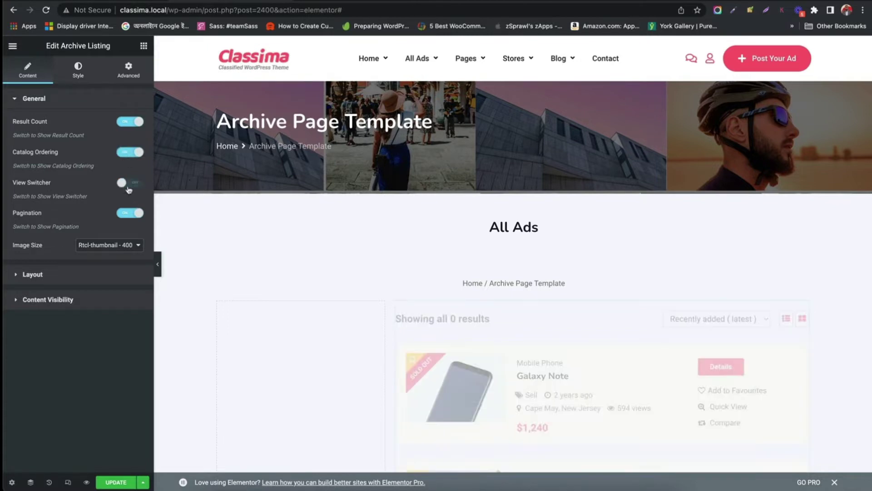
left_click(128, 187)
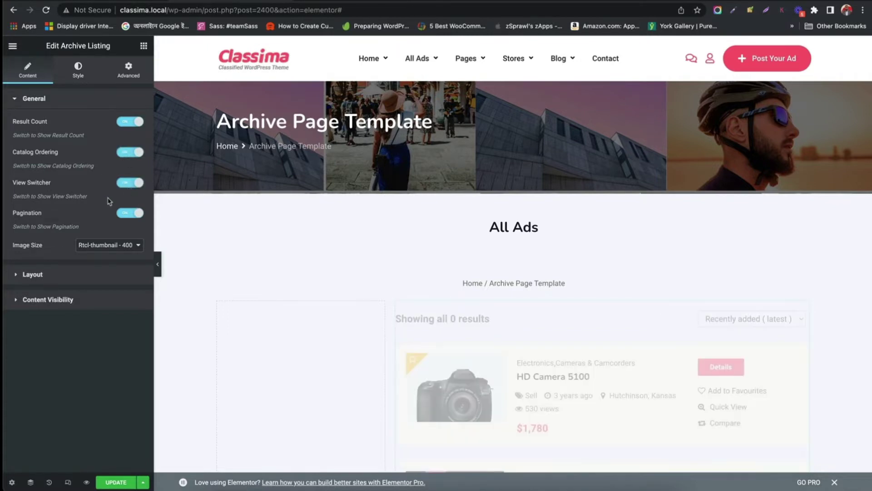
Set the listing Image Size to Medium - 300 x 300
scroll(359, 273, "down", 10)
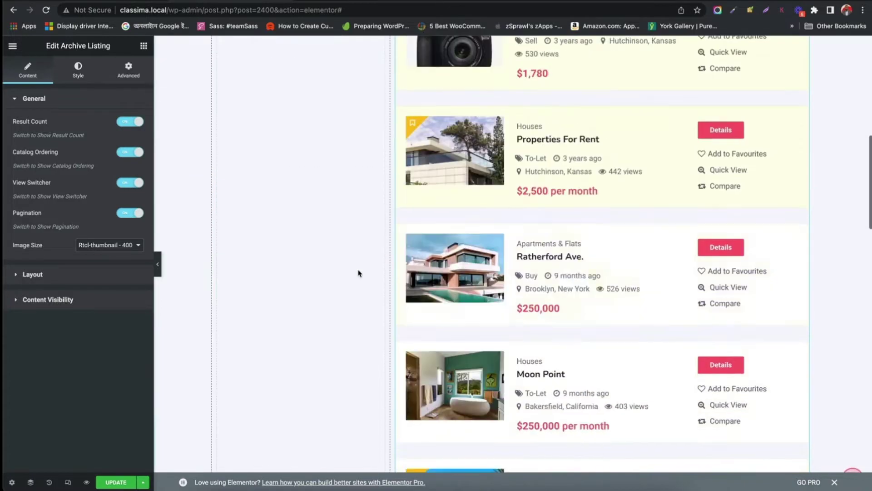
scroll(359, 273, "down", 10)
scroll(359, 273, "down", 10)
scroll(359, 273, "down", 5)
scroll(359, 273, "up", 2)
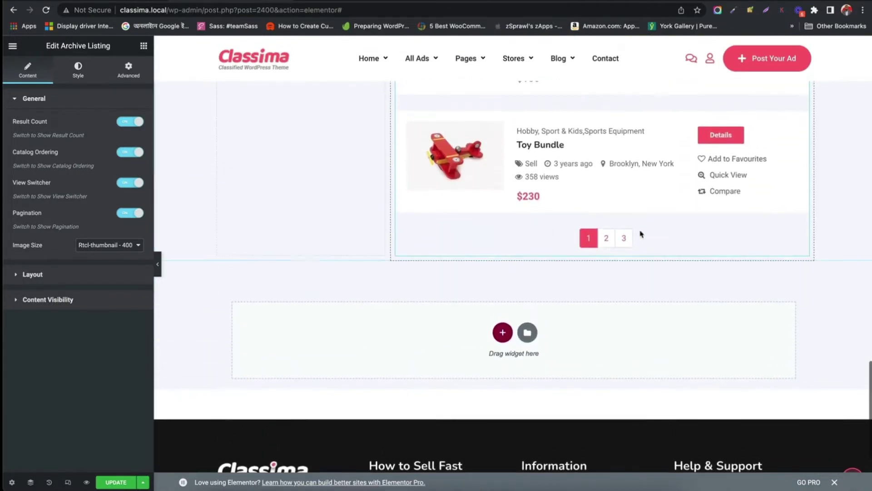
left_click(109, 247)
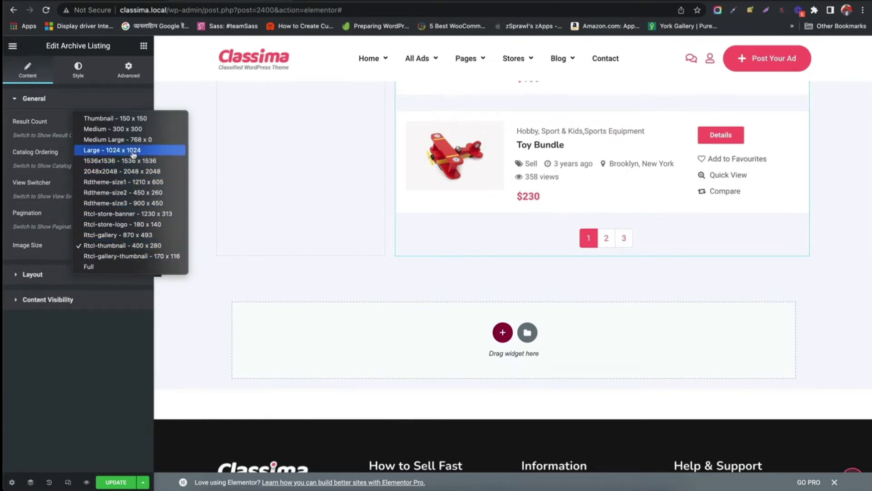
left_click(132, 130)
scroll(470, 243, "up", 5)
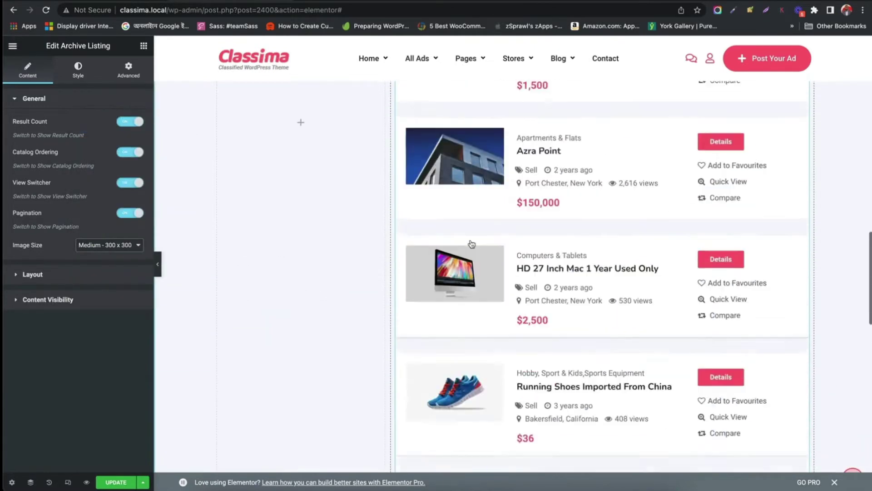
scroll(471, 243, "up", 2)
scroll(470, 243, "up", 10)
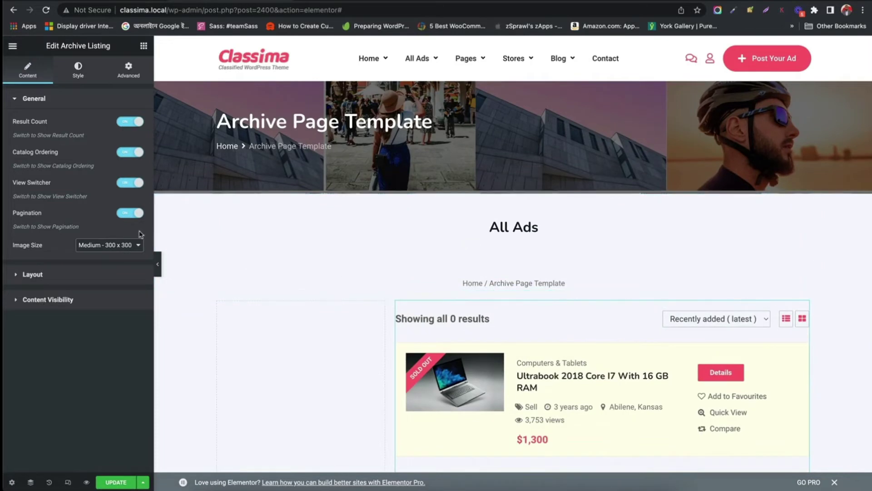
Preview list Styles 1 through 5 under Layout, finishing on Style 5
left_click(38, 281)
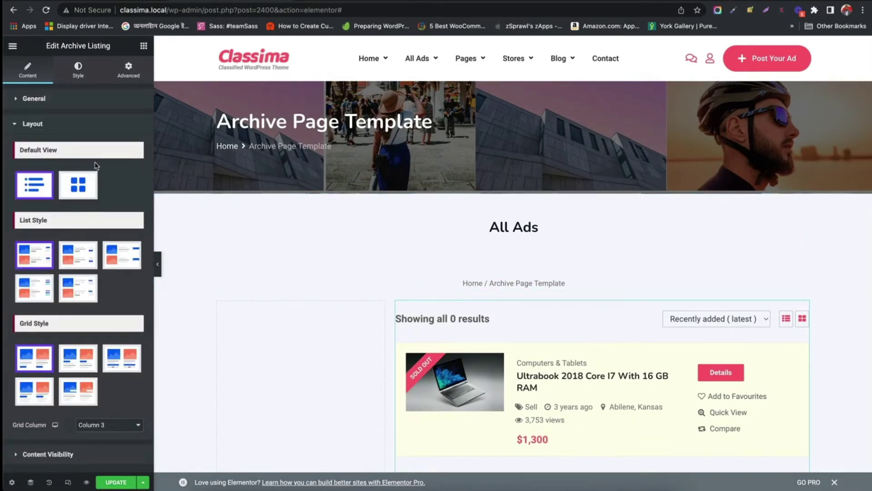
scroll(449, 315, "down", 1)
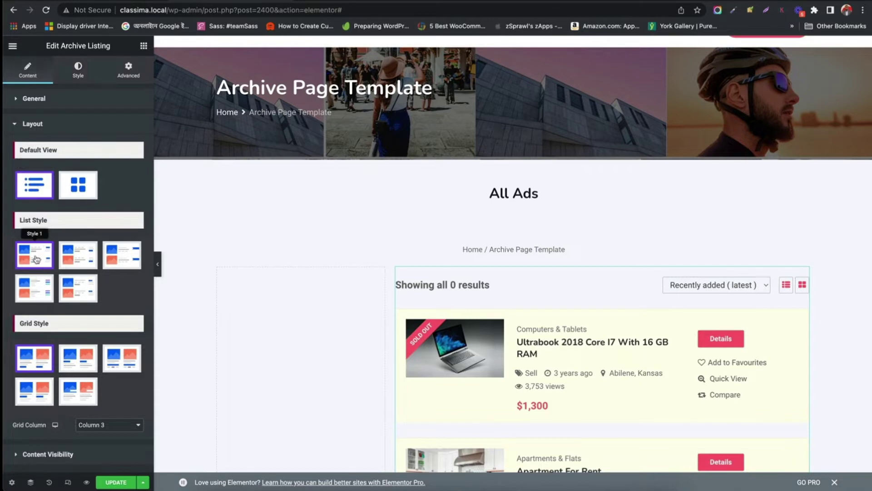
left_click(89, 257)
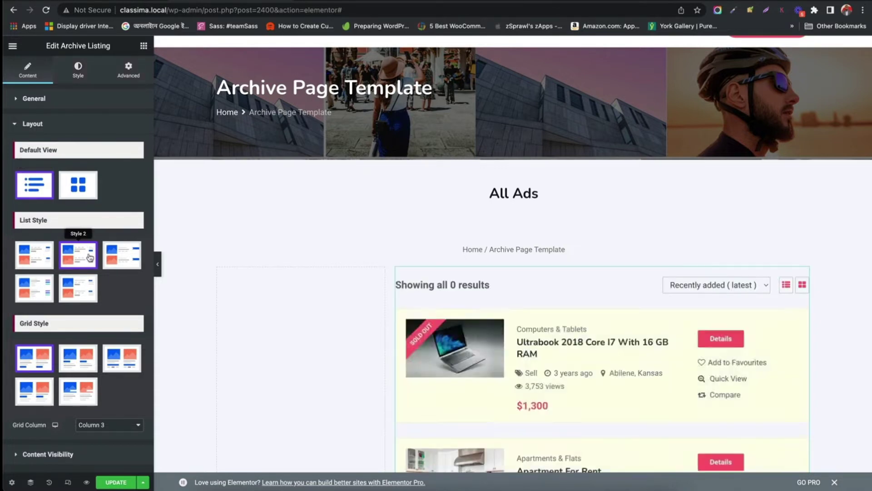
left_click(130, 258)
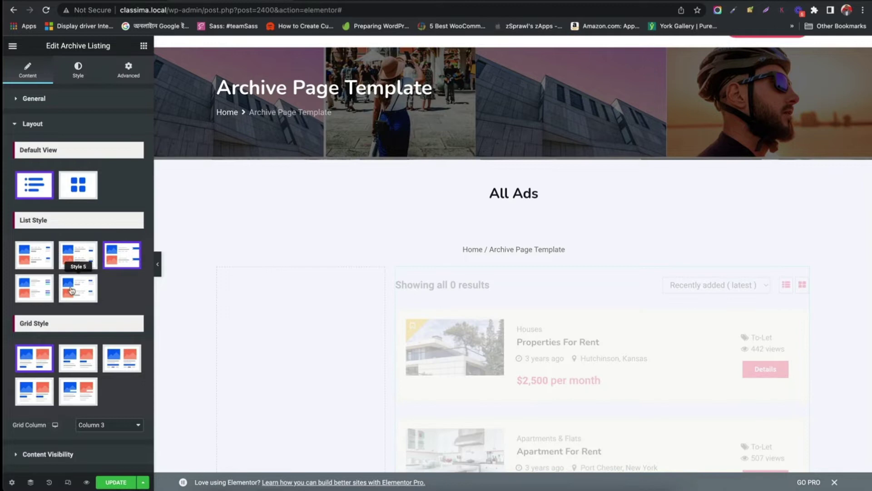
left_click(36, 295)
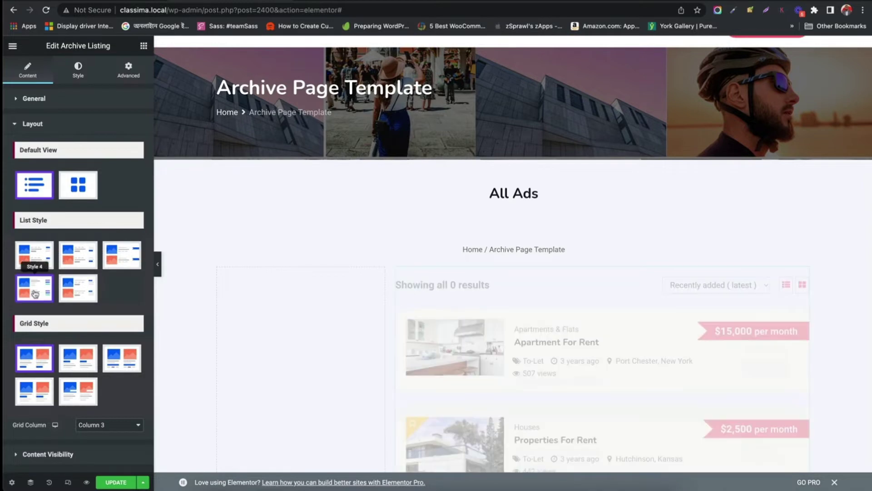
left_click(76, 291)
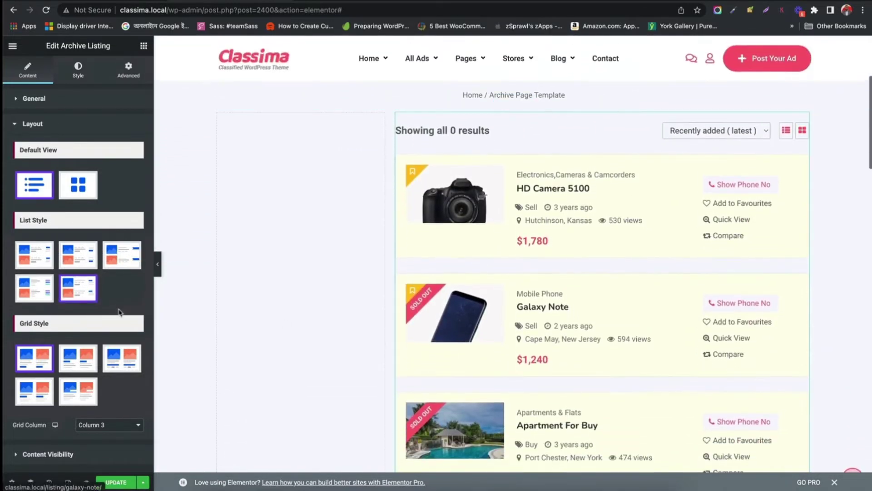
left_click(40, 263)
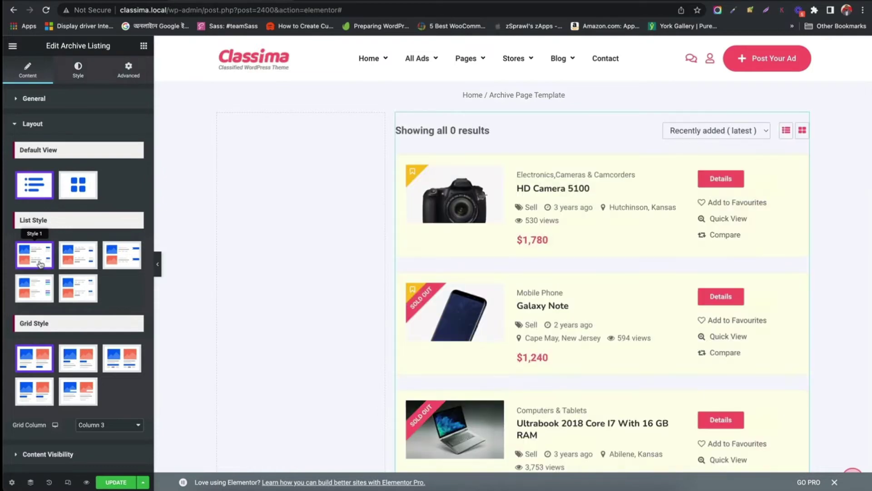
left_click(74, 254)
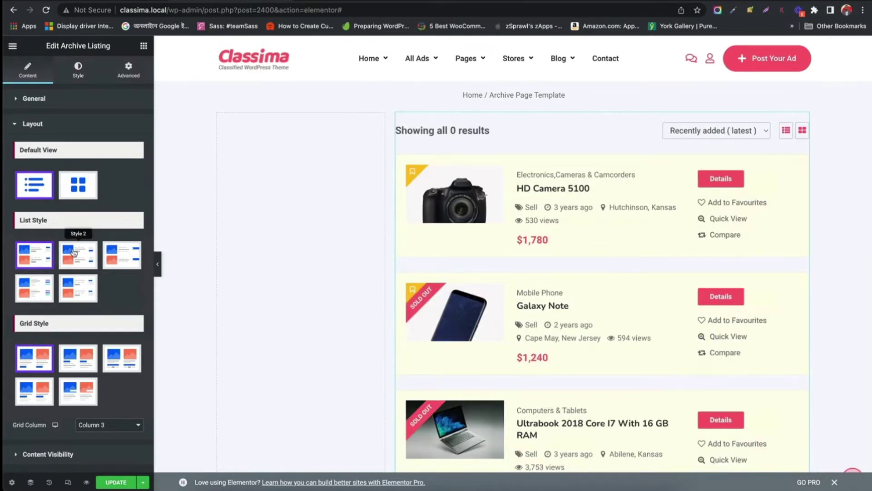
left_click(122, 253)
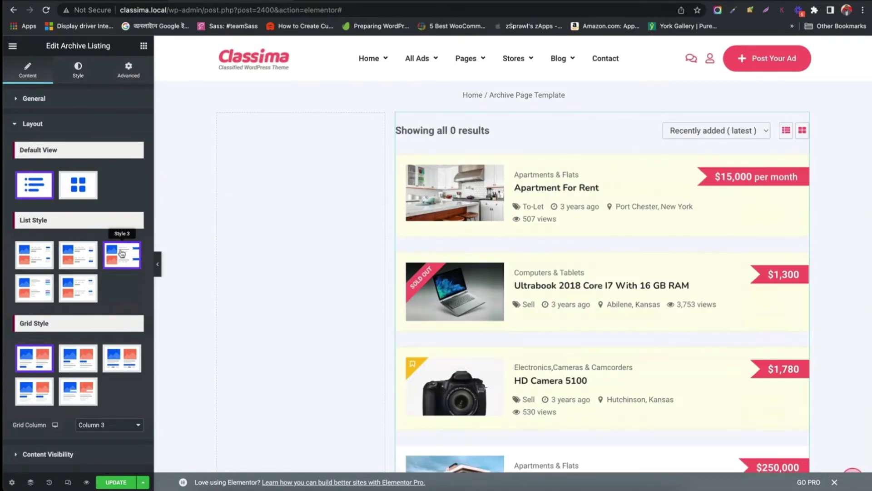
left_click(26, 288)
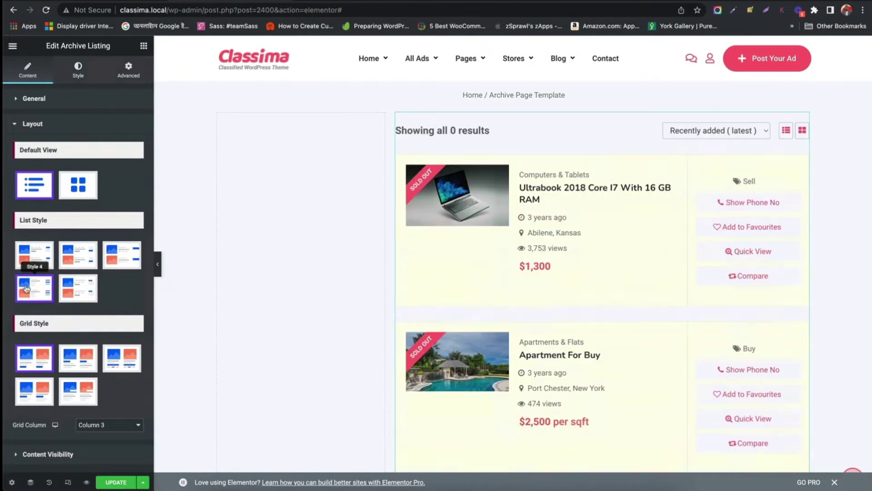
left_click(69, 289)
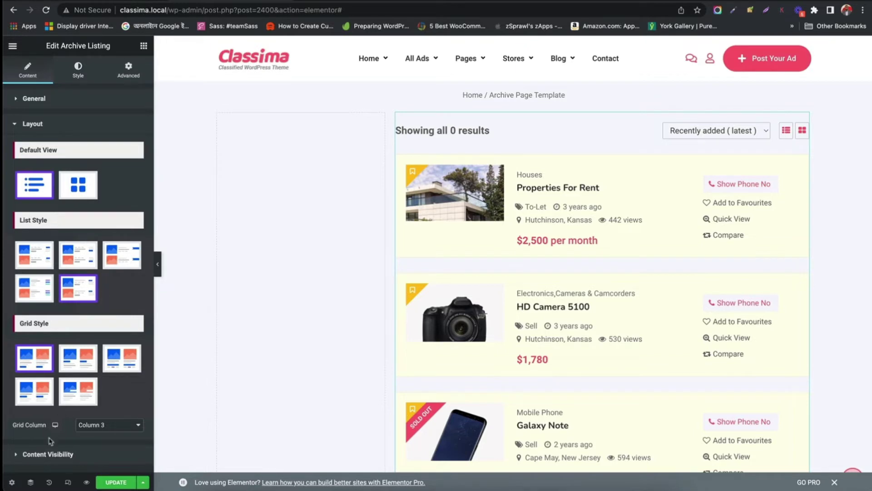
Expand Content Visibility and toggle Show Image, Short Description and Show Badge back and forth
left_click(48, 454)
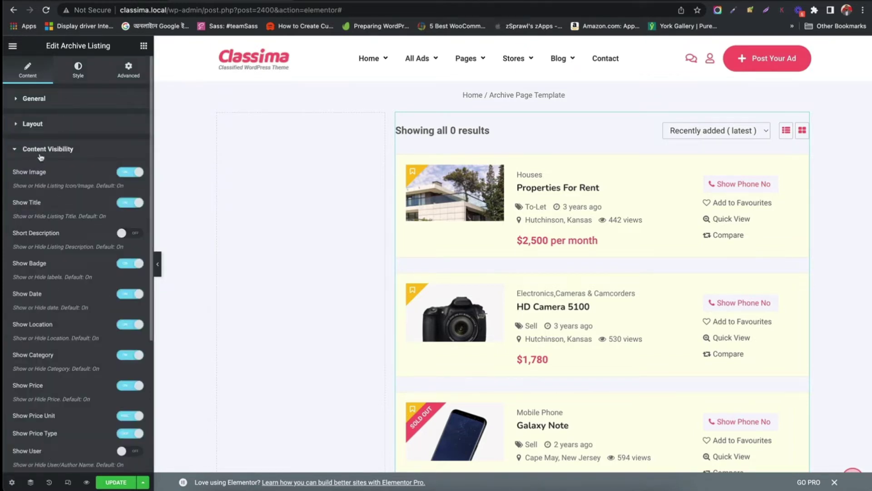
scroll(118, 195, "down", 5)
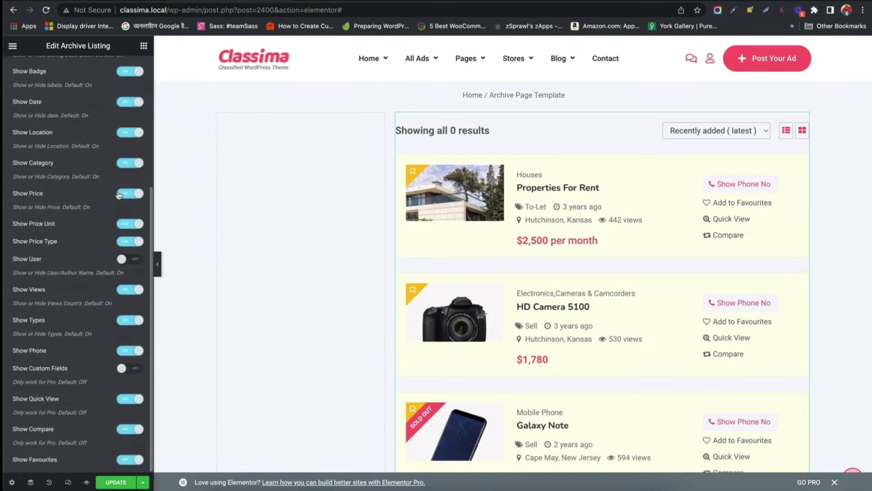
scroll(117, 195, "up", 5)
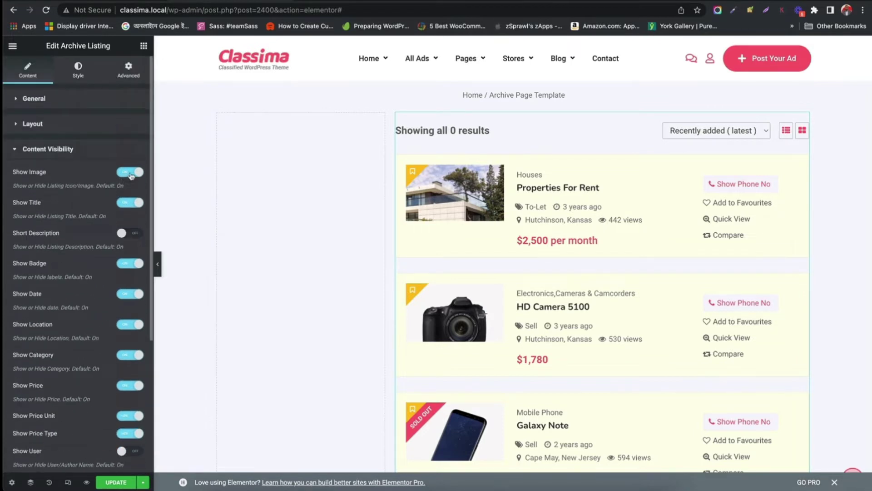
left_click(131, 173)
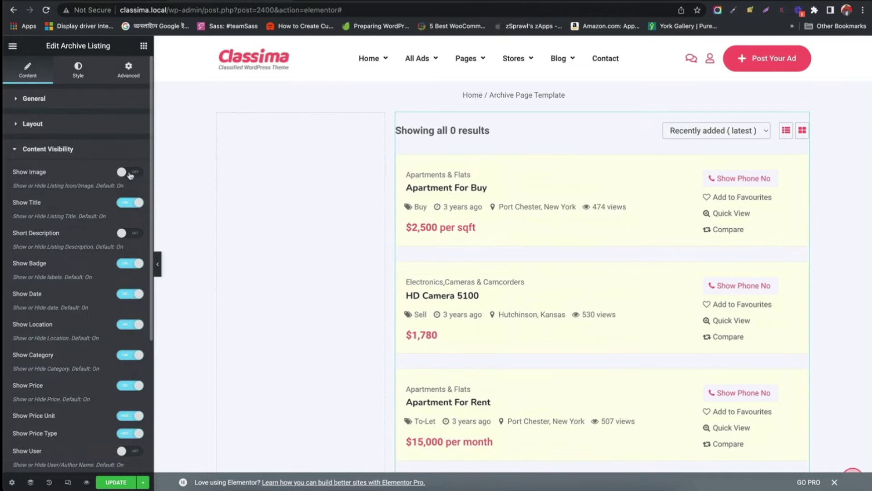
left_click(130, 173)
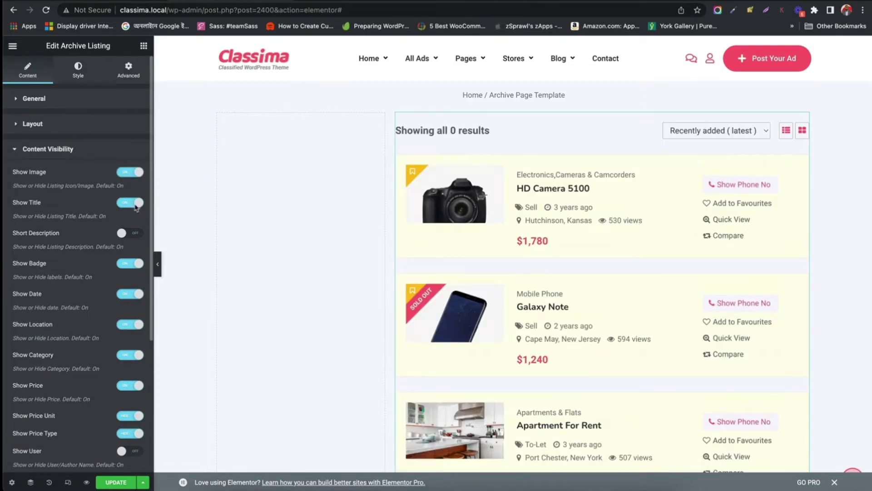
scroll(135, 207, "down", 2)
left_click(135, 146)
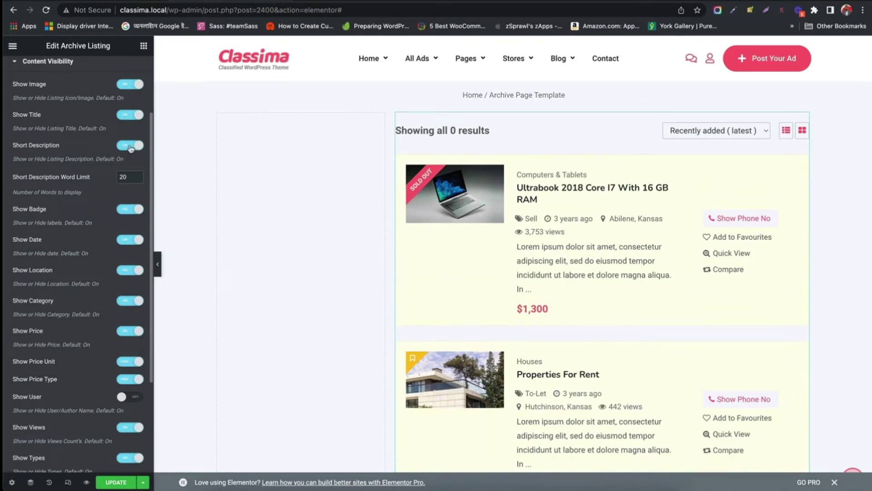
left_click(130, 146)
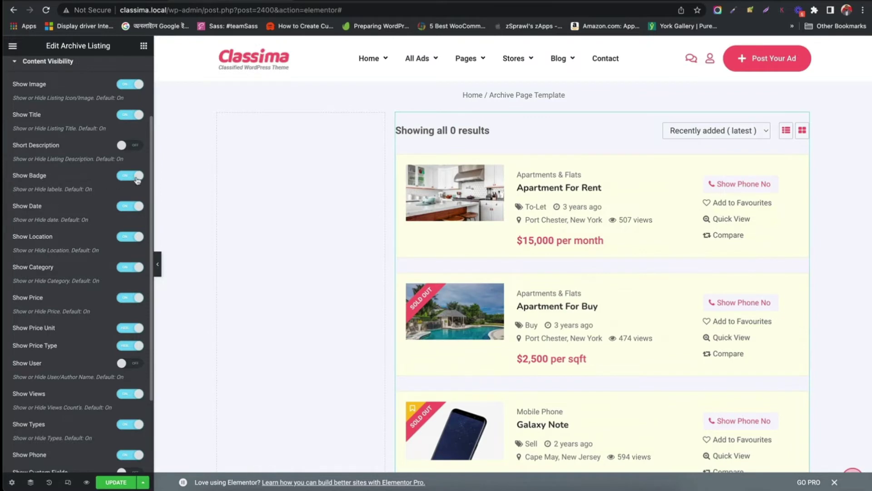
left_click(137, 178)
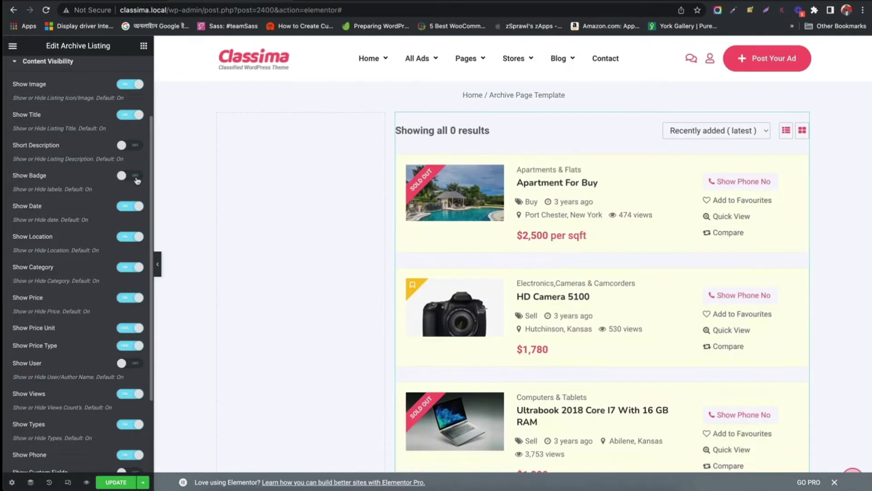
left_click(137, 178)
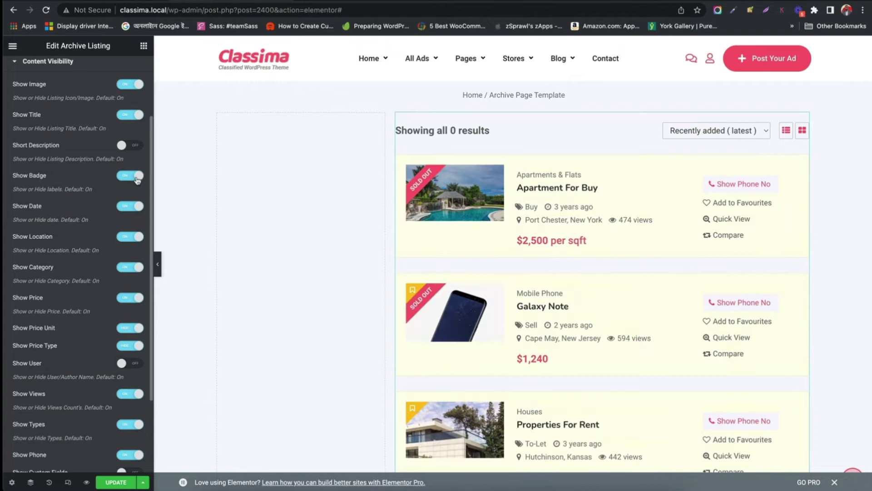
Toggle Show Views and Show Types off and back on
scroll(119, 203, "down", 4)
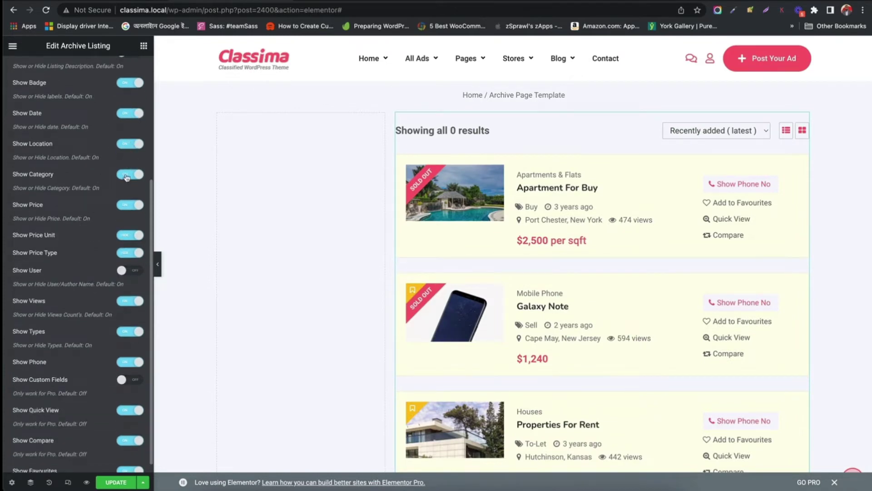
scroll(127, 177, "down", 1)
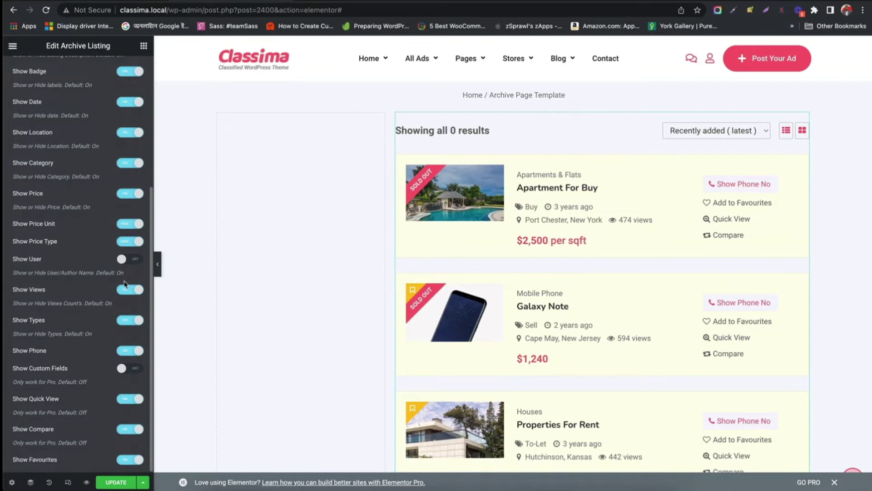
left_click(127, 293)
left_click(128, 293)
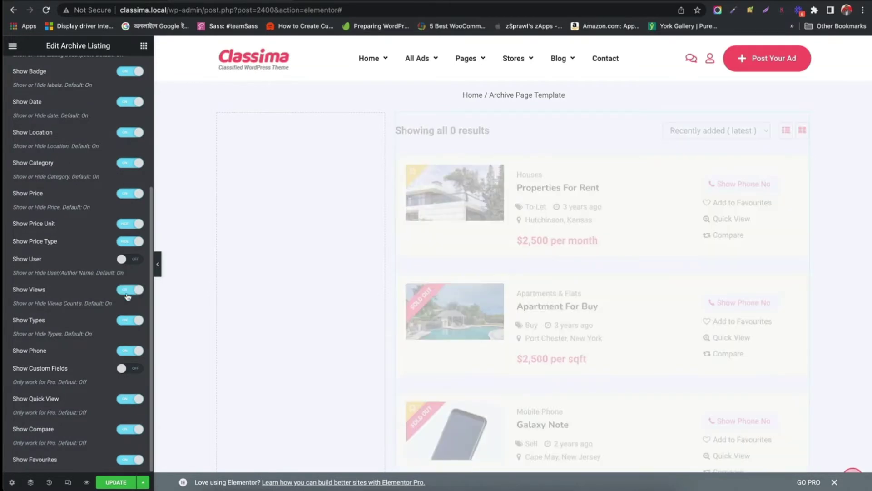
left_click(131, 320)
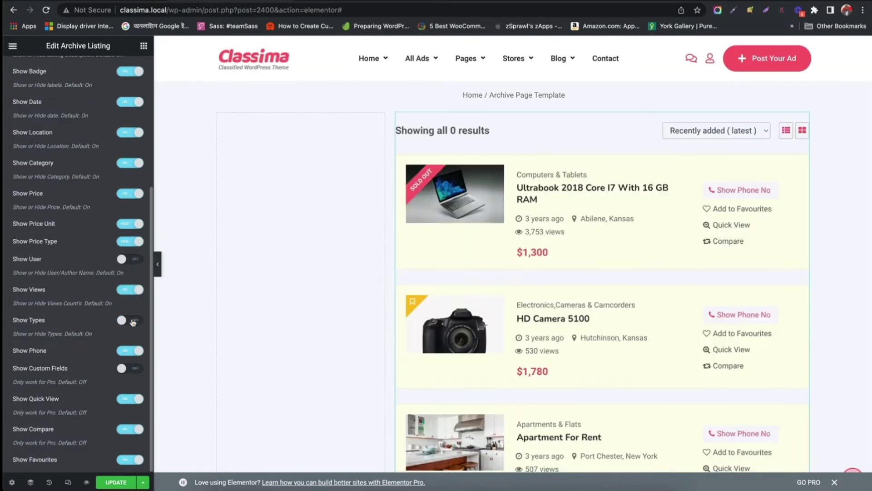
left_click(132, 320)
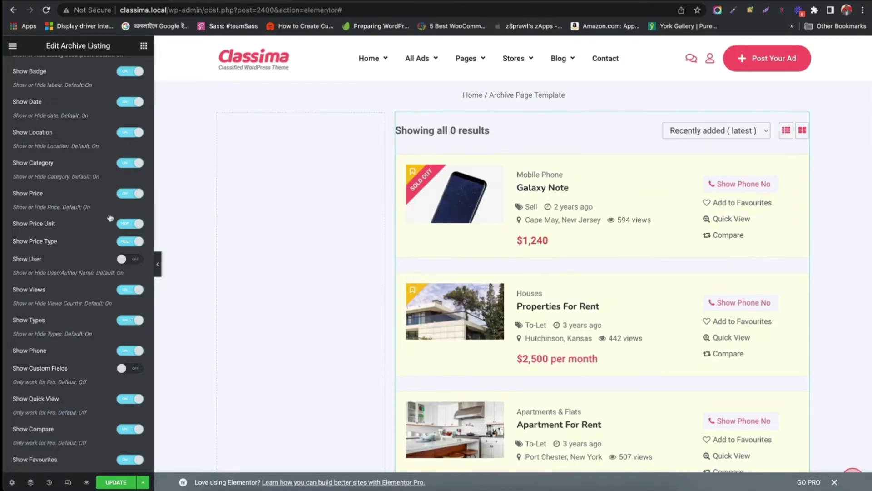
scroll(101, 210, "up", 3)
scroll(101, 210, "up", 2)
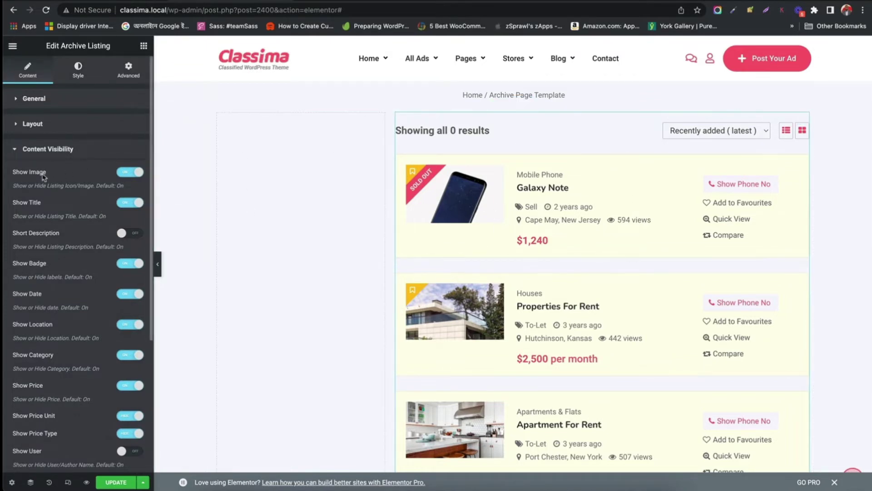
Switch the archive listings to Grid View and try different grid card styles
left_click(31, 126)
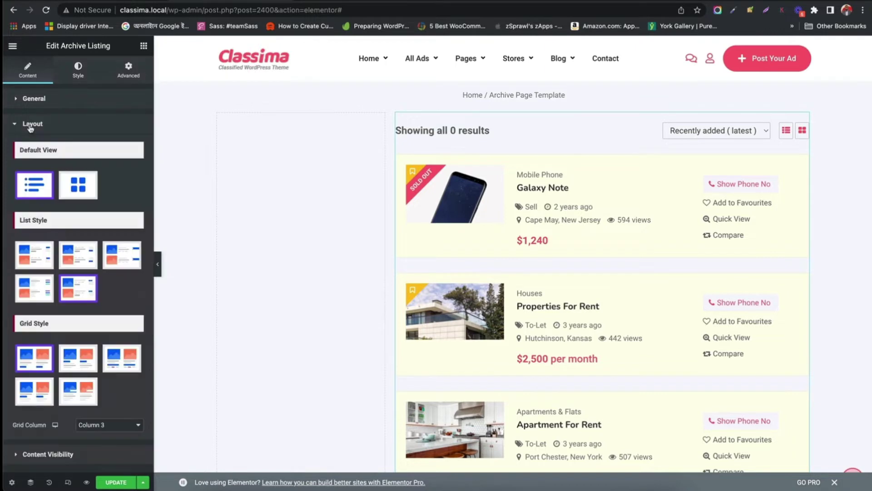
left_click(76, 191)
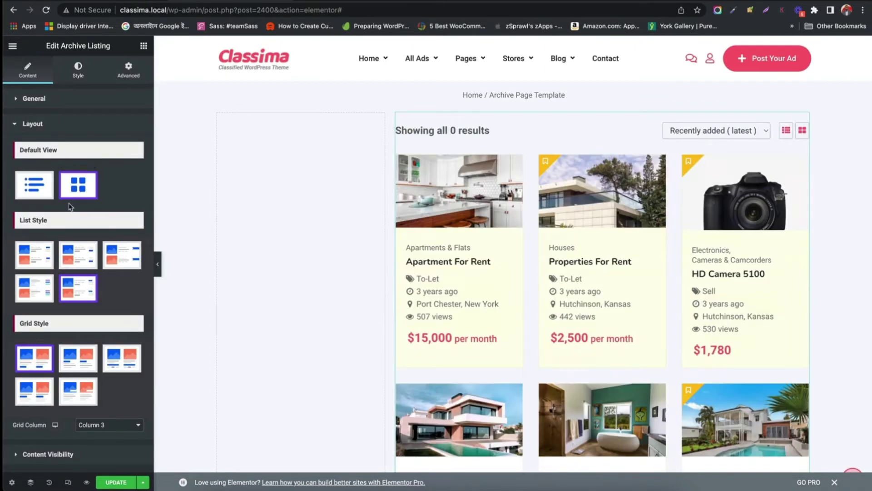
left_click(75, 365)
left_click(133, 365)
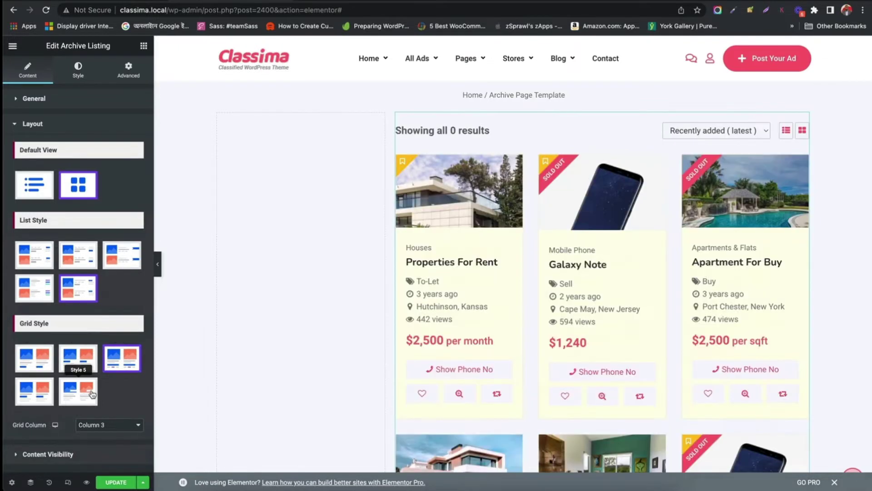
left_click(93, 394)
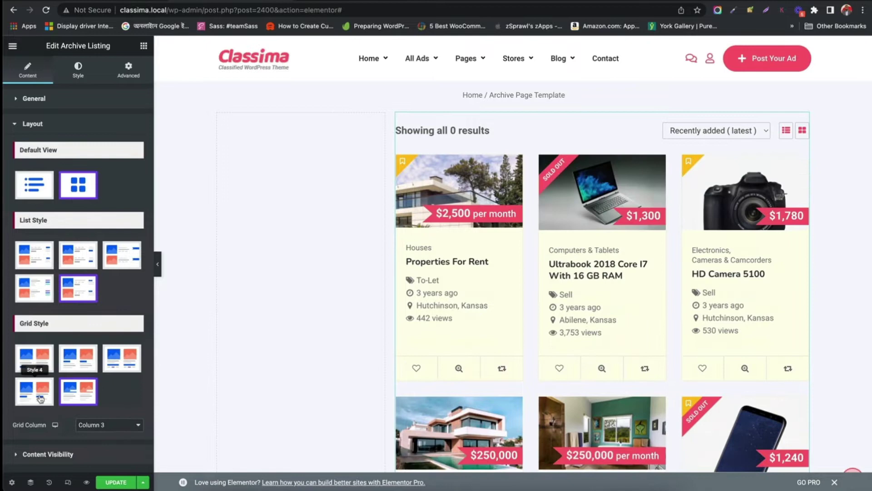
left_click(39, 398)
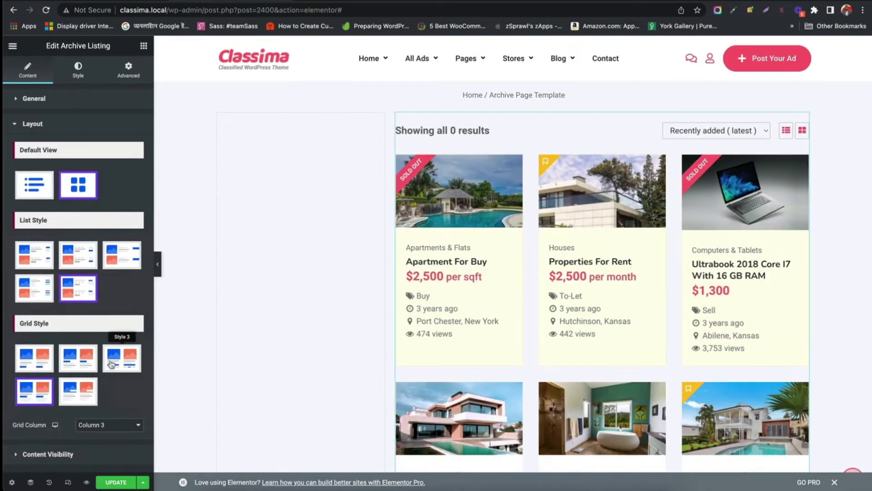
Check the card details, then set Grid Column to 4 and back to 3
left_click(72, 454)
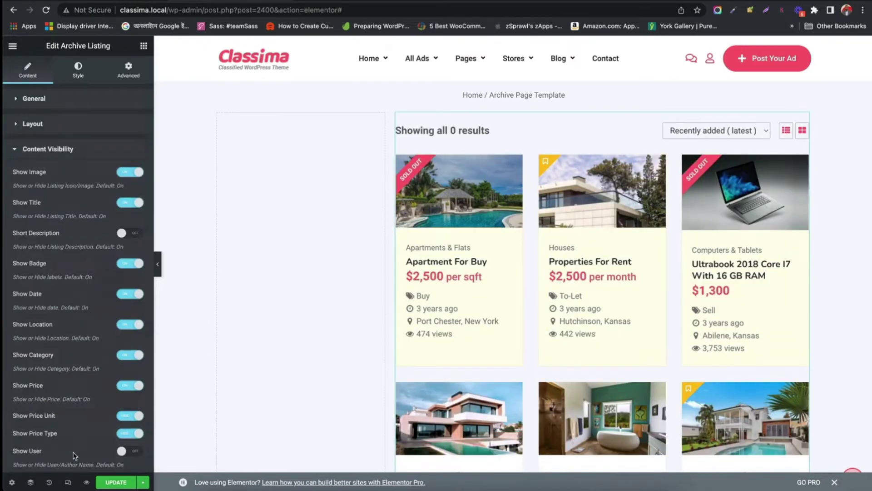
scroll(88, 365, "down", 5)
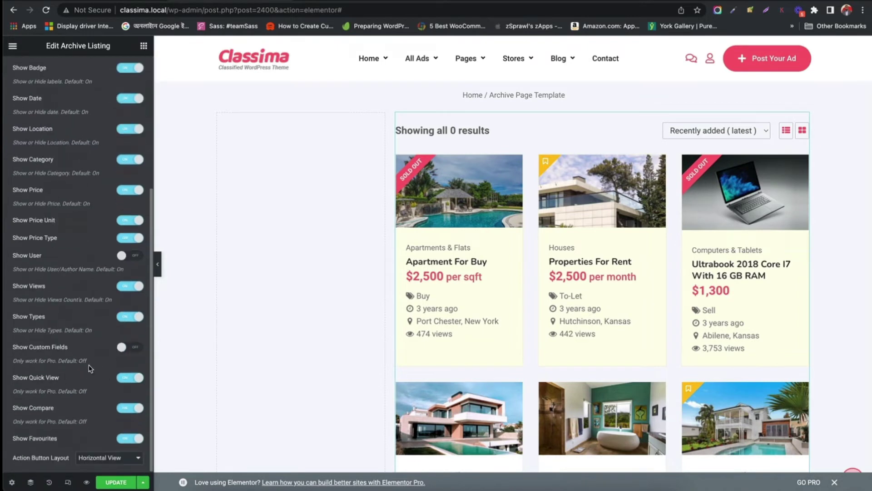
scroll(88, 365, "up", 5)
left_click(53, 132)
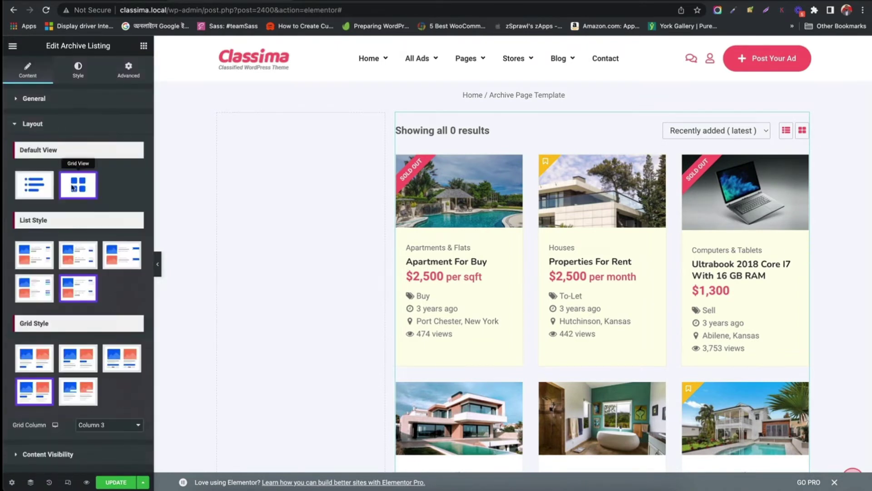
left_click(111, 426)
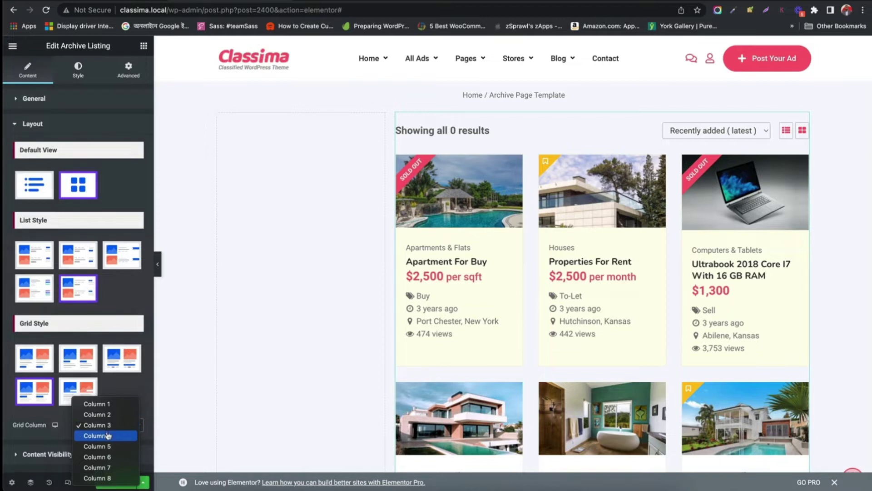
left_click(108, 435)
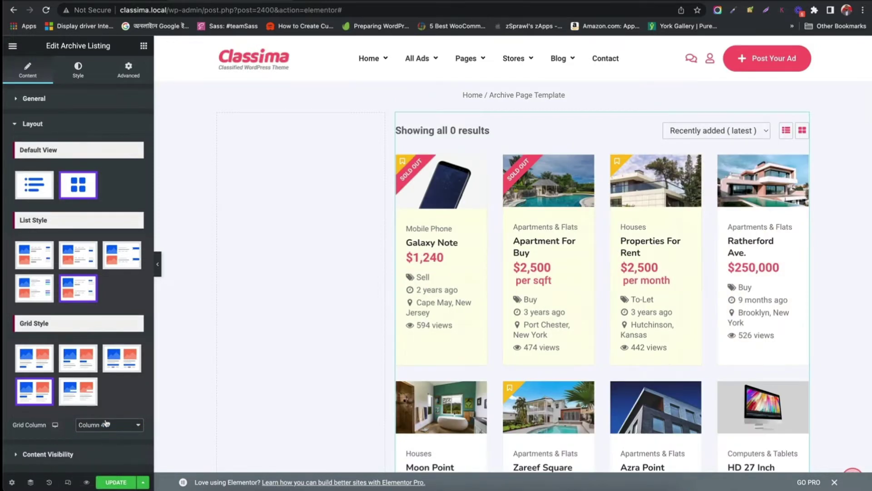
left_click(106, 423)
Keep three grid columns and expand the WordPress widget category in the elements panel
left_click(109, 414)
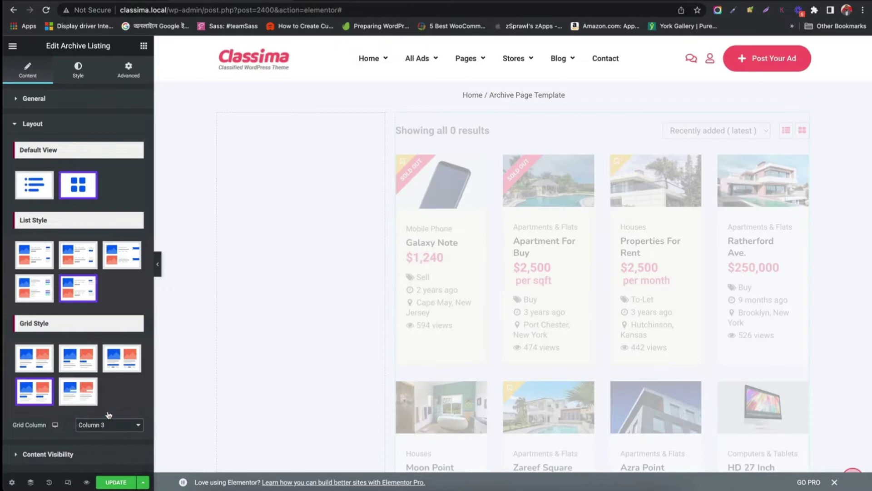
scroll(313, 343, "down", 8)
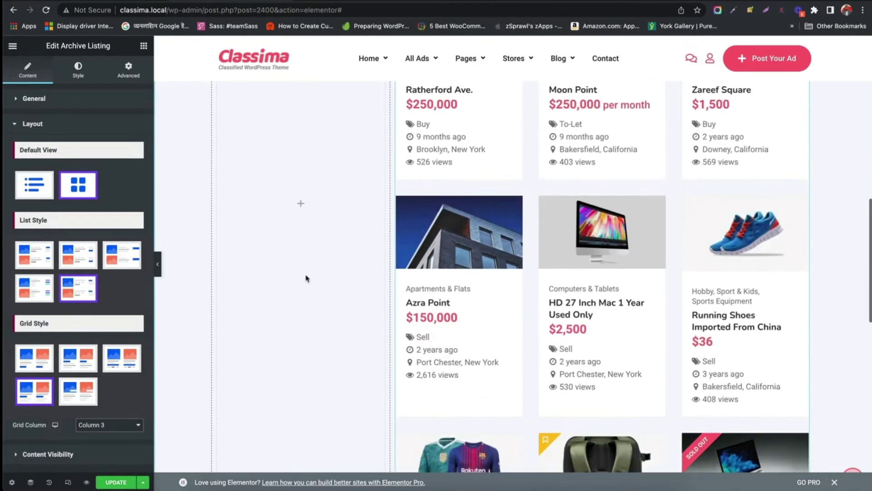
left_click(301, 204)
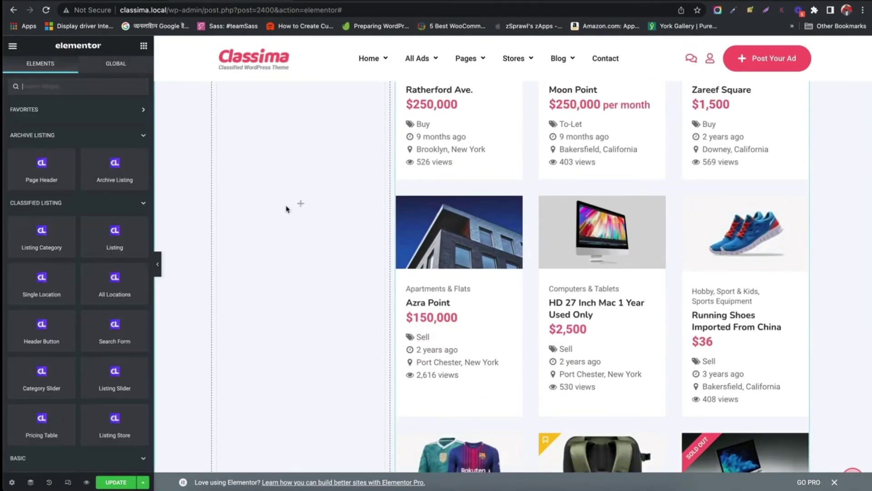
scroll(118, 247, "down", 5)
scroll(132, 261, "down", 5)
scroll(132, 261, "down", 5)
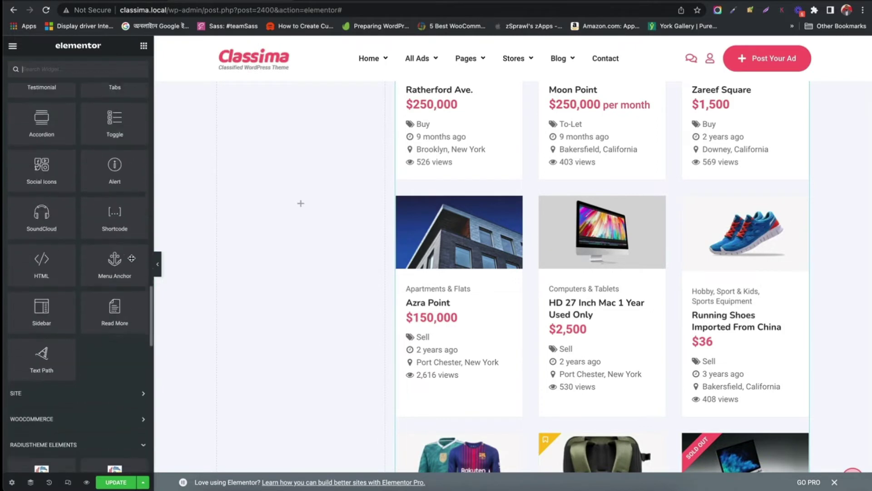
scroll(132, 261, "down", 2)
scroll(131, 258, "down", 4)
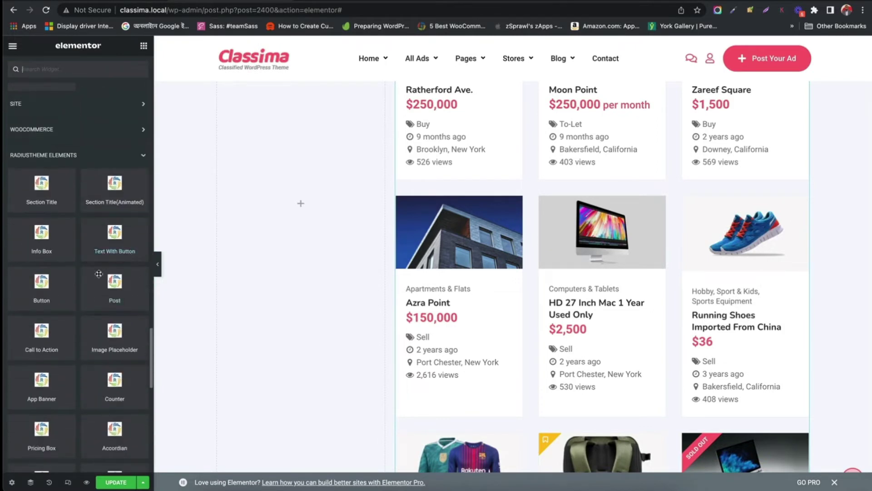
scroll(100, 276, "down", 5)
scroll(100, 276, "down", 3)
scroll(100, 276, "up", 5)
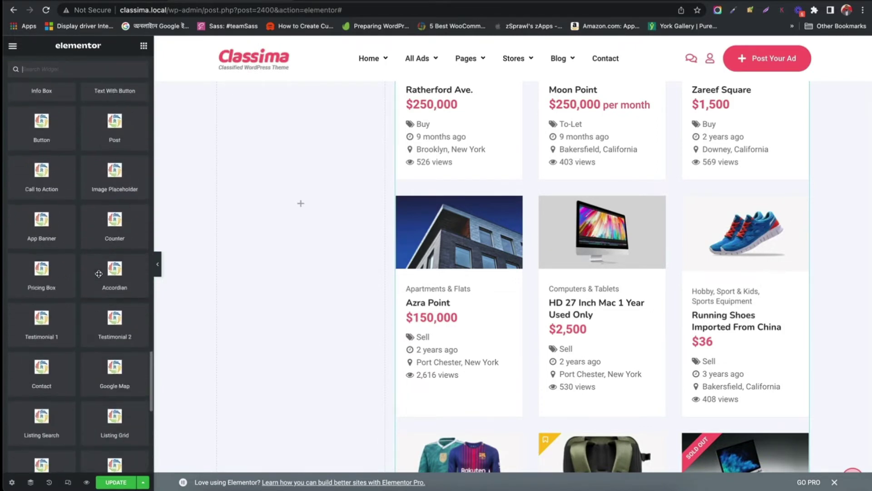
scroll(97, 273, "down", 3)
scroll(98, 272, "down", 3)
left_click(66, 338)
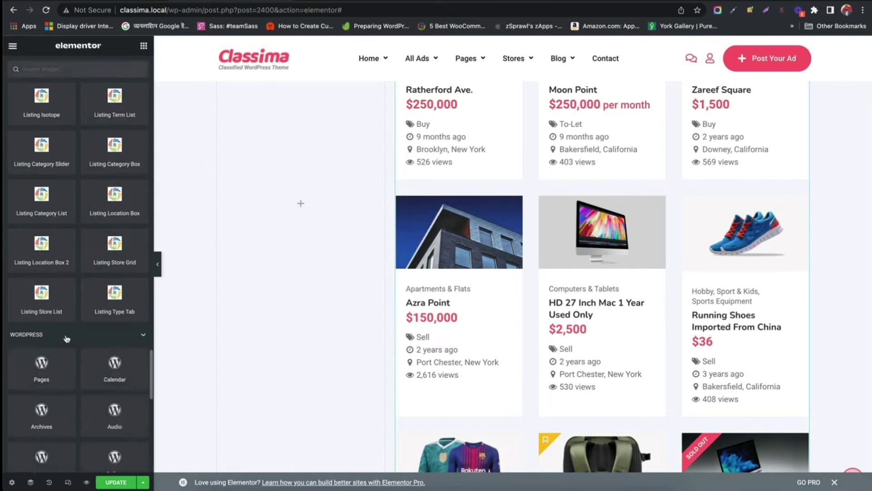
Drag the Classified Listing Filter widget into the empty left column
scroll(66, 336, "down", 3)
scroll(66, 336, "down", 3)
scroll(65, 334, "up", 2)
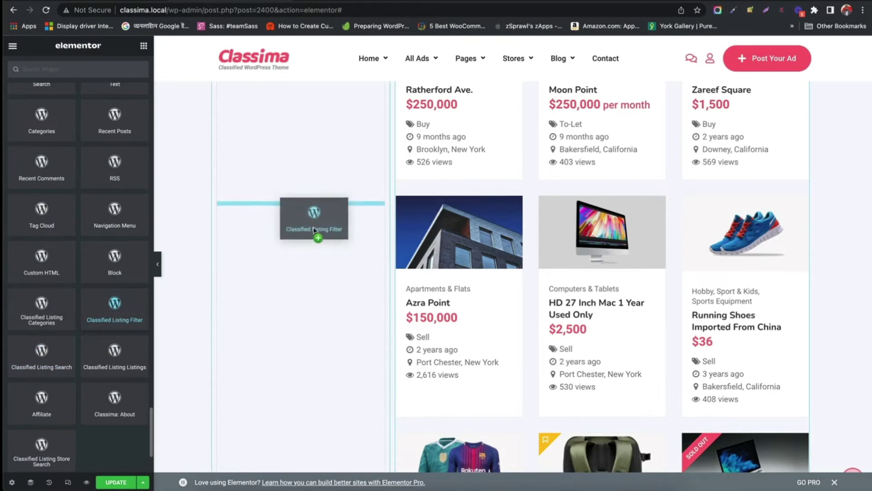
left_click_drag(115, 320, 312, 221)
scroll(312, 223, "up", 4)
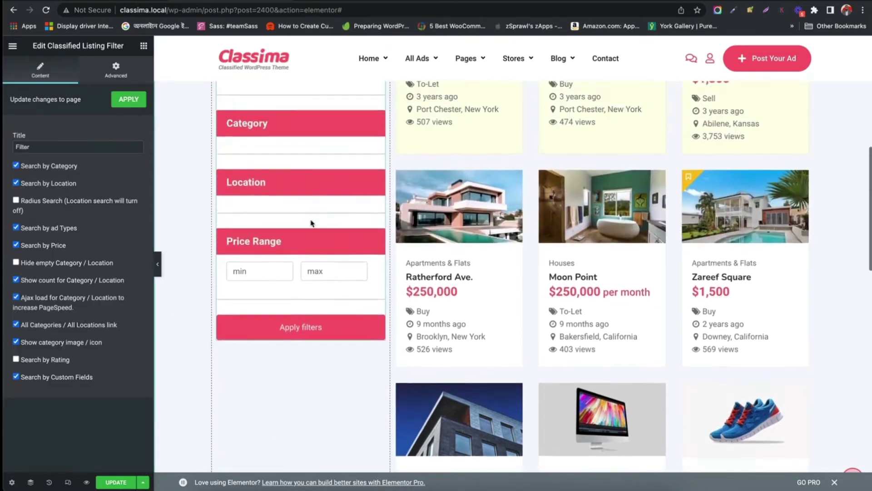
scroll(313, 223, "up", 4)
scroll(312, 223, "up", 1)
scroll(313, 223, "up", 1)
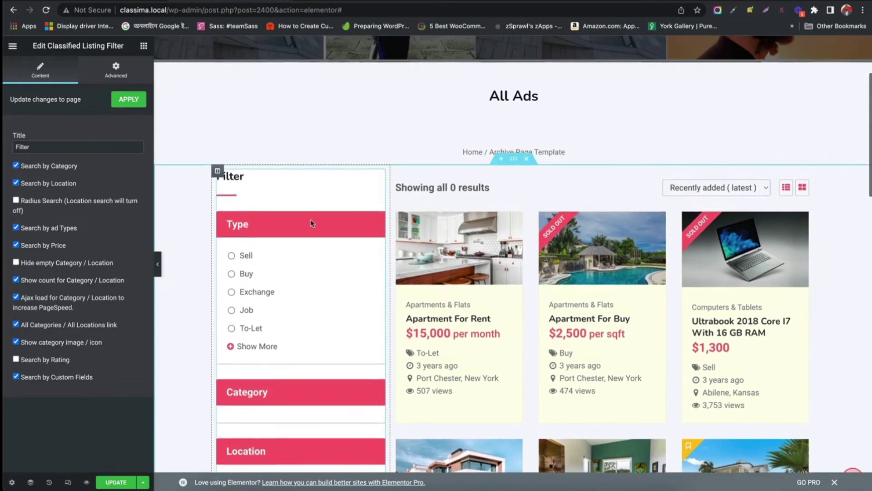
scroll(312, 223, "down", 7)
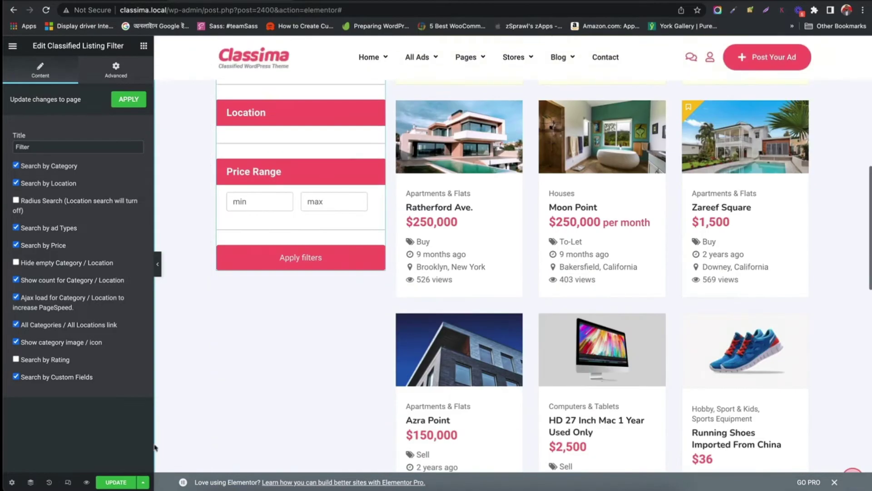
Save the archive template and preview it on the site
left_click(113, 484)
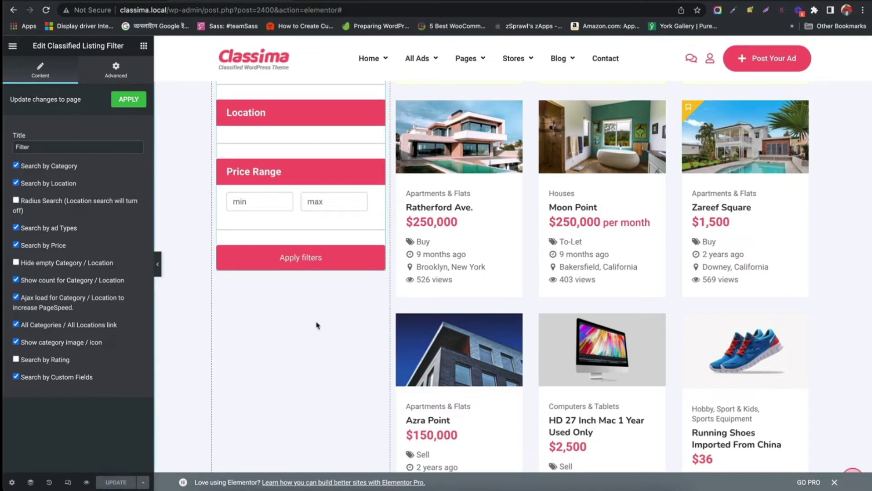
scroll(317, 325, "up", 10)
scroll(296, 303, "up", 2)
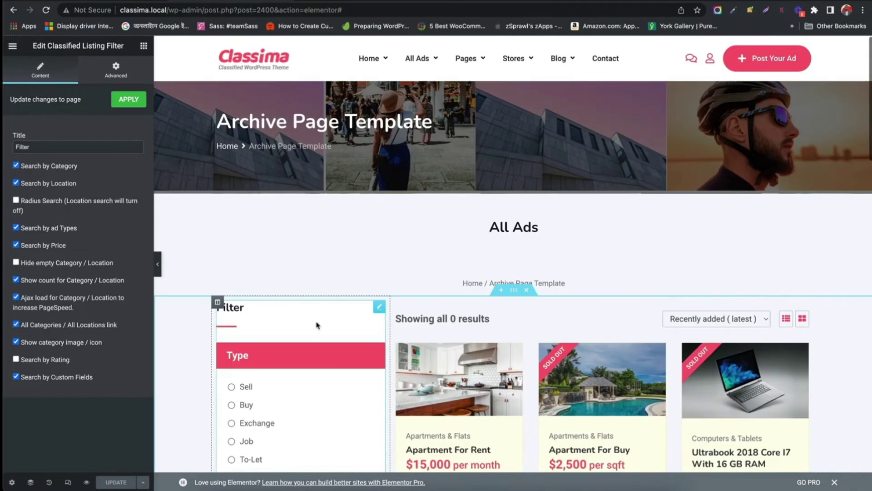
left_click(87, 482)
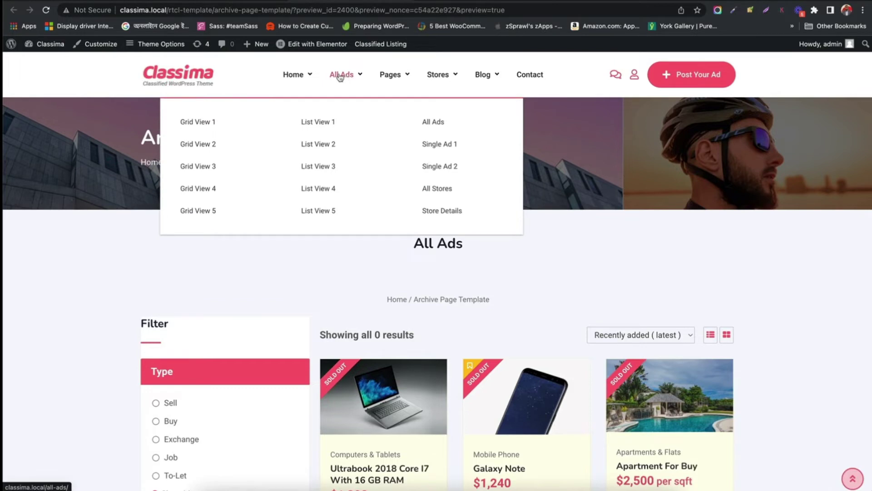
Browse the front-end All Ads page, scrolling through the listings and footer
left_click(339, 77)
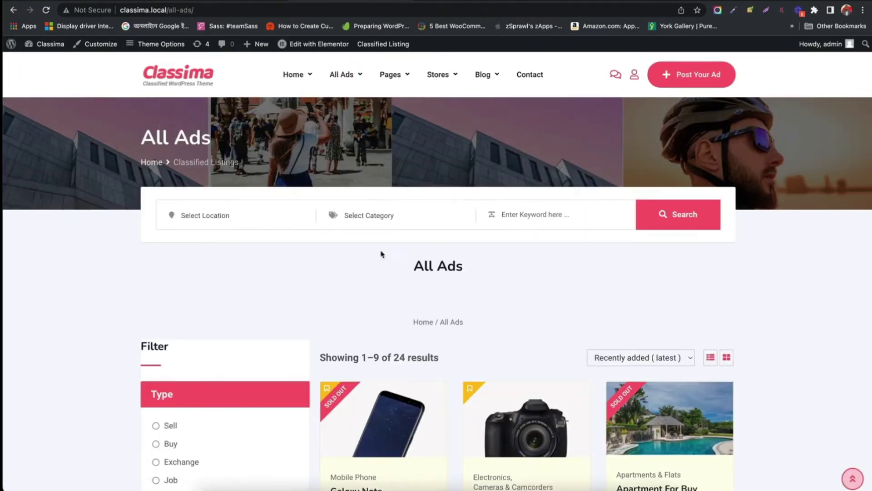
scroll(449, 309, "down", 5)
scroll(449, 309, "down", 10)
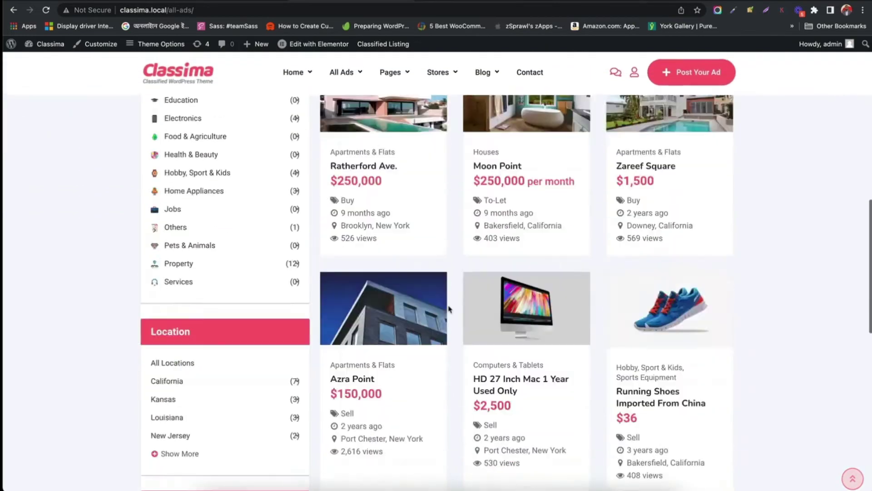
scroll(448, 309, "down", 10)
scroll(449, 309, "up", 15)
scroll(448, 309, "up", 5)
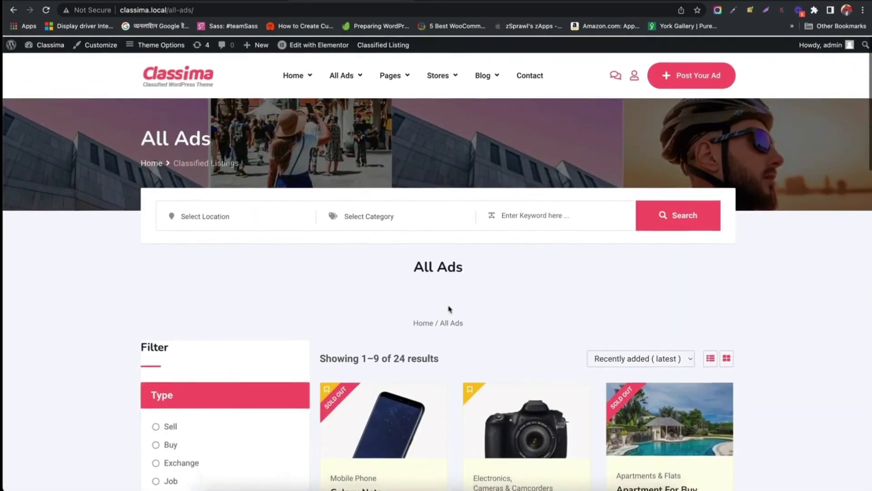
scroll(449, 309, "down", 10)
scroll(449, 309, "down", 5)
scroll(448, 308, "up", 15)
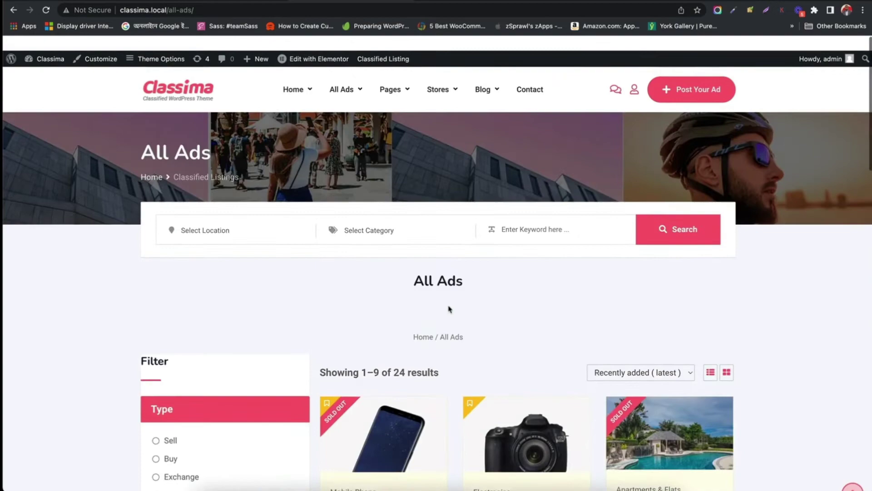
scroll(449, 309, "down", 7)
scroll(449, 309, "down", 2)
scroll(449, 309, "down", 10)
scroll(448, 309, "up", 5)
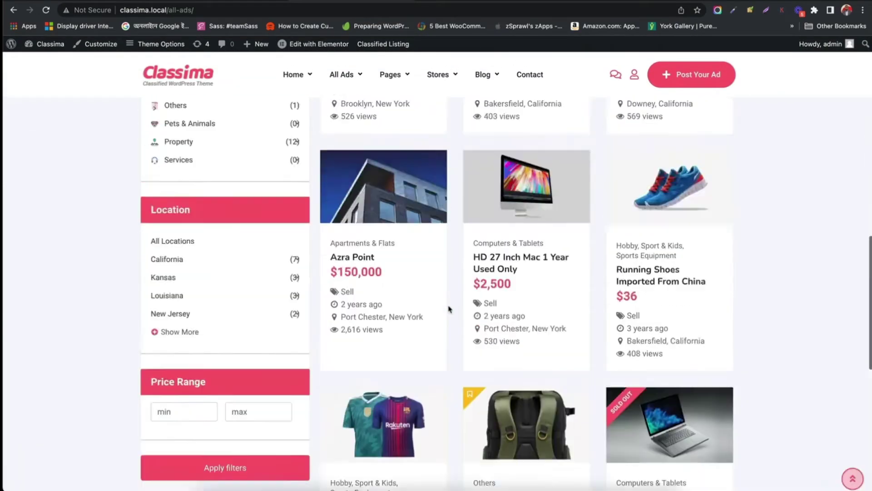
scroll(449, 309, "up", 10)
mouse_move(342, 74)
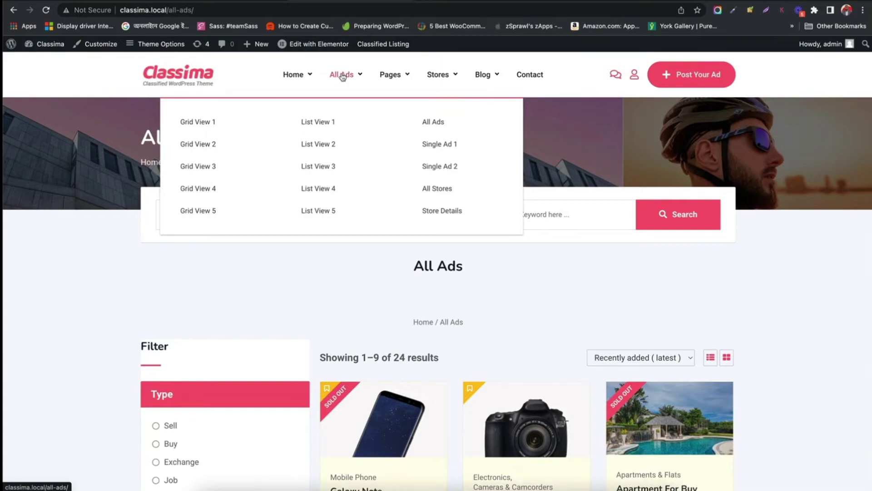
scroll(551, 364, "down", 10)
scroll(551, 364, "down", 10)
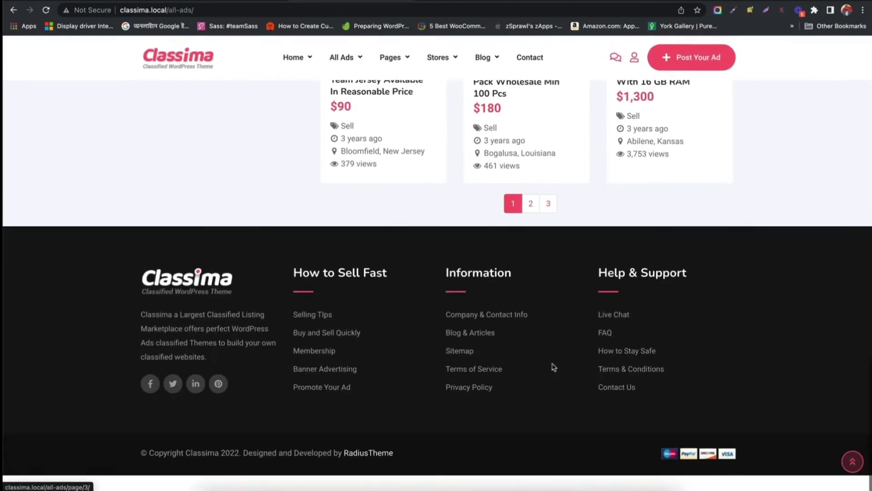
scroll(553, 366, "up", 10)
scroll(553, 366, "up", 10)
scroll(553, 366, "down", 10)
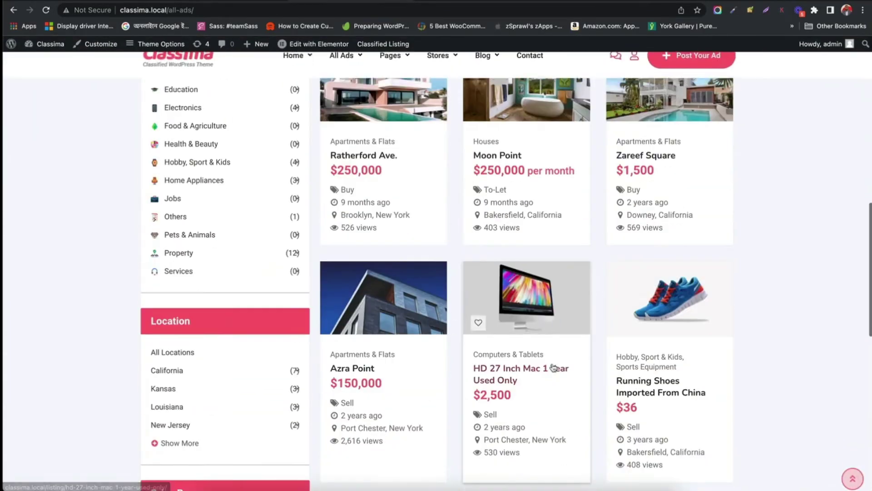
scroll(553, 366, "up", 10)
scroll(551, 366, "up", 5)
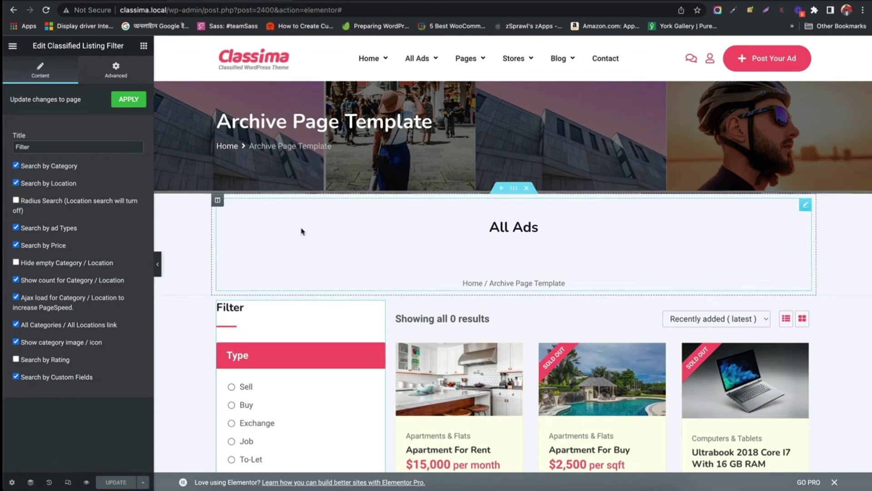
Exit Elementor to the dashboard through the hamburger menu
scroll(240, 278, "down", 6)
scroll(240, 278, "down", 9)
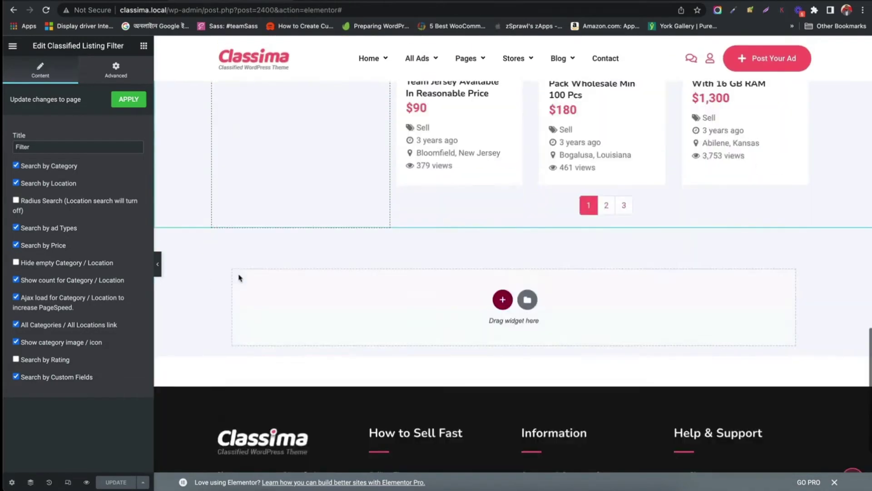
scroll(237, 279, "up", 7)
scroll(237, 279, "up", 4)
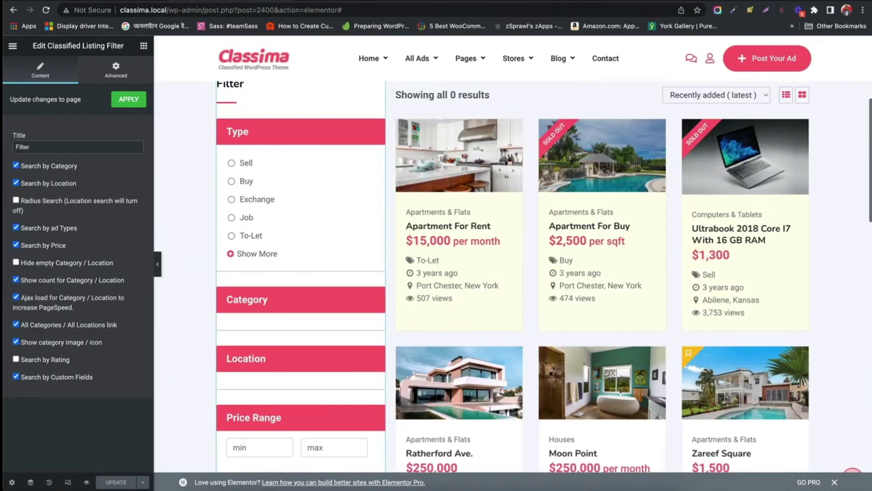
left_click(13, 45)
left_click(56, 222)
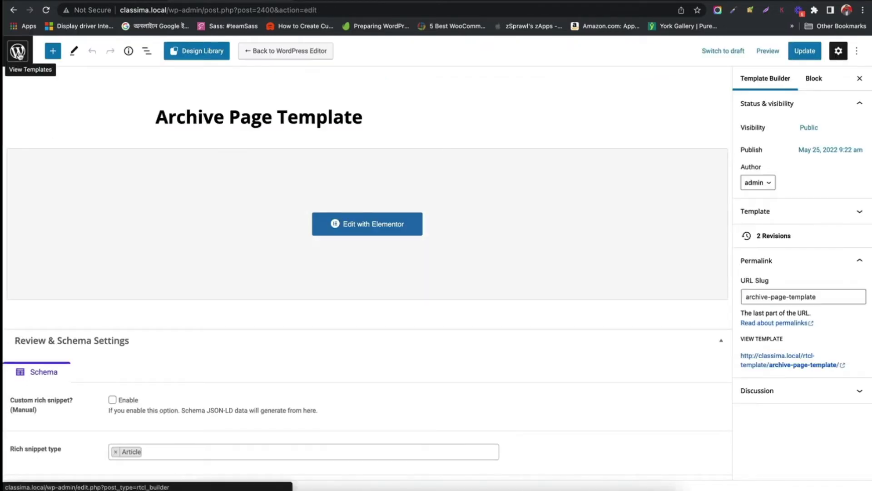
Start a new Template Builder template named Ad Single Page
left_click(18, 54)
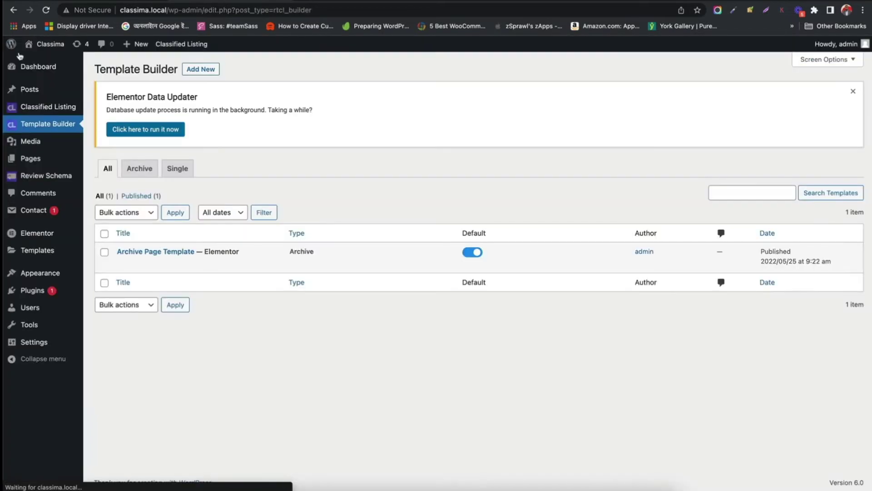
left_click(213, 70)
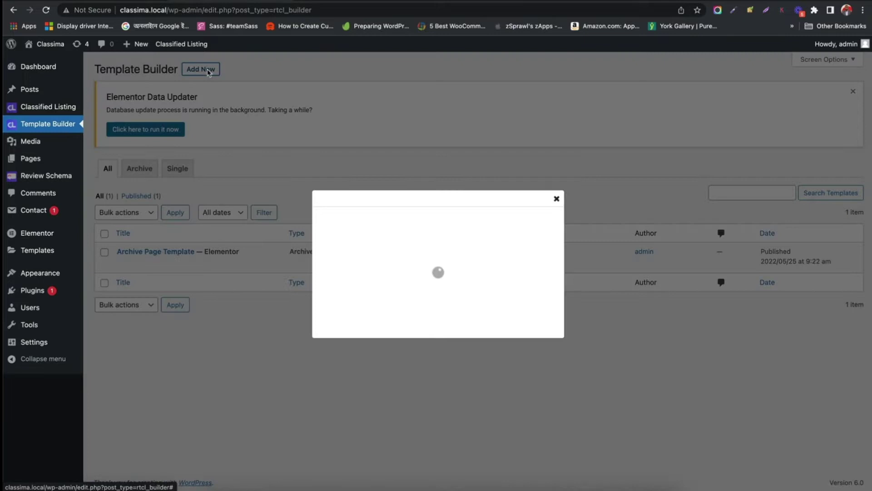
left_click(375, 234)
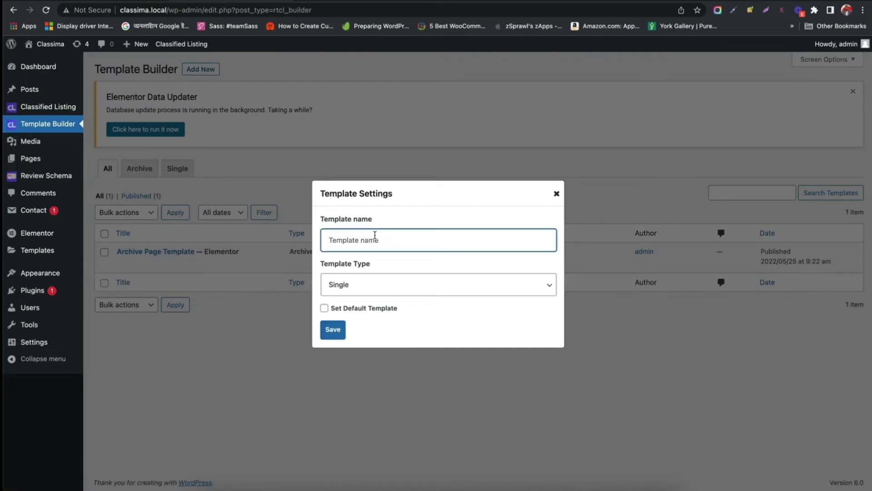
type("Singp")
type("e")
type("Ad")
Make it the default Single template, save it, and edit it with Elementor
left_click(324, 309)
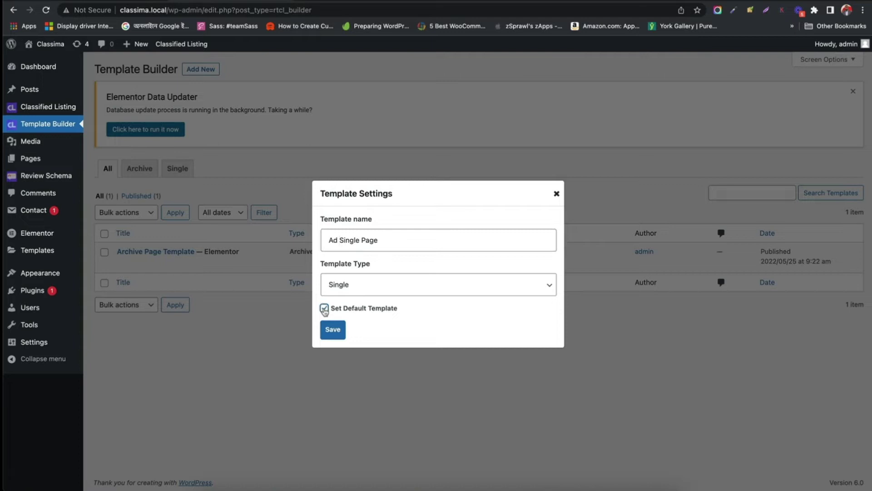
left_click(332, 331)
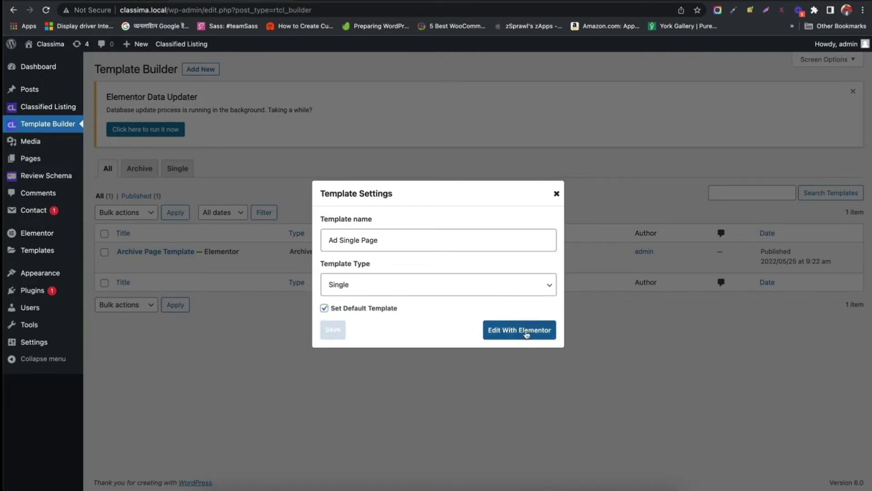
left_click(503, 332)
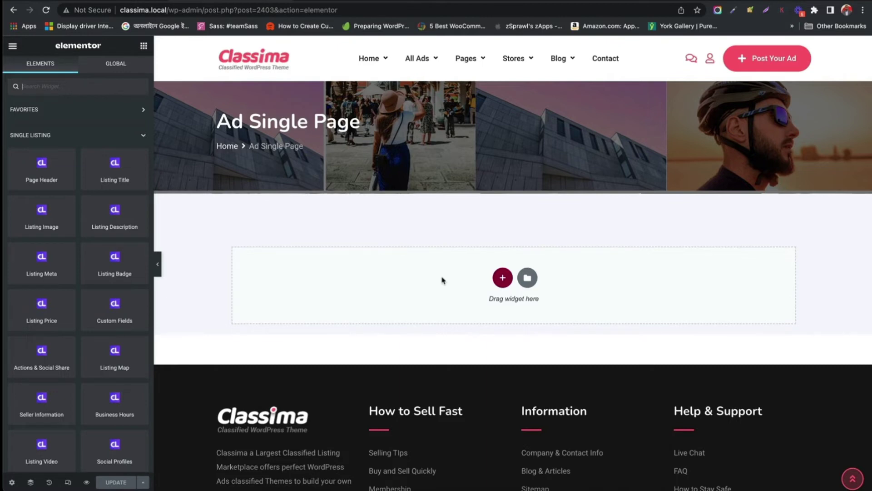
Insert a two-column section, then a one-column section stacked above it
scroll(435, 265, "down", 1)
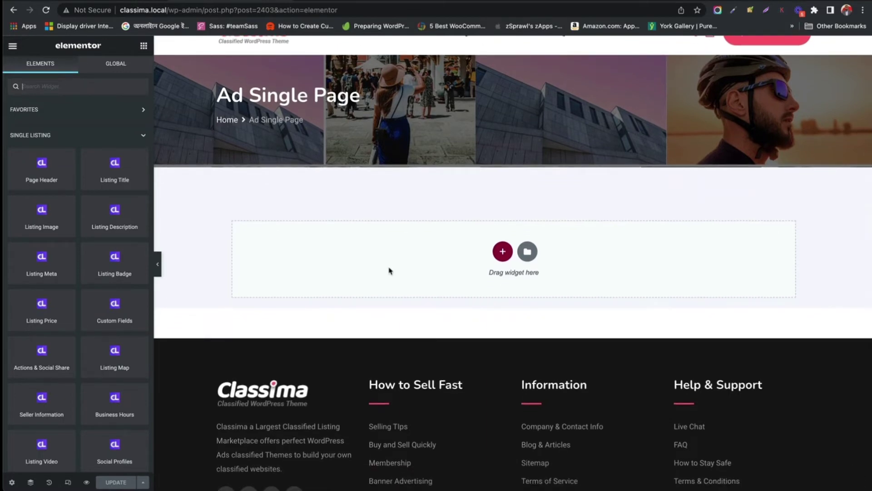
left_click(502, 252)
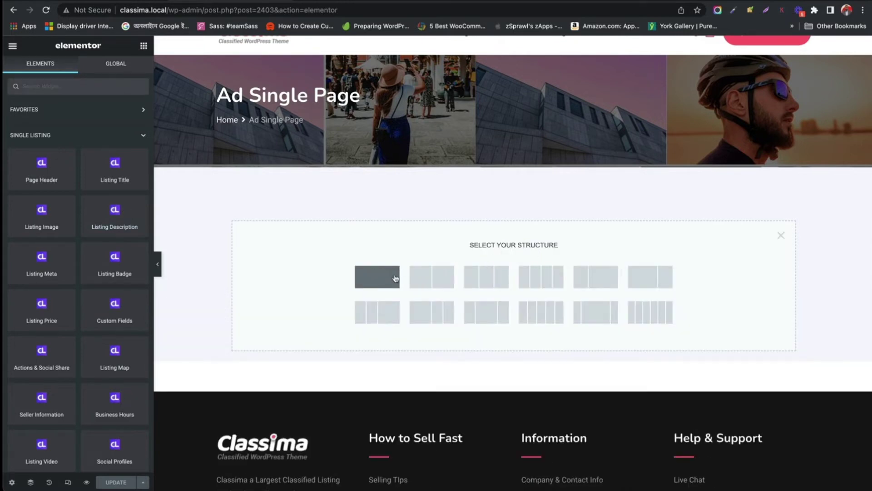
left_click(648, 279)
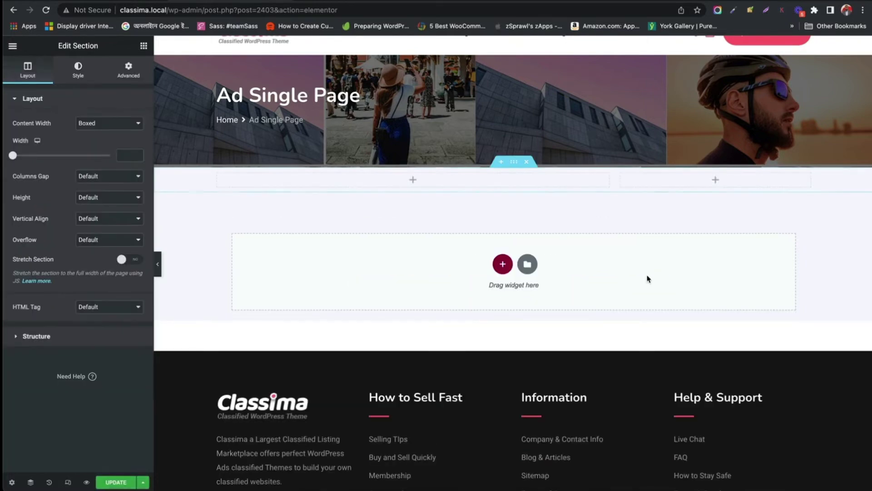
left_click(502, 162)
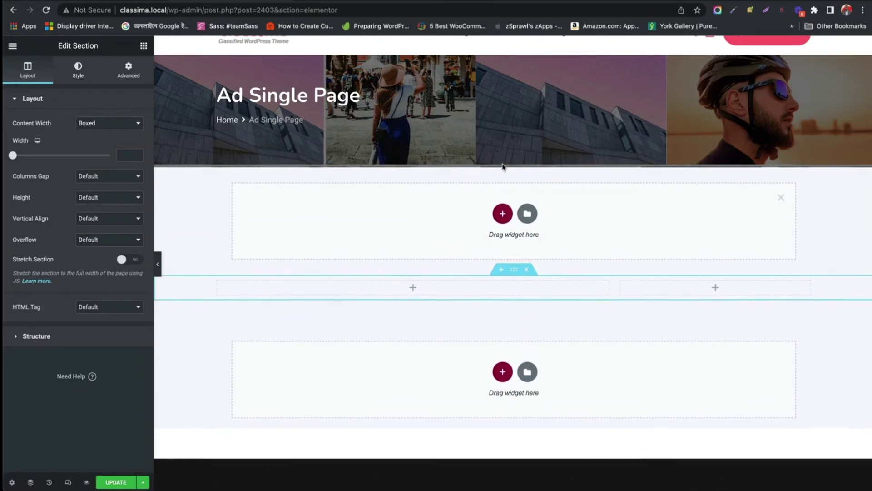
left_click(502, 214)
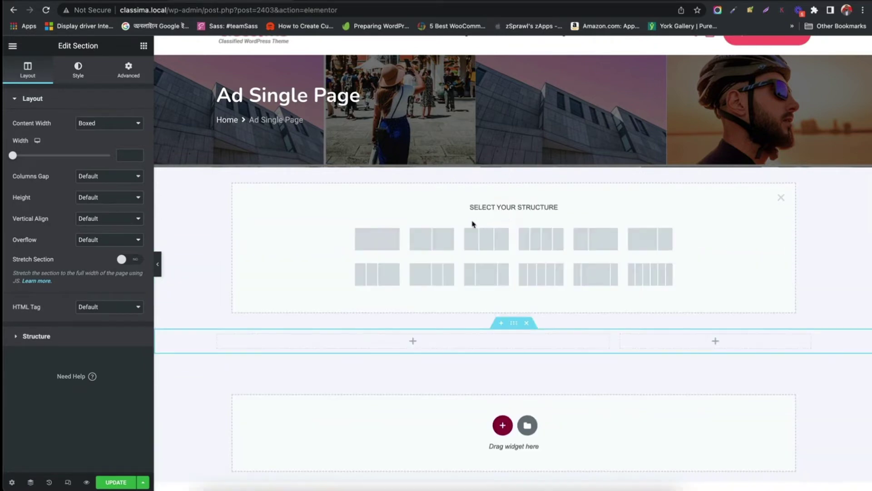
left_click(373, 237)
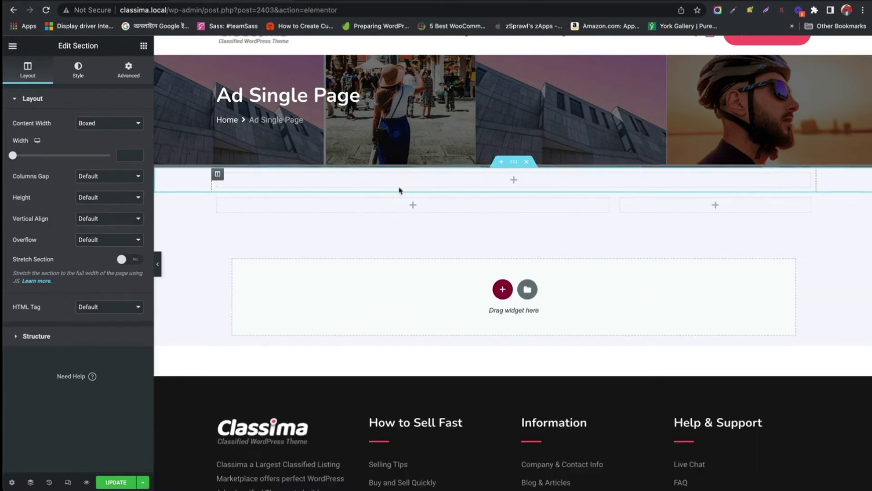
left_click(513, 180)
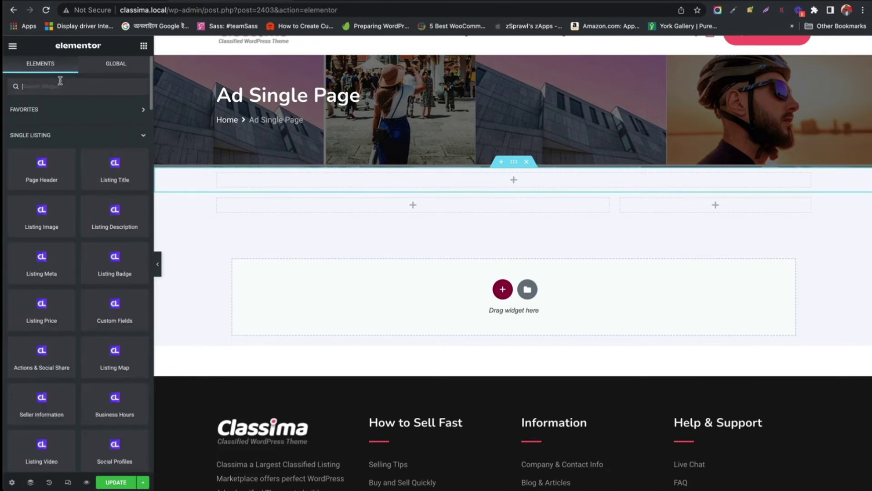
Search for the Spacer widget and drag it into the top one-column section
type("spacer")
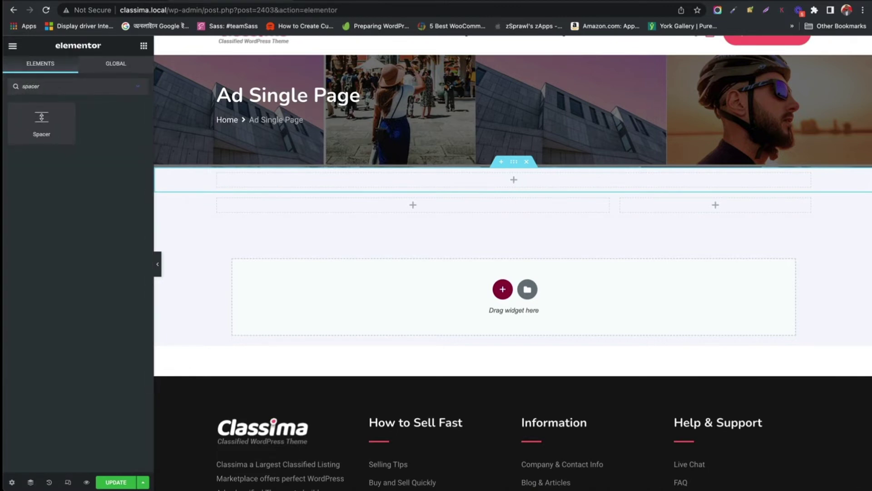
left_click_drag(22, 116, 530, 190)
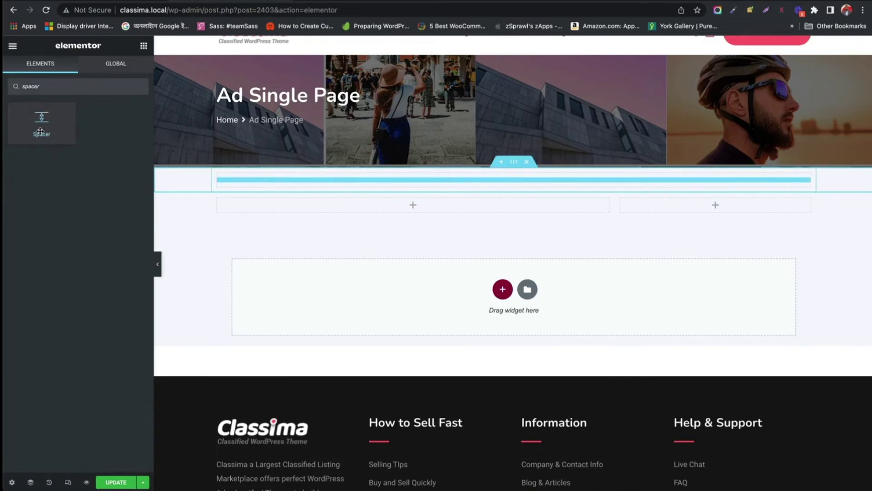
mouse_move(45, 133)
left_mouse_down()
mouse_move(555, 175)
mouse_move(521, 181)
left_mouse_up()
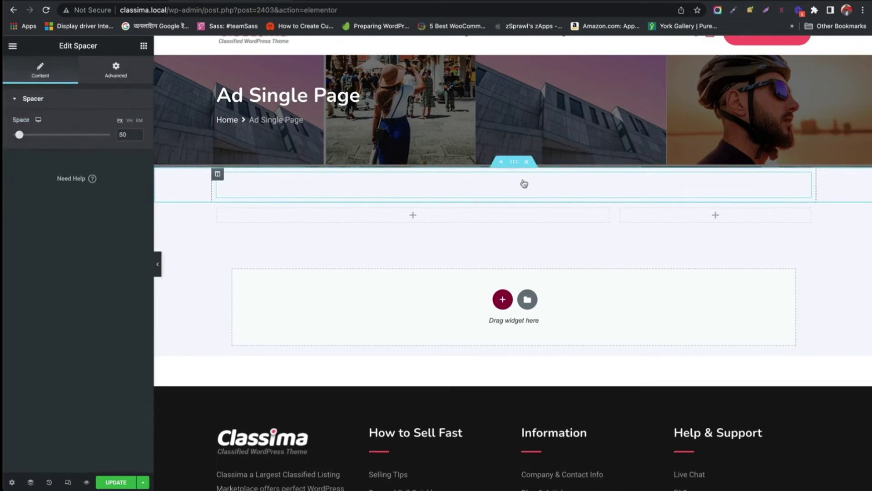
left_click(413, 216)
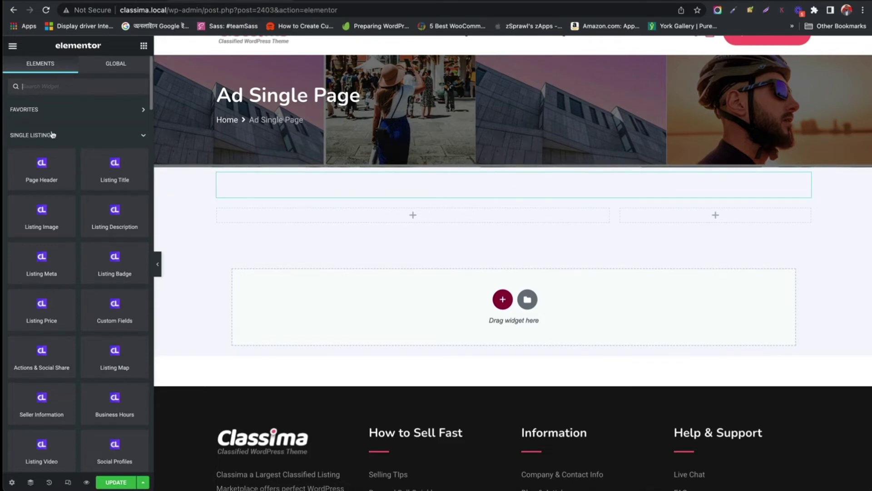
scroll(38, 339, "down", 5)
scroll(37, 339, "up", 3)
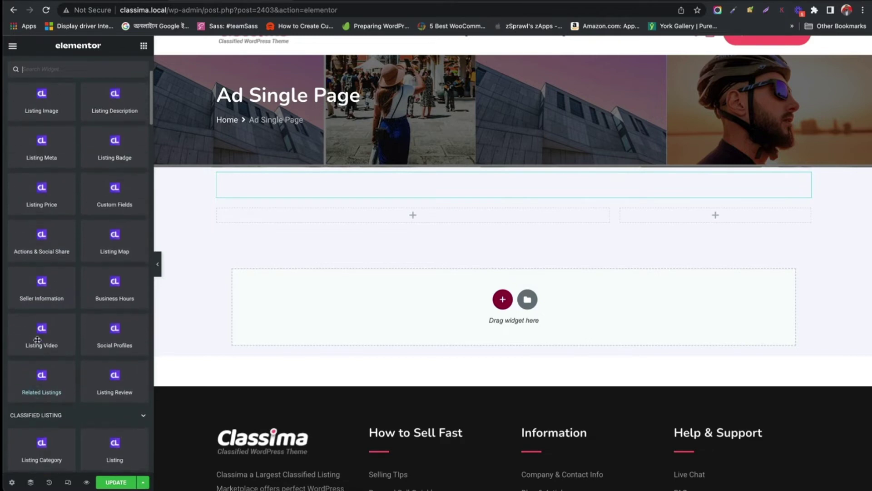
scroll(37, 339, "up", 3)
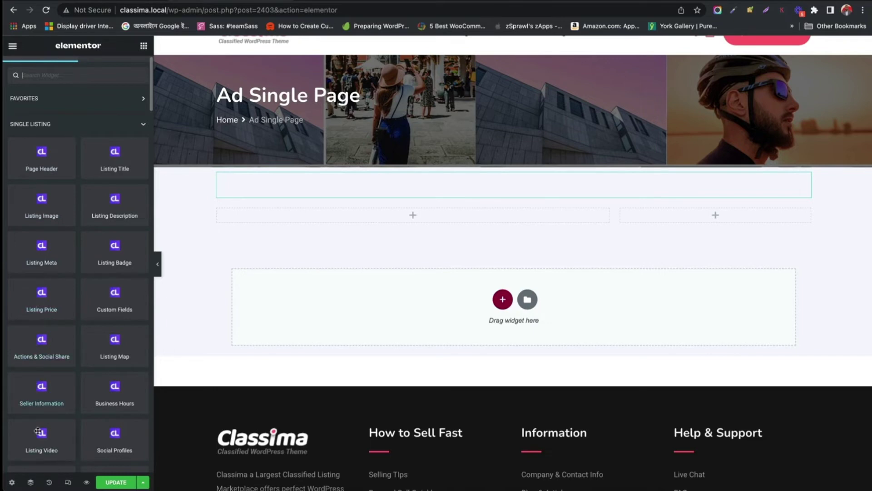
Drag the Listing Title widget, showing Berlin Tower, into the top section
scroll(36, 386, "down", 2)
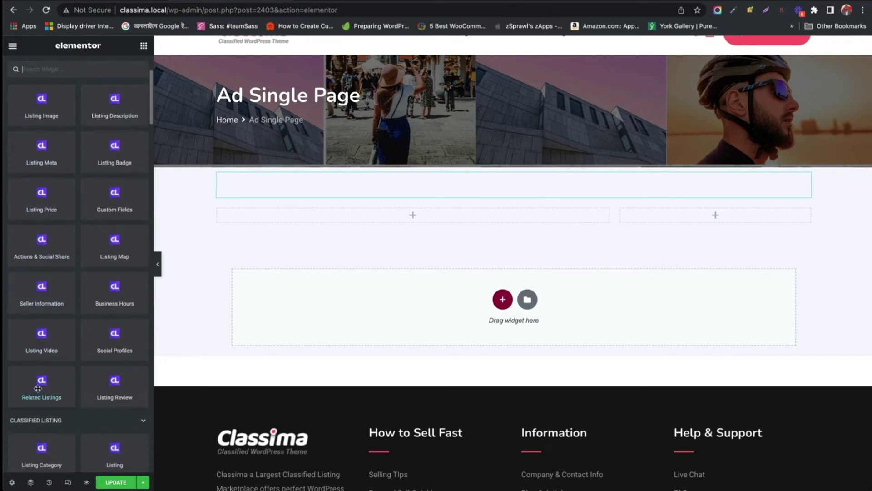
scroll(38, 388, "up", 2)
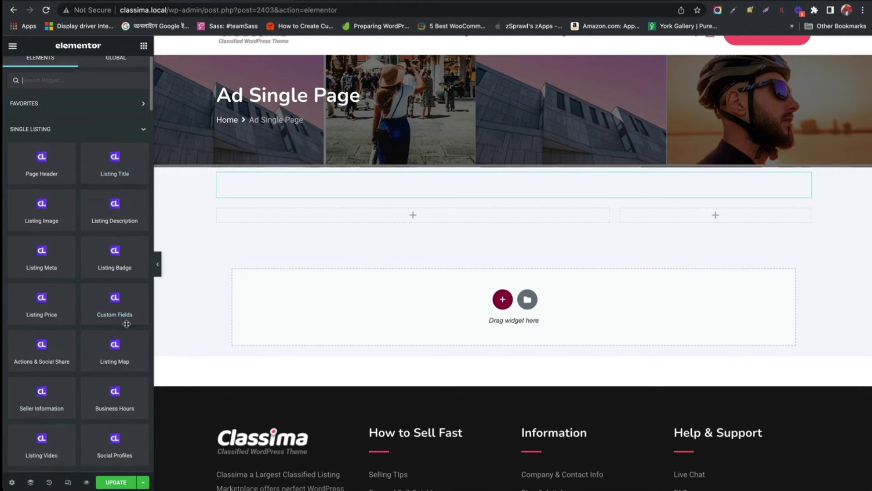
scroll(91, 444, "down", 3)
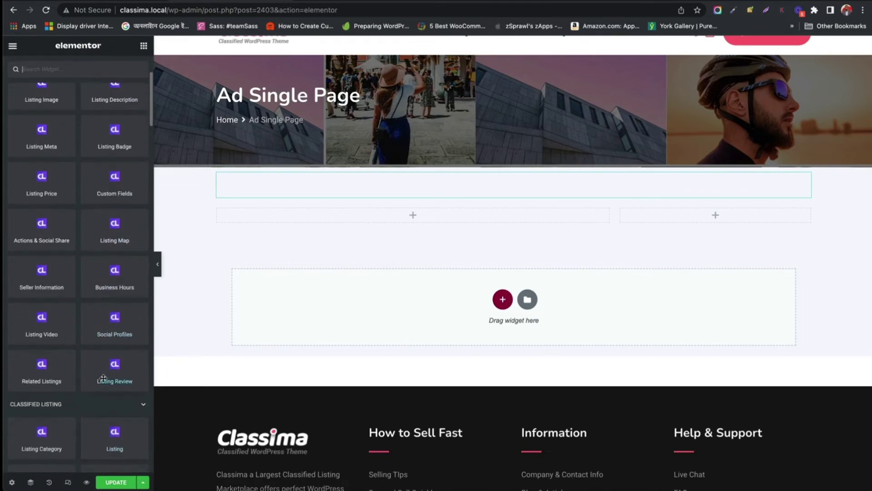
scroll(61, 146, "up", 3)
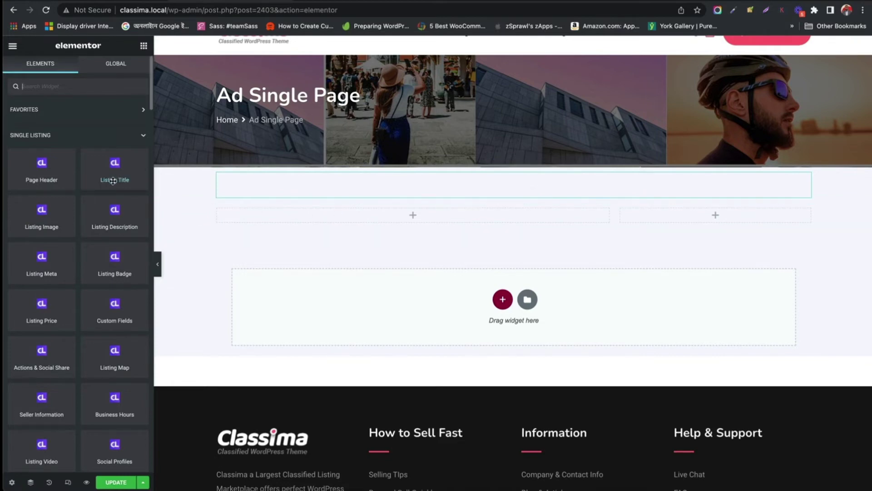
left_click_drag(113, 181, 338, 199)
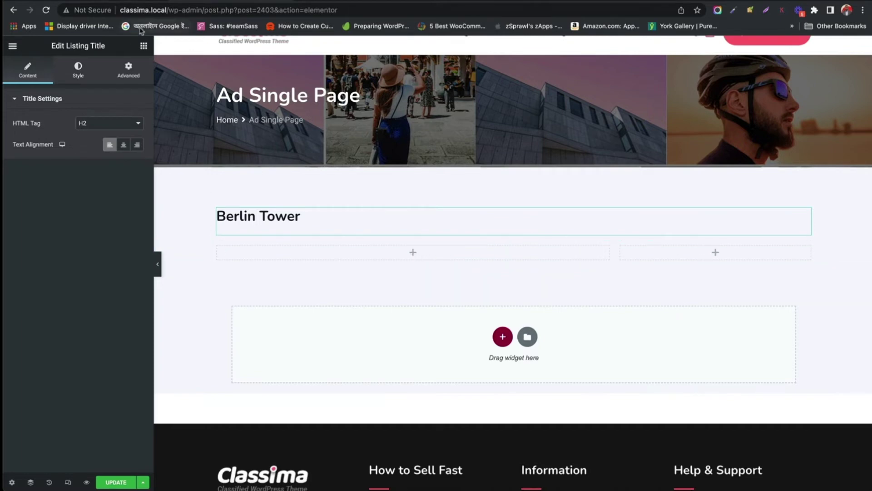
left_click(144, 47)
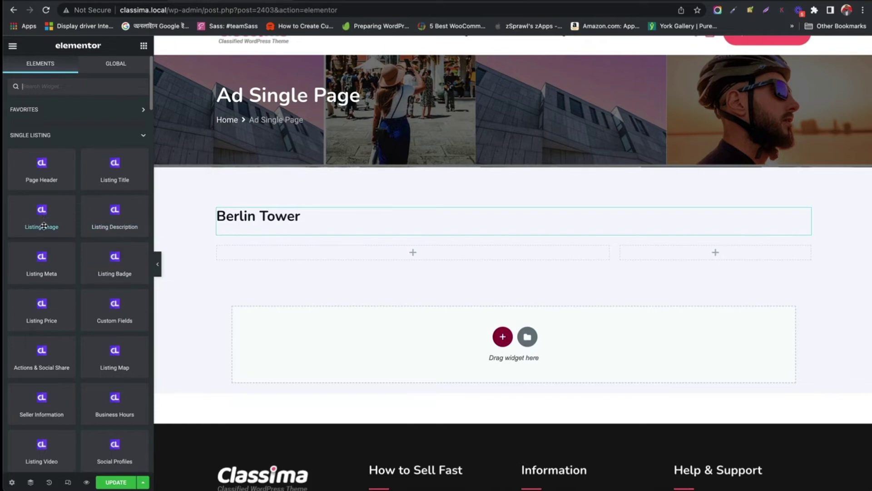
Place the Listing Image widget in the left column
left_click_drag(41, 228, 343, 258)
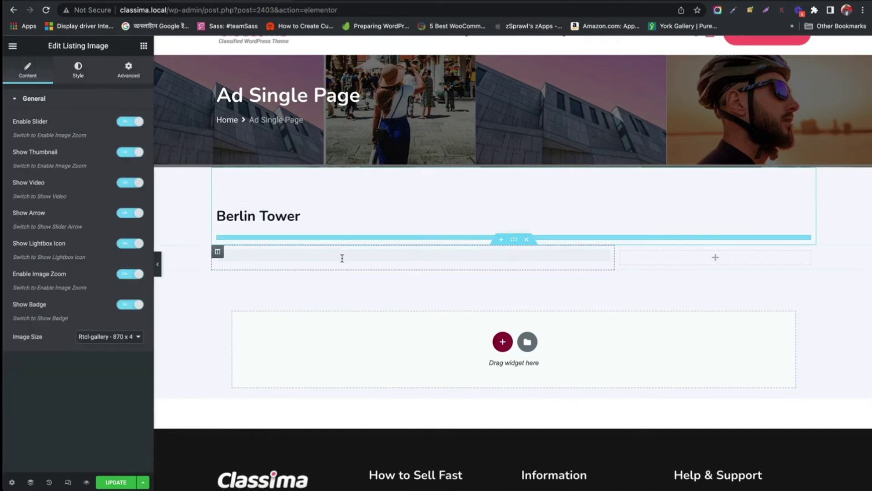
scroll(343, 258, "down", 2)
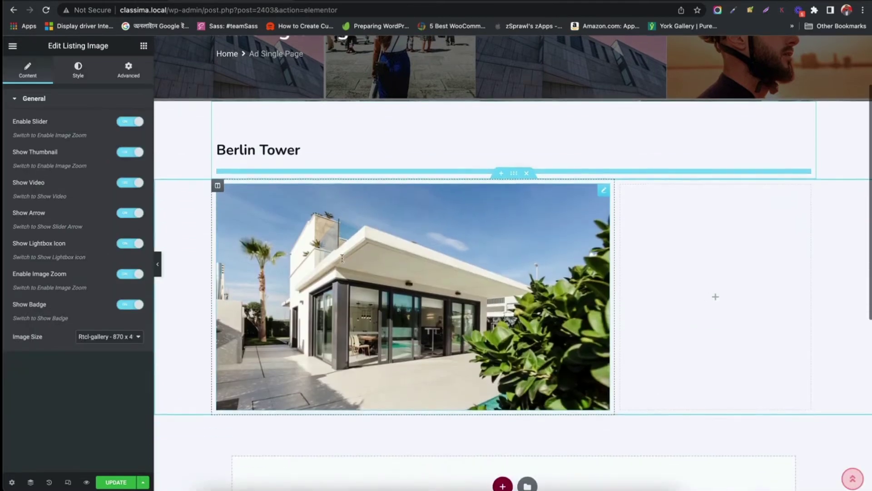
scroll(195, 68, "up", 1)
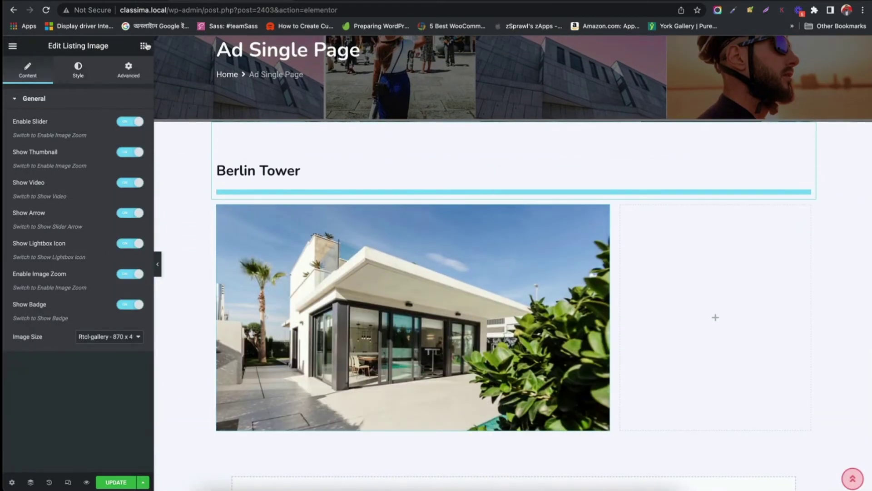
Add the Listing Description widget directly below the image
left_click(144, 45)
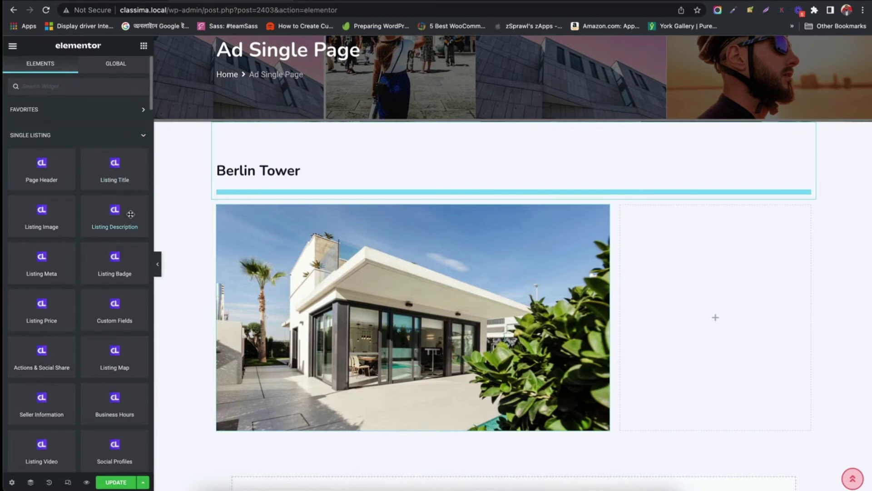
scroll(129, 213, "down", 1)
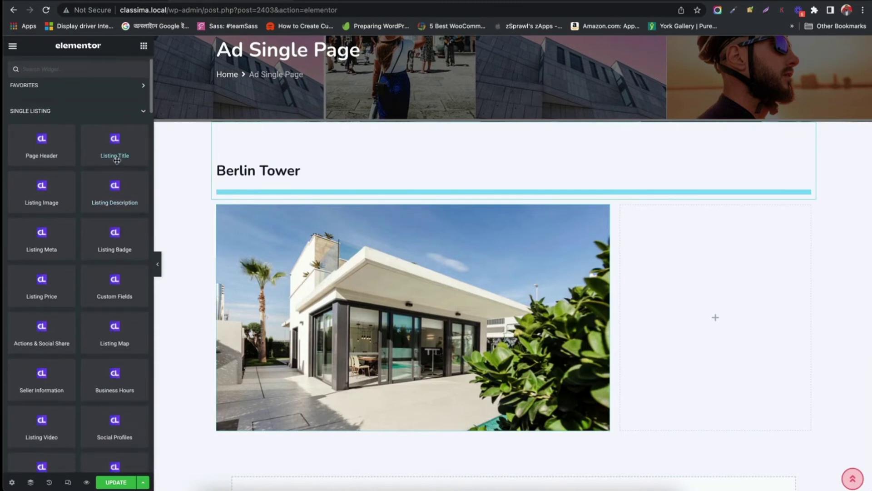
scroll(112, 197, "down", 2)
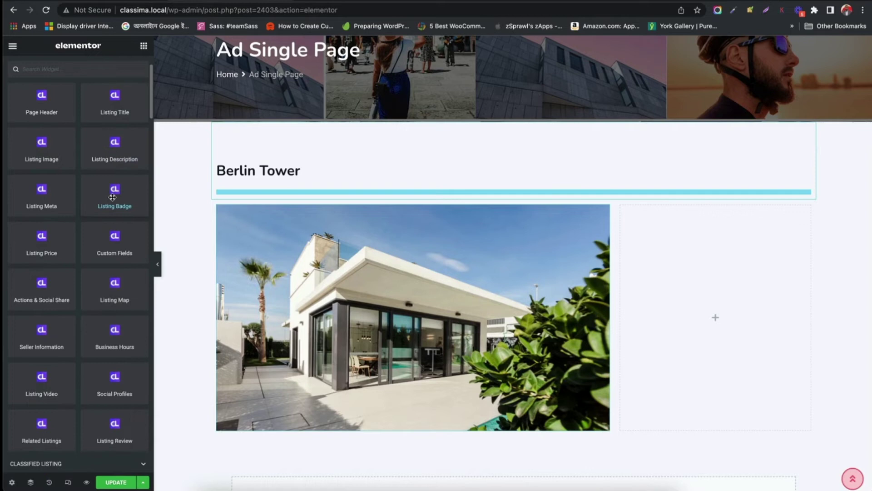
scroll(255, 237, "down", 3)
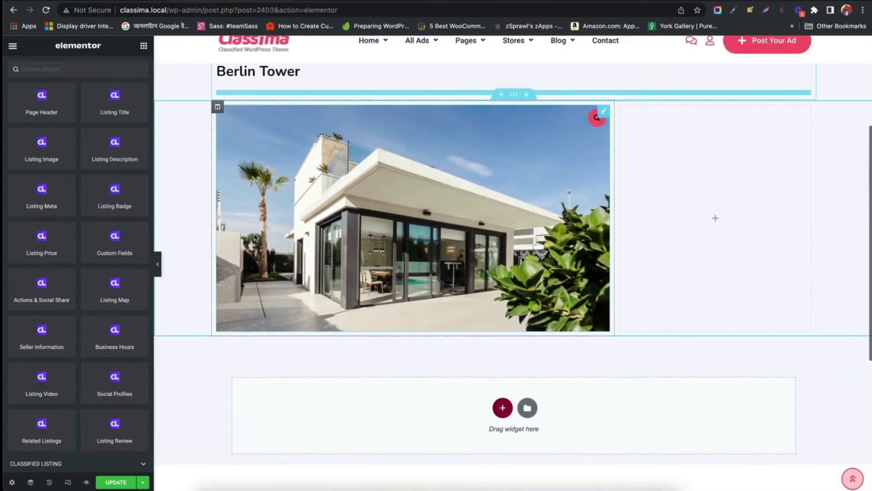
scroll(255, 237, "down", 1)
scroll(256, 237, "down", 1)
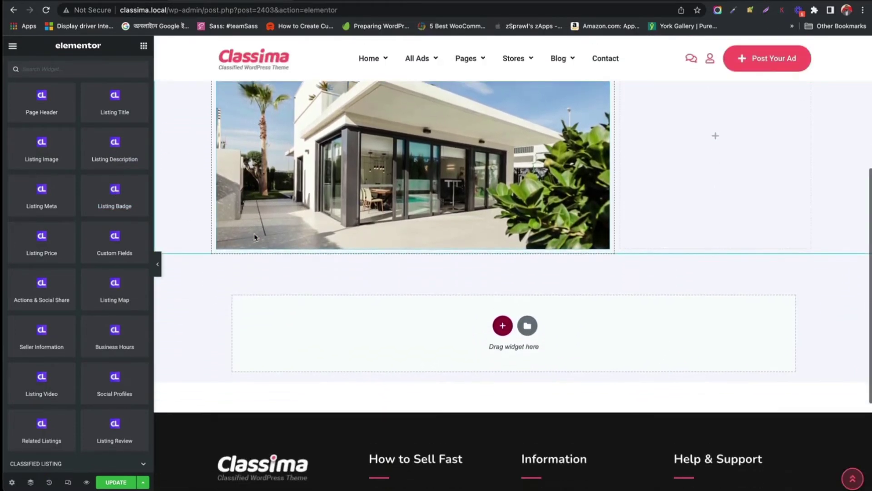
scroll(255, 237, "up", 2)
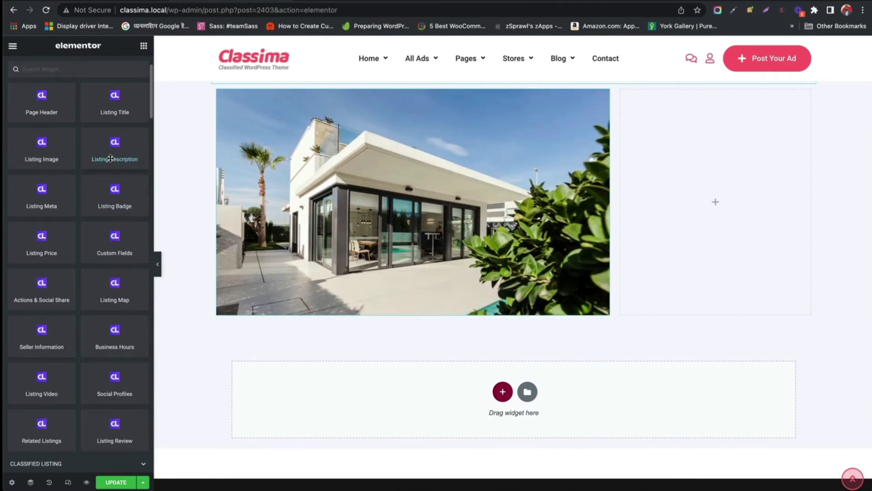
left_click_drag(110, 158, 358, 356)
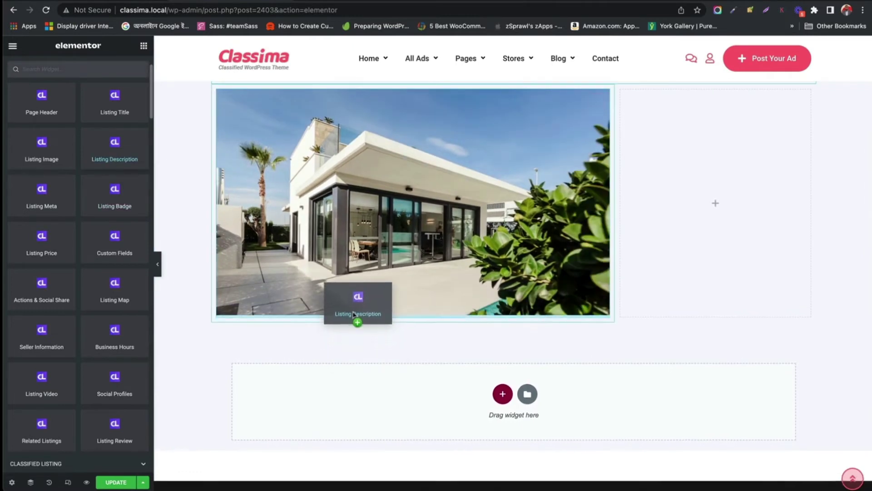
left_click_drag(355, 325, 353, 315)
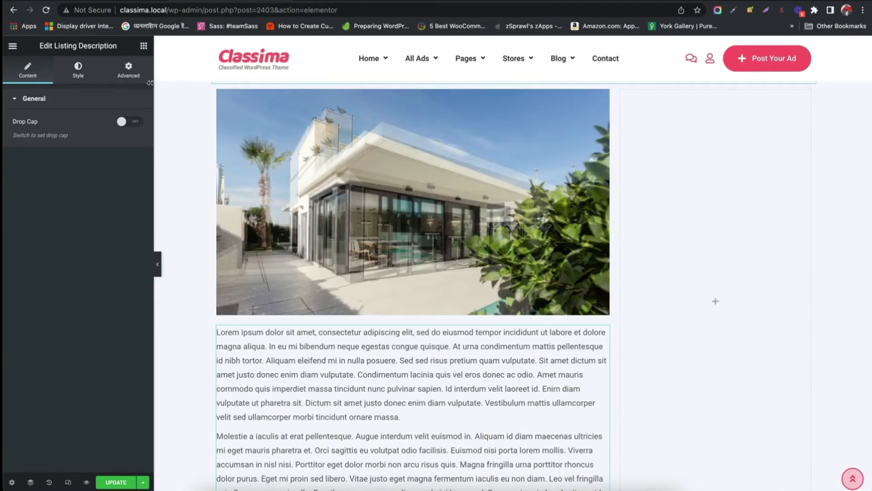
left_click(143, 45)
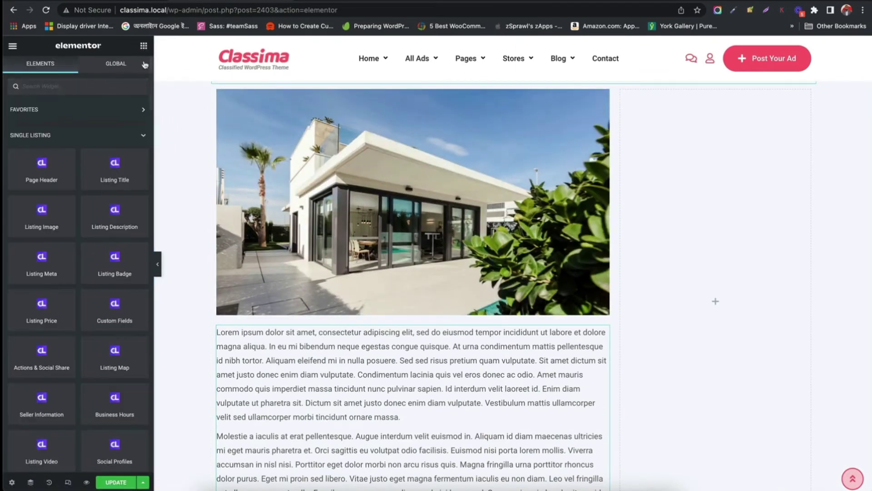
Place Listing Meta (Buy, Commercial Property, Port Chester, New York, views) under Berlin Tower
mouse_move(58, 254)
left_mouse_down()
mouse_move(221, 271)
mouse_move(71, 320)
left_mouse_up()
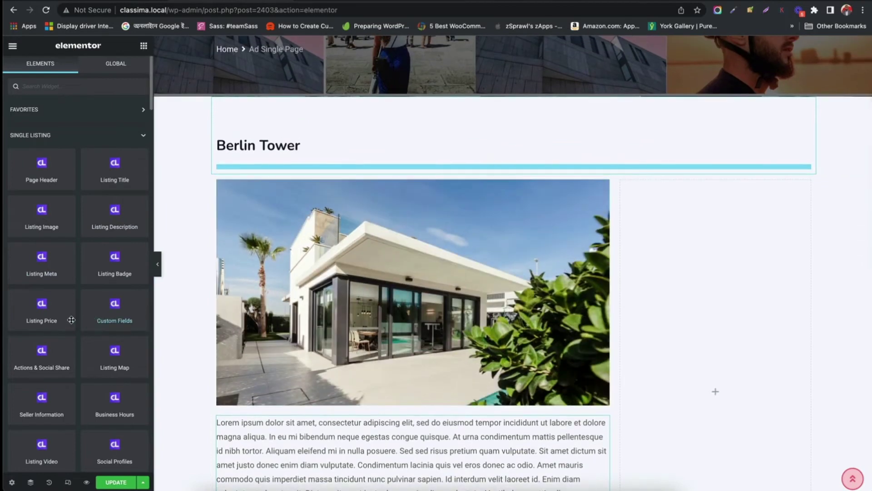
left_click_drag(38, 273, 285, 163)
mouse_move(394, 184)
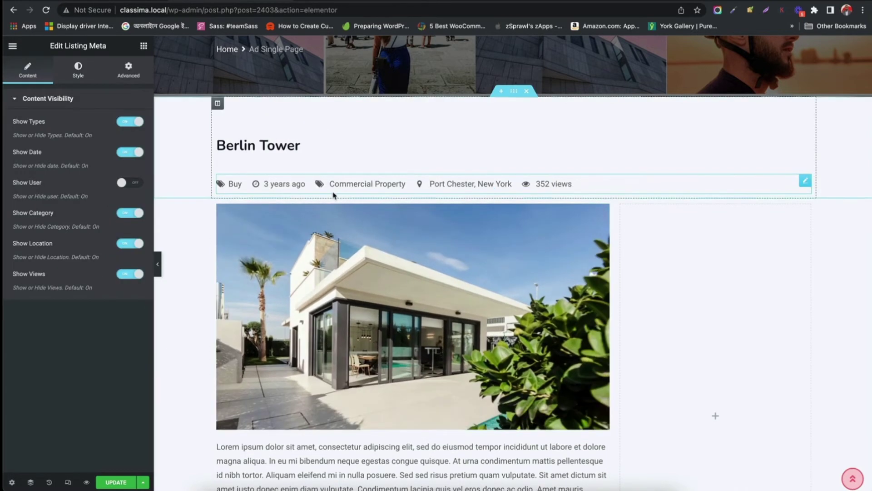
scroll(454, 191, "down", 3)
scroll(334, 195, "up", 2)
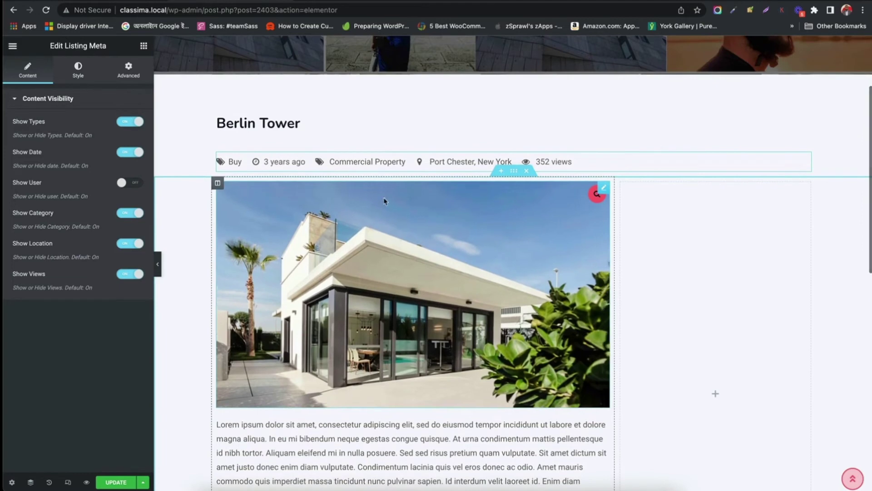
left_click(454, 461)
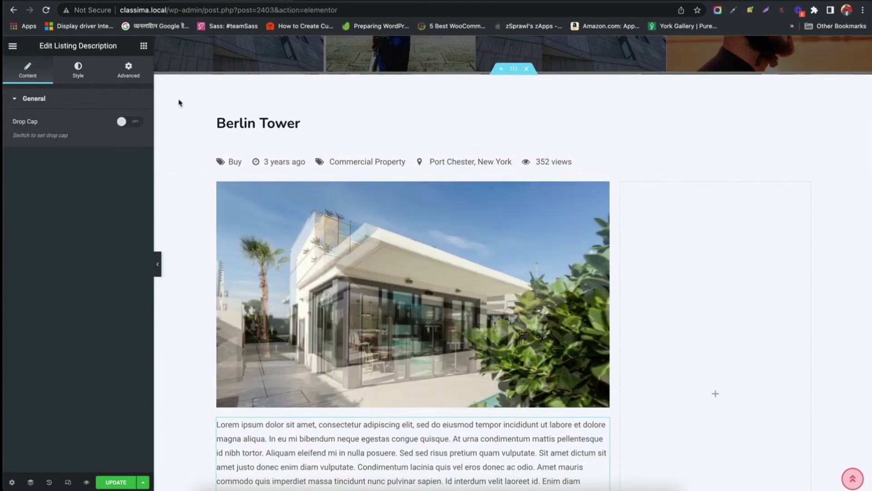
Add a Listing Badge widget between the listing image and description
left_click(144, 46)
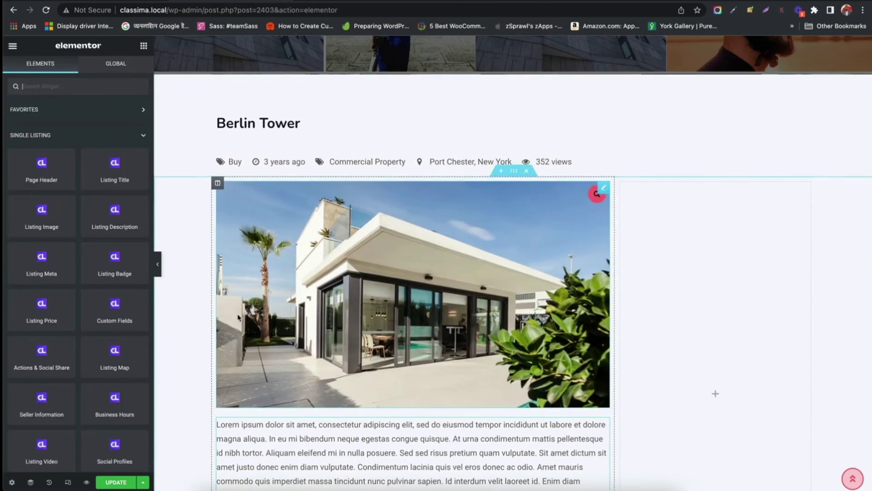
scroll(239, 316, "down", 3)
scroll(238, 314, "up", 2)
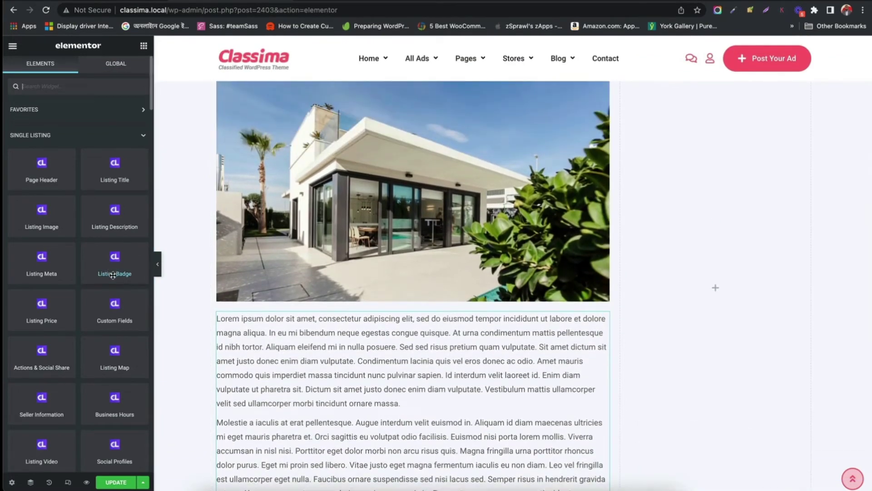
left_click_drag(112, 275, 263, 300)
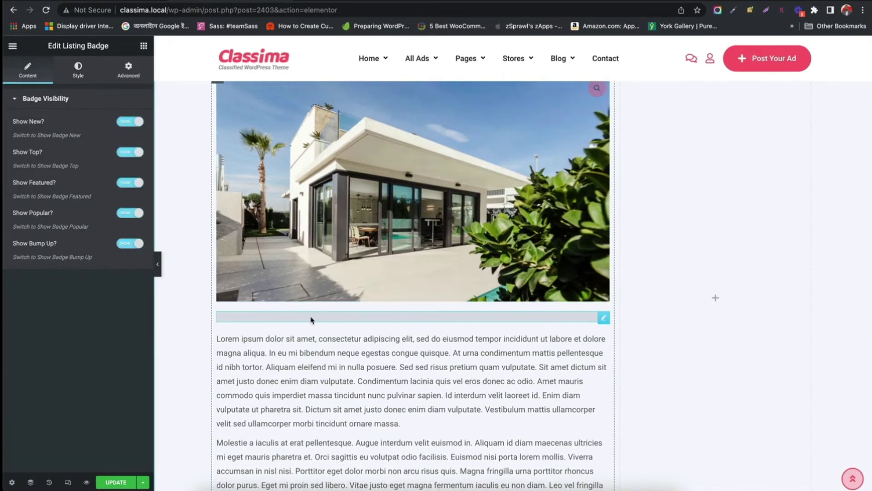
left_click(301, 365)
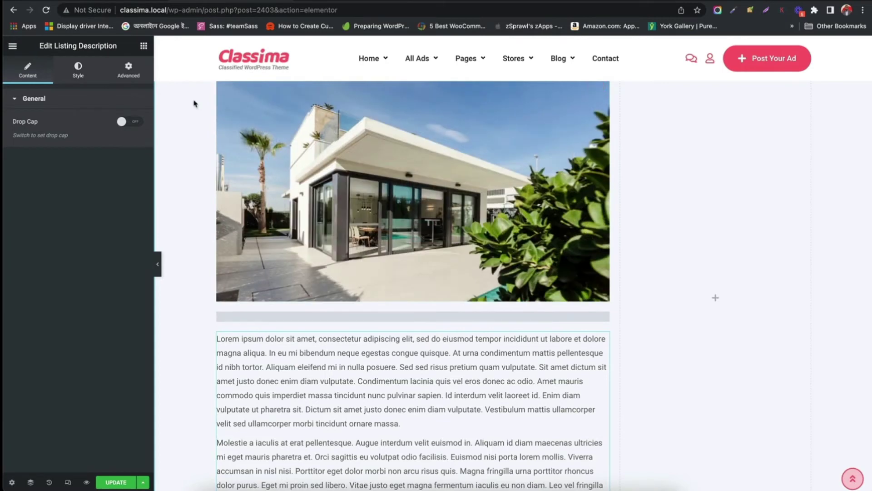
left_click(143, 46)
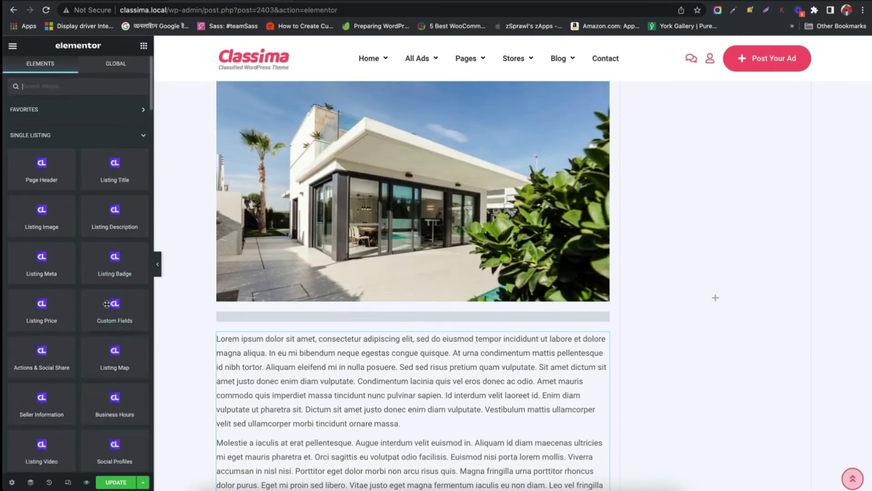
scroll(107, 304, "down", 1)
scroll(107, 304, "down", 2)
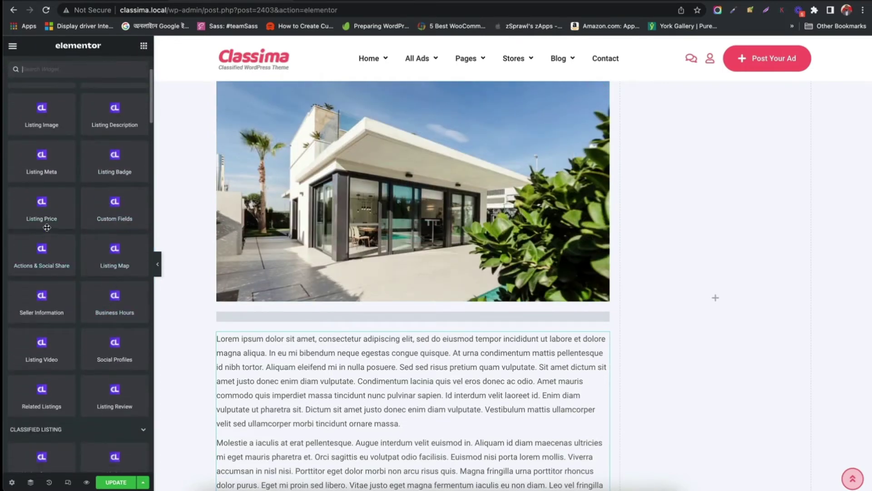
scroll(203, 192, "up", 3)
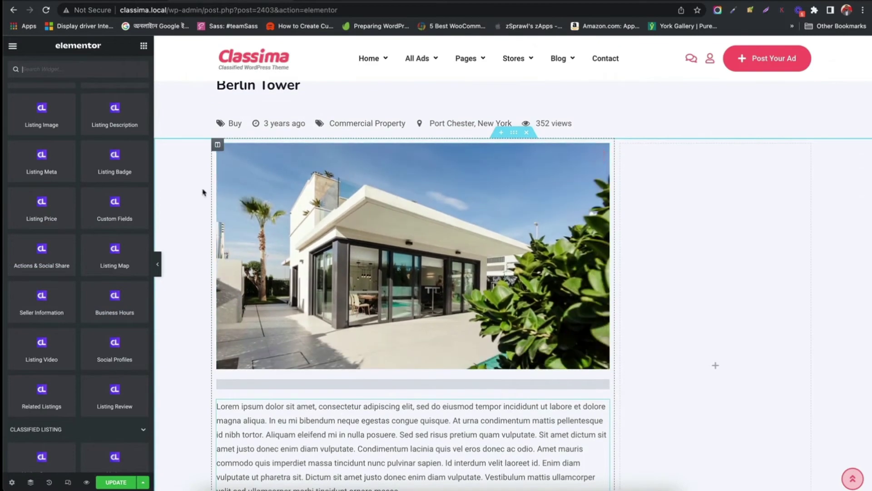
Place the Listing Price widget at the top of the right column, showing $120,000
left_click_drag(35, 220, 248, 378)
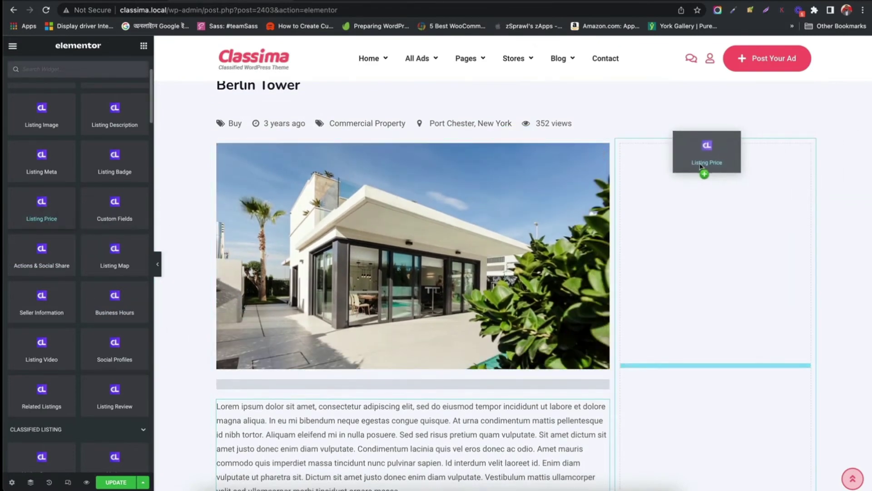
left_click_drag(247, 378, 700, 167)
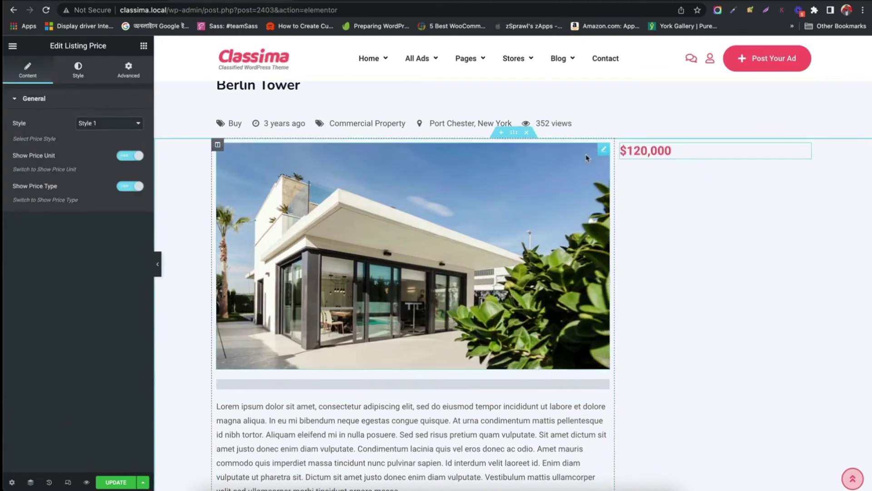
left_click(144, 44)
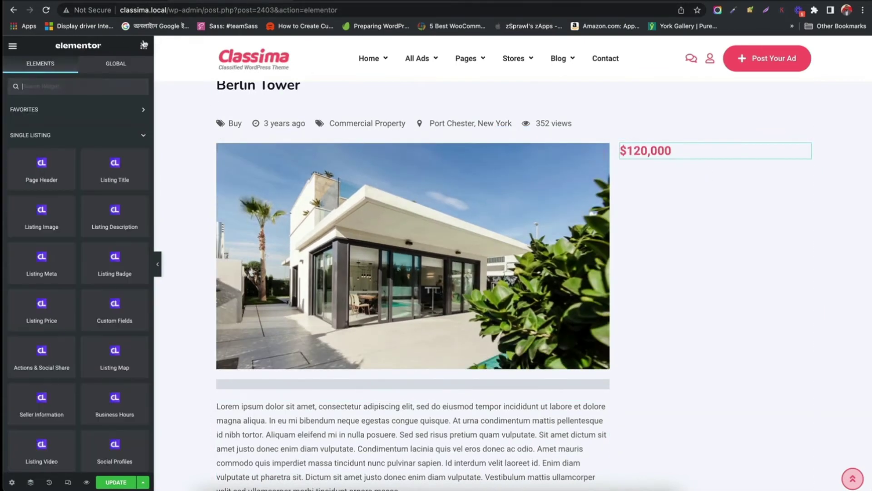
Add the custom-fields Overview widget below the main listing image
scroll(88, 293, "down", 3)
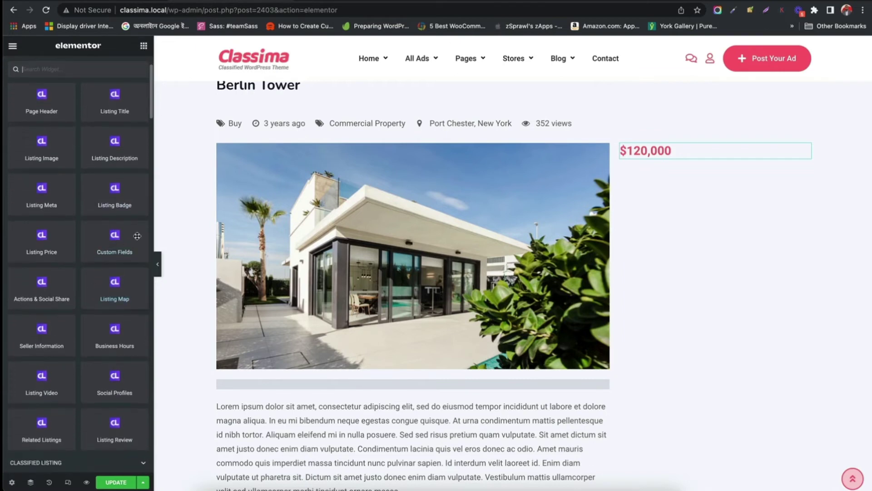
left_click_drag(111, 254, 273, 404)
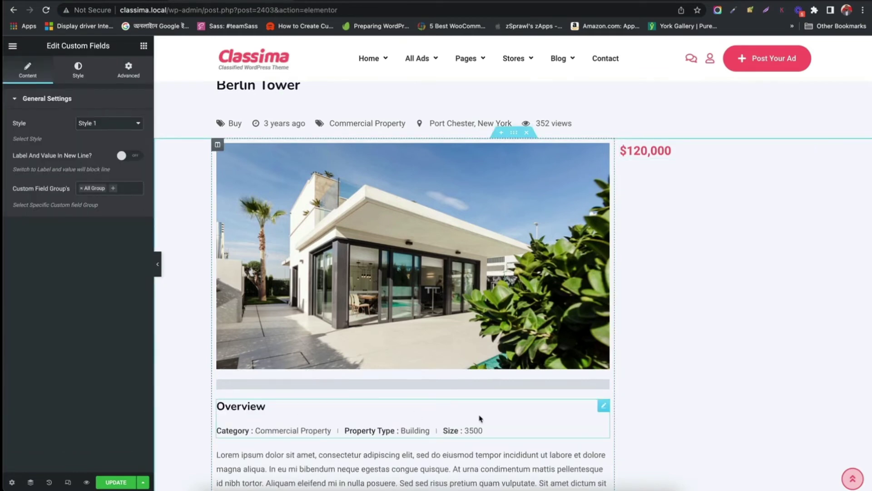
left_click(143, 44)
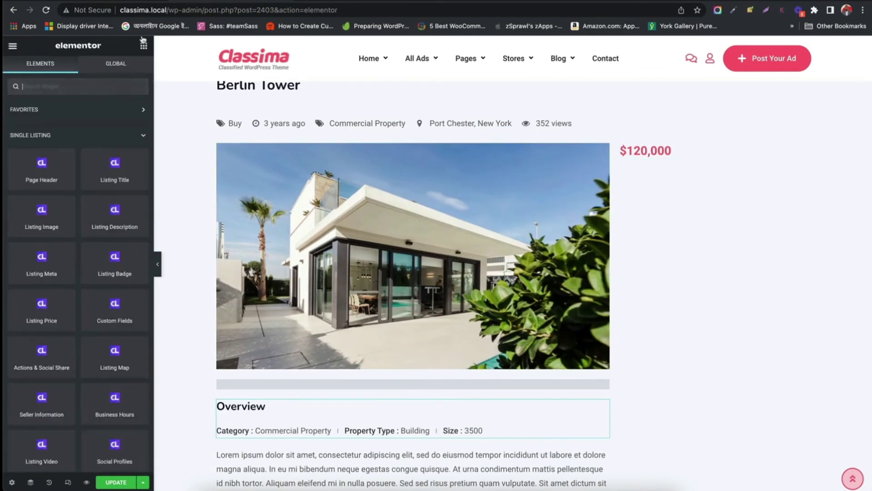
scroll(109, 214, "down", 2)
scroll(109, 214, "down", 2)
scroll(109, 213, "down", 1)
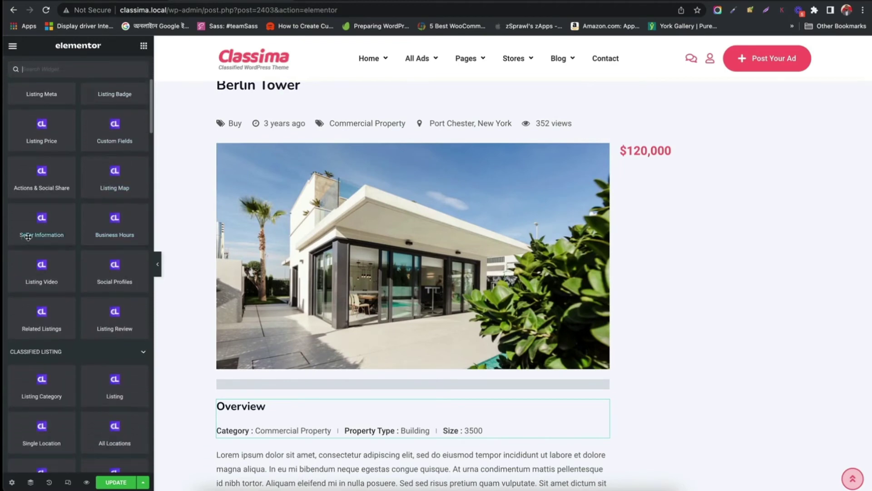
Drop Seller Information under the price, showing admin, location, contact number and message link
left_click_drag(28, 236, 653, 198)
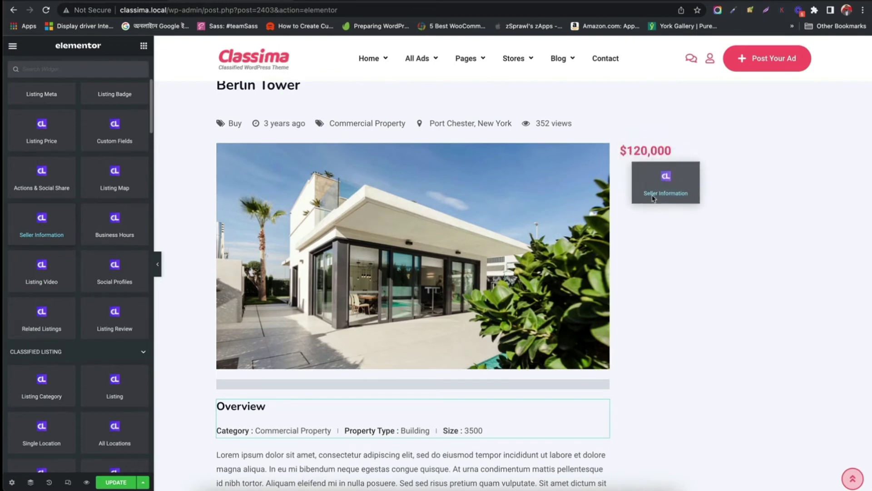
left_click_drag(653, 199, 655, 168)
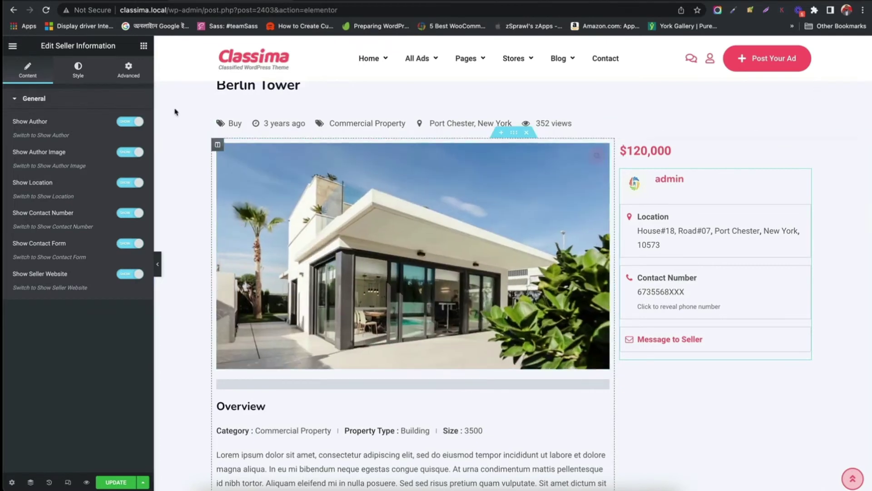
left_click(144, 45)
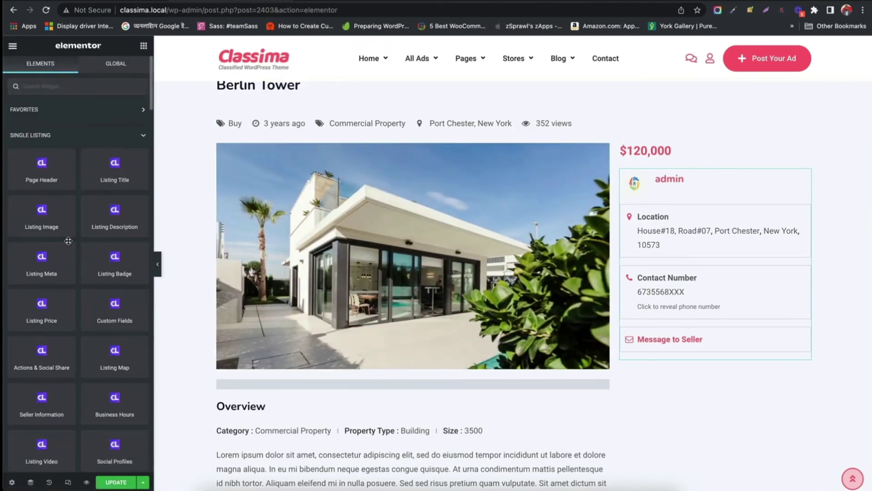
scroll(48, 281, "down", 1)
scroll(48, 281, "down", 4)
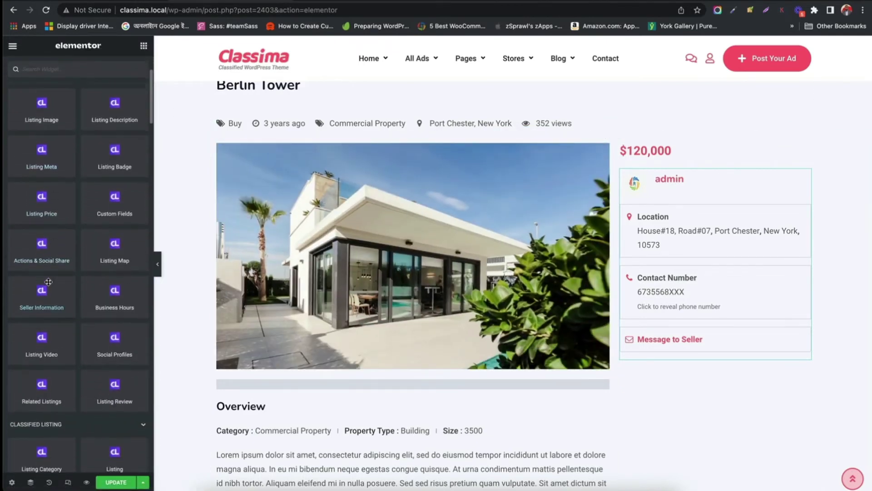
scroll(48, 282, "down", 2)
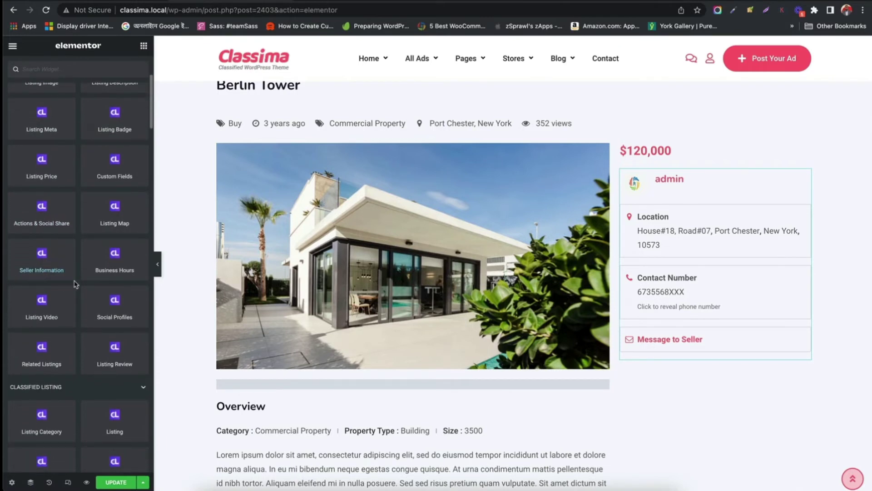
scroll(331, 243, "down", 3)
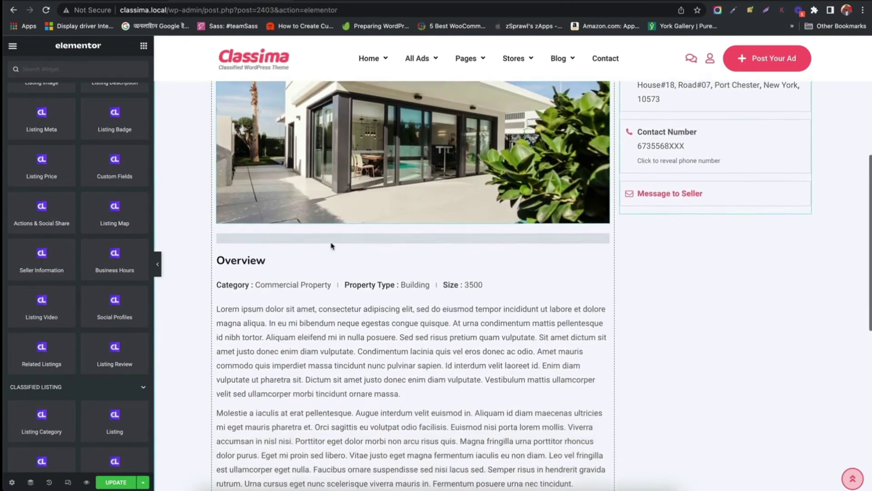
scroll(331, 243, "down", 2)
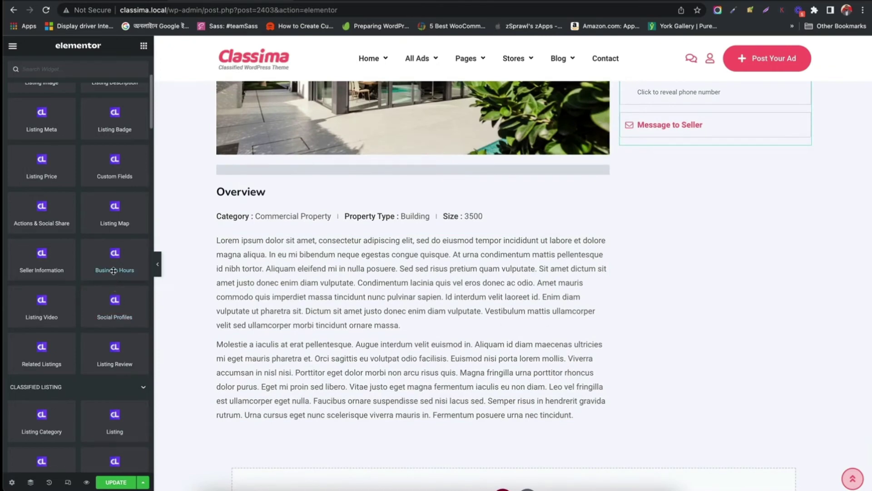
Add Business Hours under the seller card and Social Profiles below the description
left_click_drag(113, 271, 672, 146)
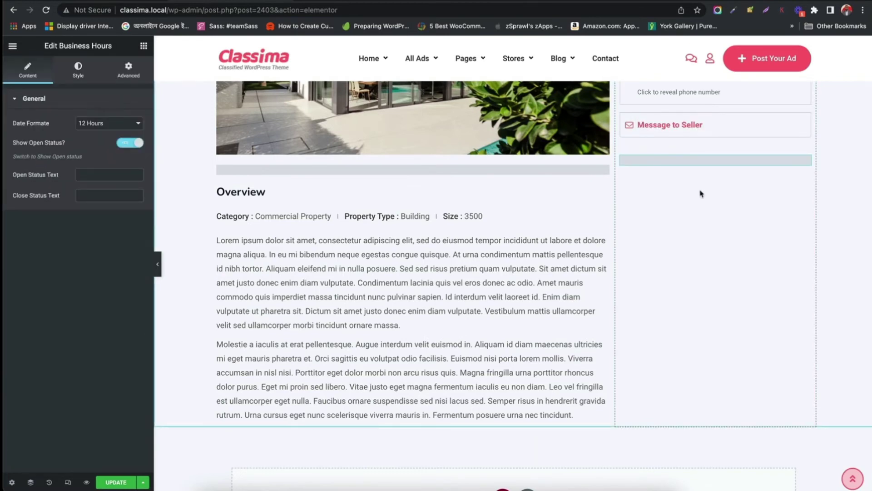
mouse_move(715, 159)
left_click(144, 45)
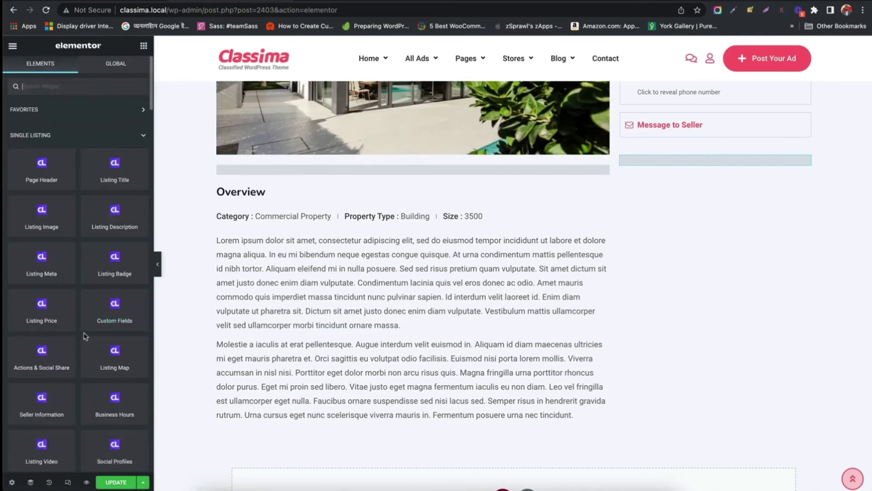
scroll(84, 336, "down", 1)
scroll(84, 334, "down", 2)
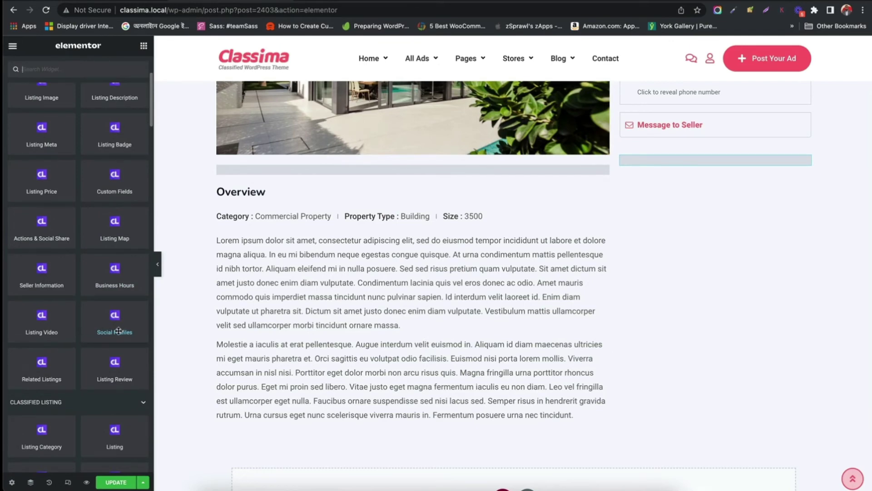
left_click_drag(118, 331, 317, 422)
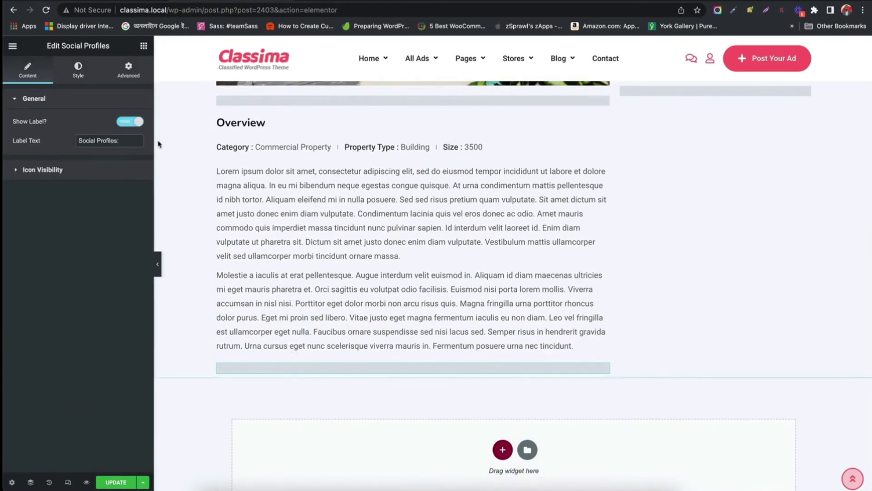
Add a Listing Video widget below the description
left_click(145, 46)
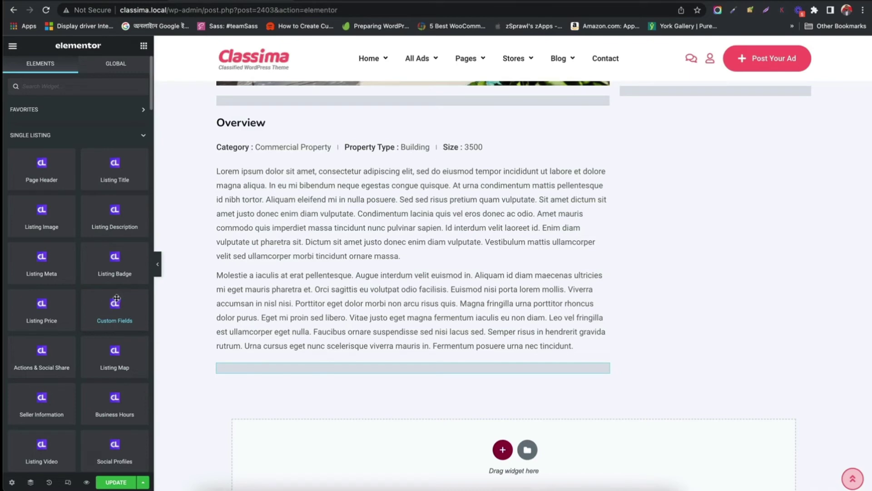
scroll(116, 299, "down", 1)
scroll(121, 301, "down", 4)
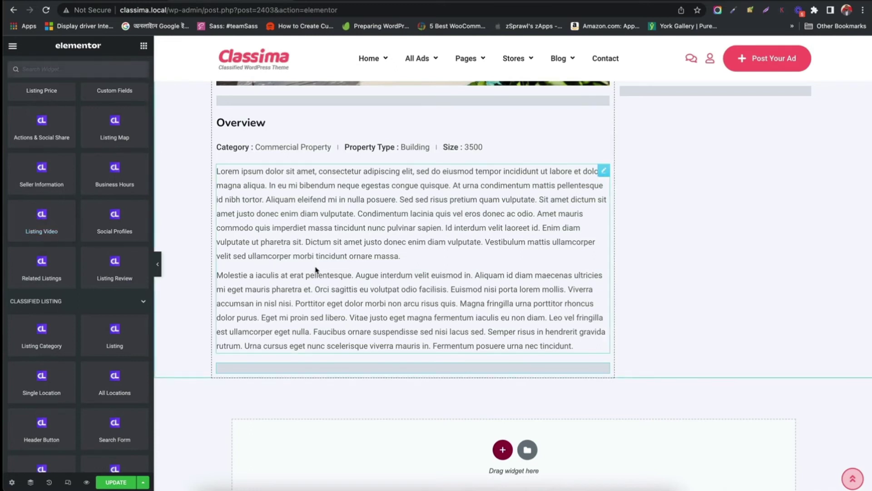
left_click_drag(33, 231, 311, 343)
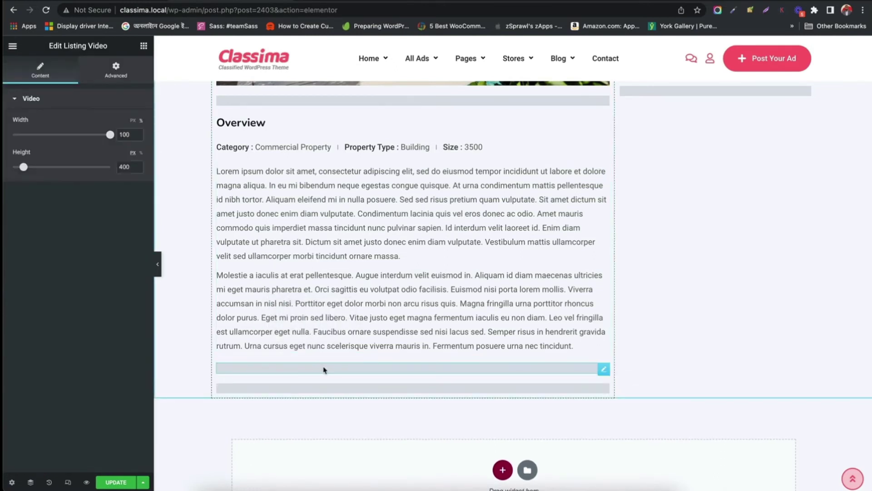
Add the Listing Review section with its Reviews heading and review form
left_click(143, 46)
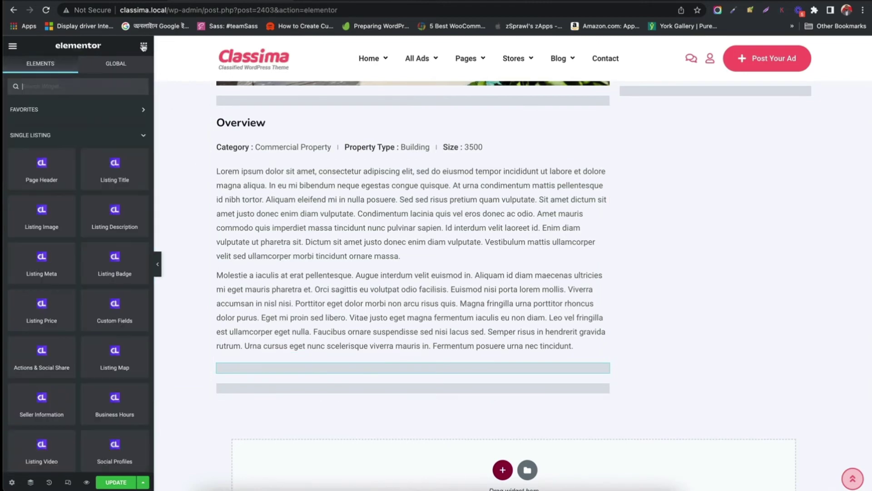
scroll(80, 336, "down", 5)
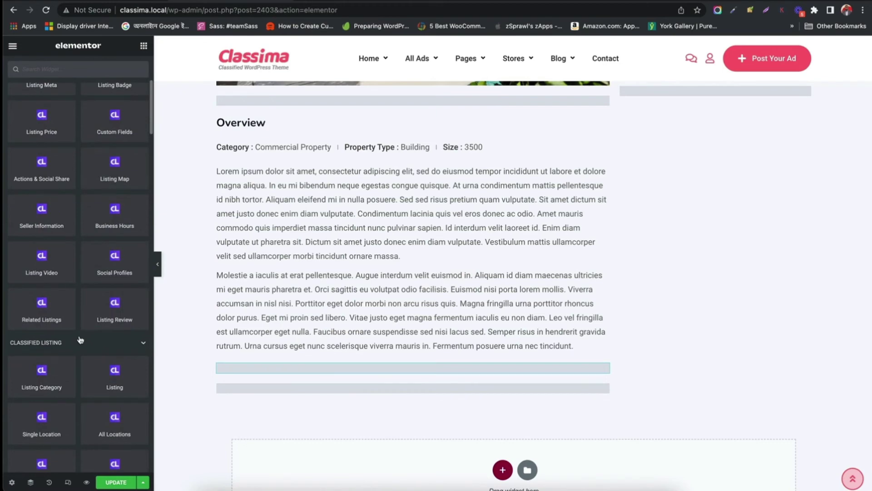
left_click_drag(113, 323, 315, 394)
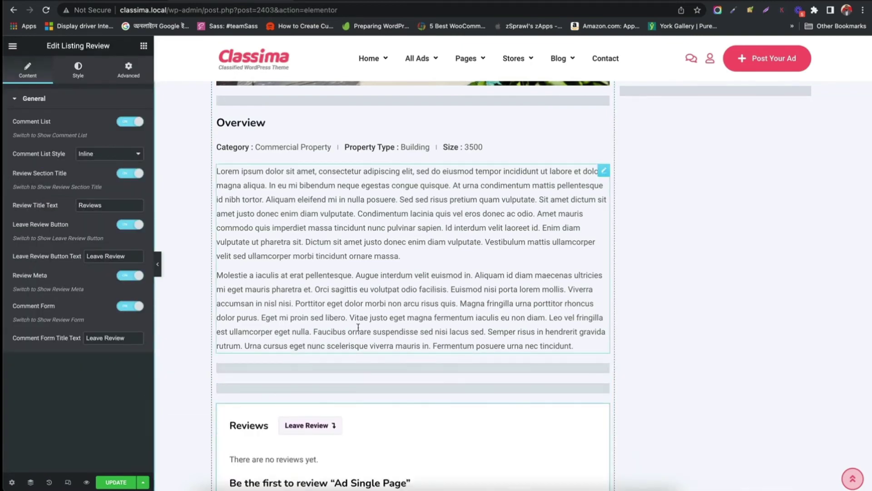
scroll(357, 327, "down", 3)
scroll(357, 327, "down", 1)
scroll(358, 327, "down", 2)
scroll(358, 330, "down", 5)
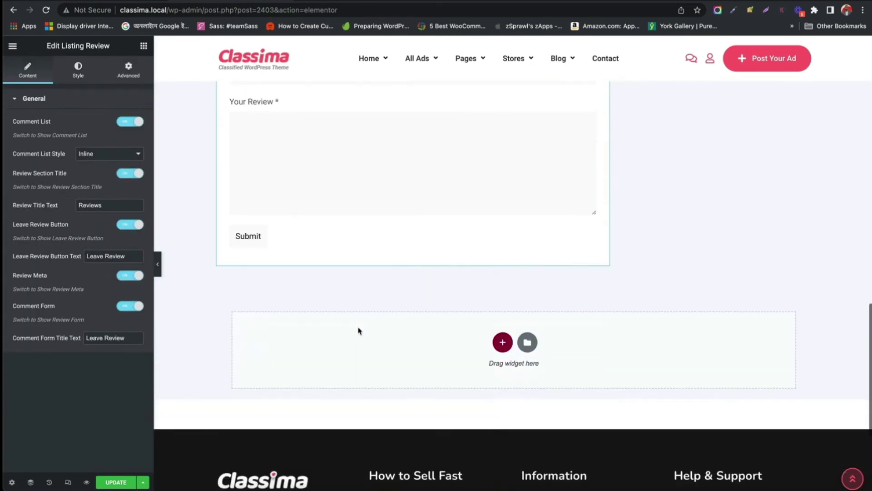
left_click(143, 47)
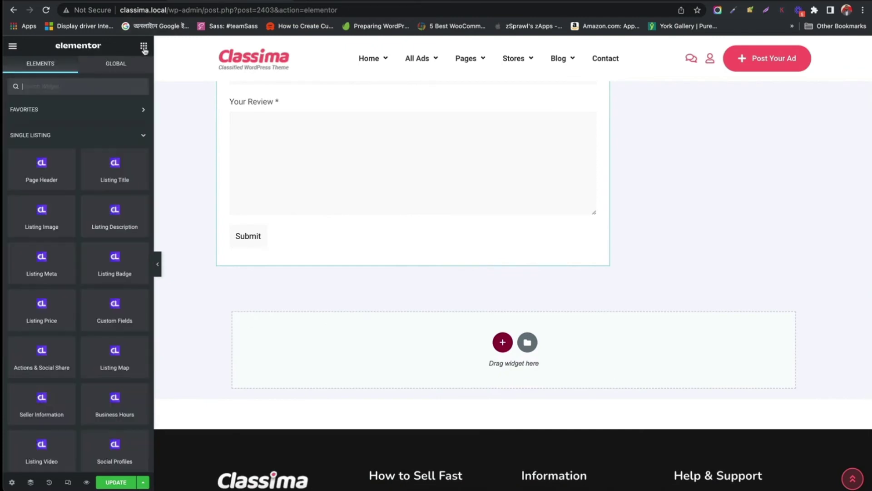
scroll(87, 263, "down", 1)
scroll(88, 263, "down", 3)
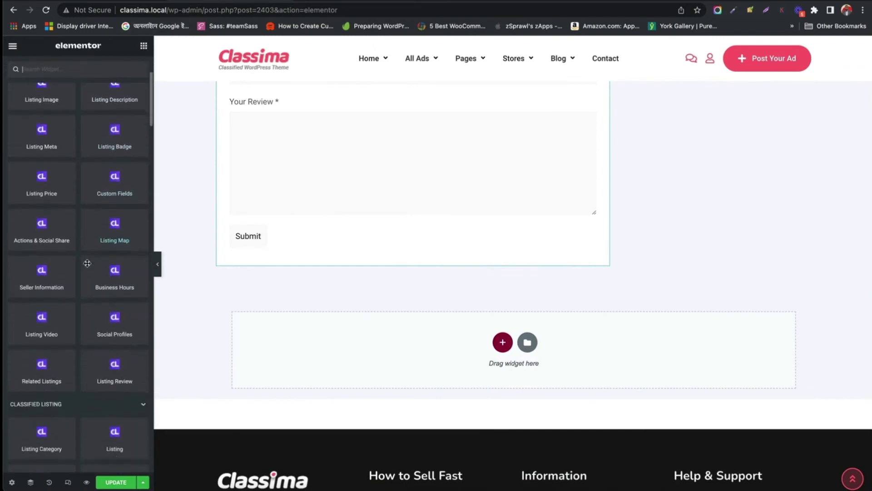
scroll(87, 263, "down", 1)
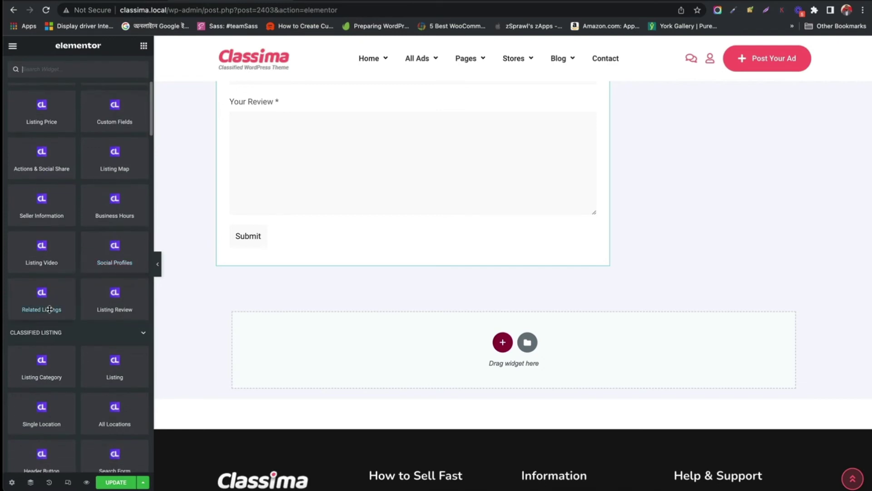
Add Related Listings in Style 2 to the empty bottom section and save the template
left_click_drag(50, 309, 449, 344)
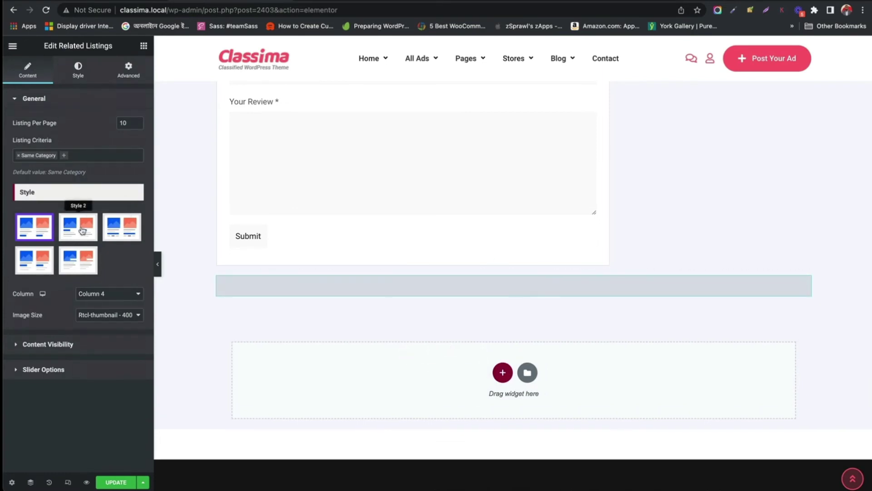
left_click(80, 231)
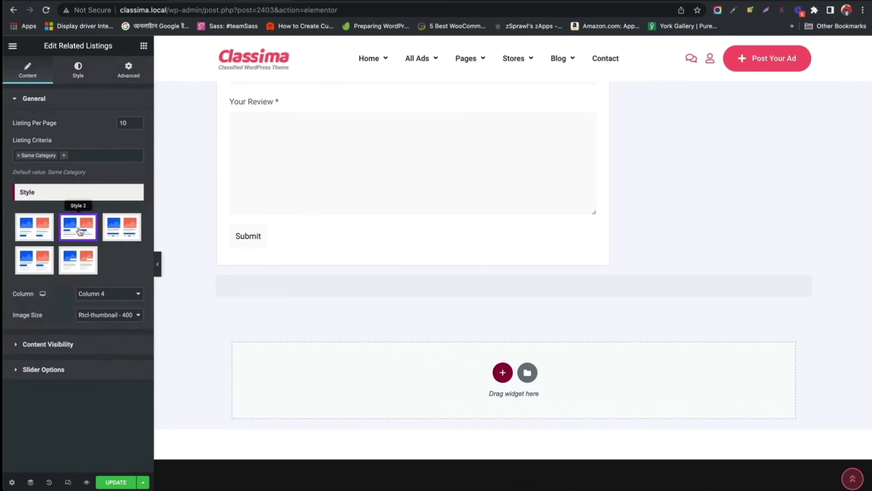
left_click(117, 483)
left_click(114, 483)
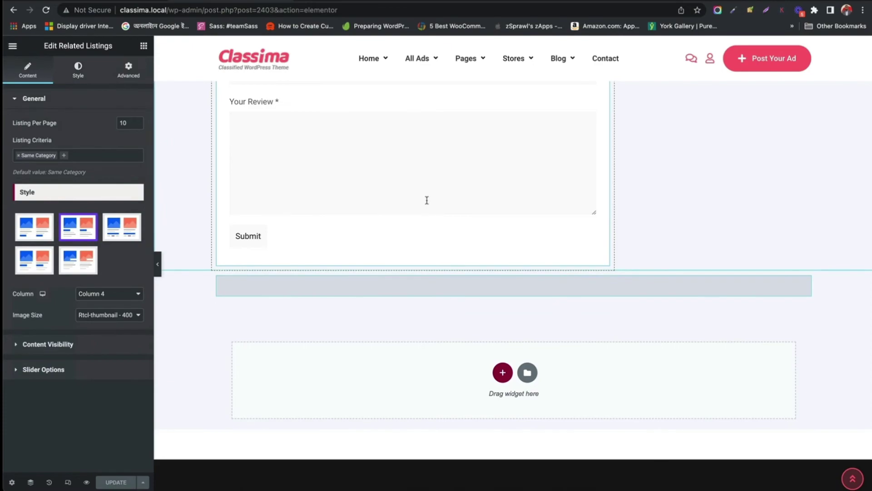
scroll(427, 200, "up", 5)
scroll(427, 201, "up", 10)
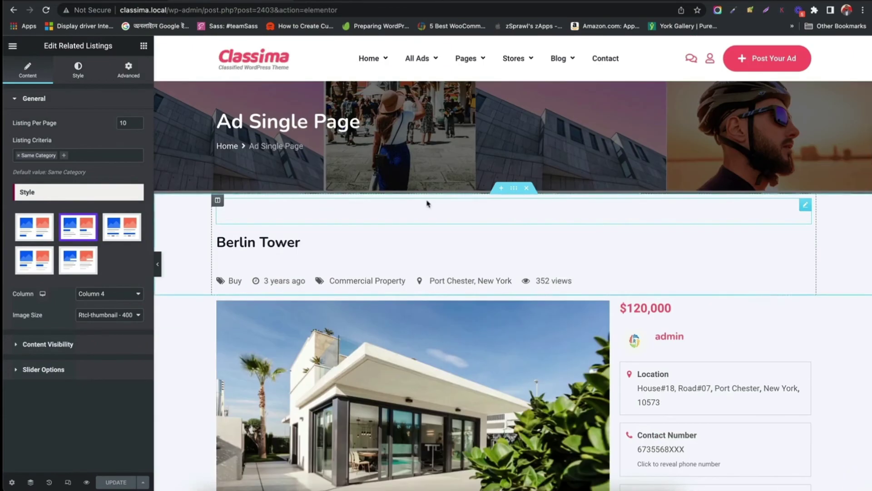
scroll(428, 202, "down", 10)
scroll(427, 204, "down", 5)
scroll(426, 198, "down", 5)
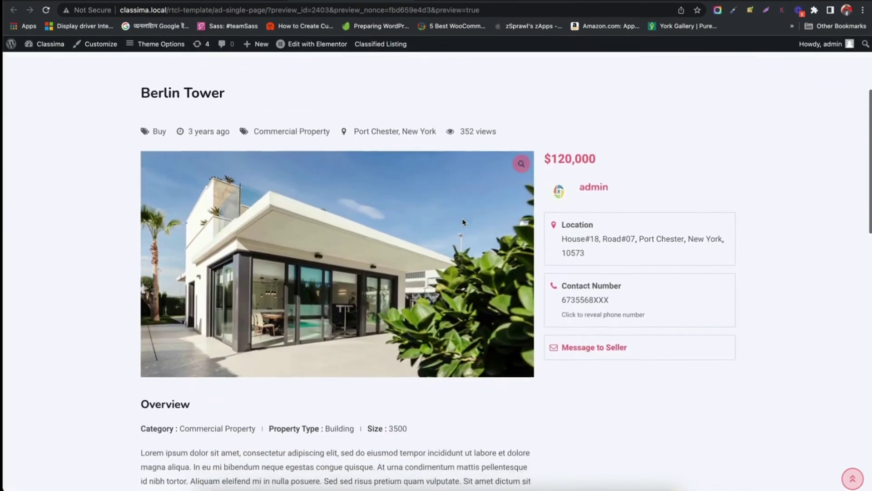
scroll(462, 222, "down", 4)
scroll(462, 221, "down", 3)
scroll(462, 222, "down", 3)
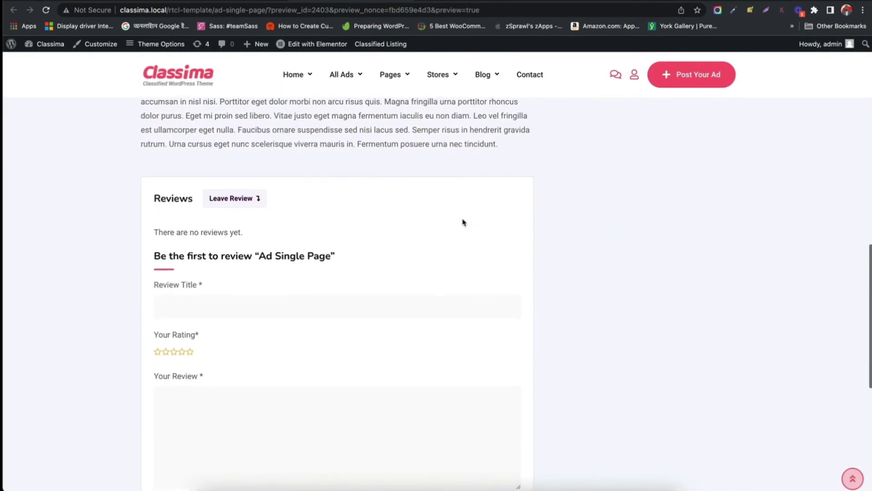
scroll(462, 222, "down", 2)
scroll(462, 222, "down", 2)
scroll(462, 222, "up", 5)
scroll(463, 222, "up", 10)
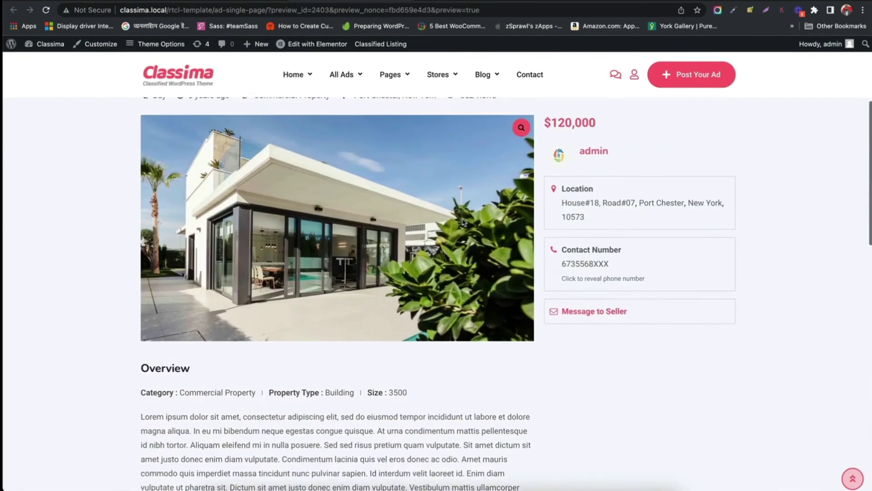
scroll(462, 221, "down", 2)
scroll(463, 222, "down", 2)
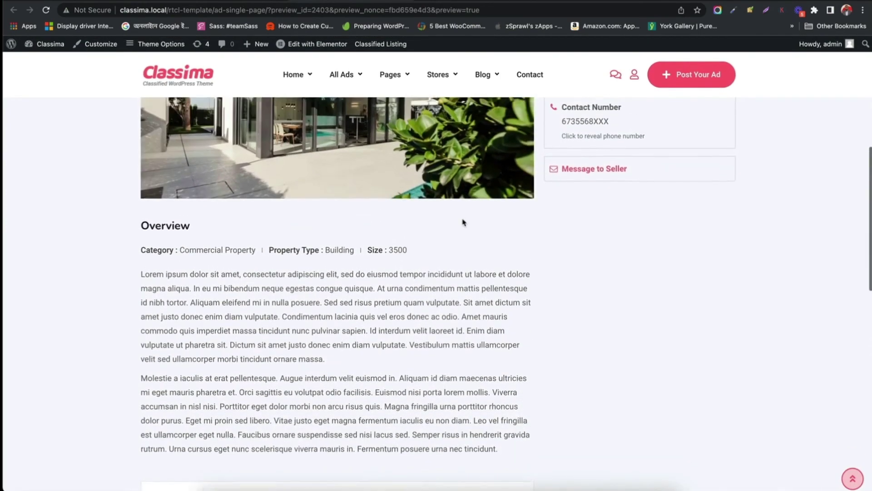
scroll(463, 221, "up", 1)
scroll(462, 221, "up", 4)
scroll(463, 221, "down", 2)
scroll(463, 222, "down", 2)
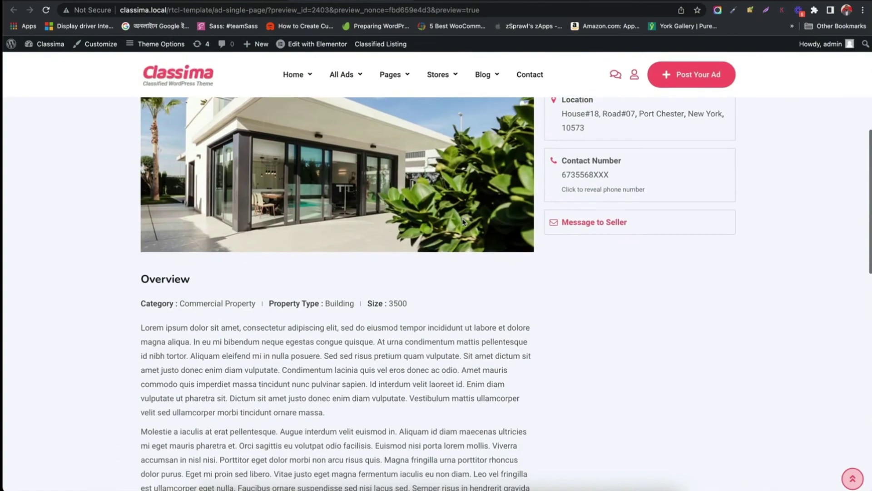
scroll(463, 222, "down", 1)
scroll(462, 222, "down", 5)
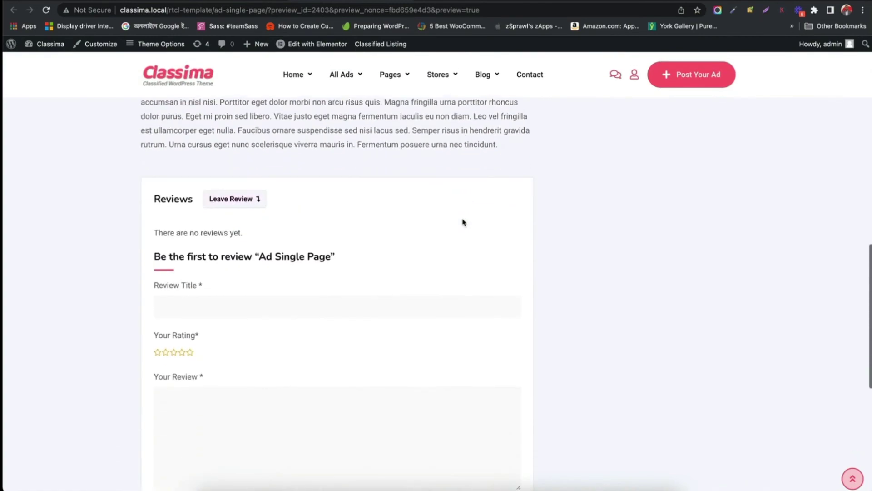
scroll(463, 220, "down", 3)
scroll(462, 219, "down", 2)
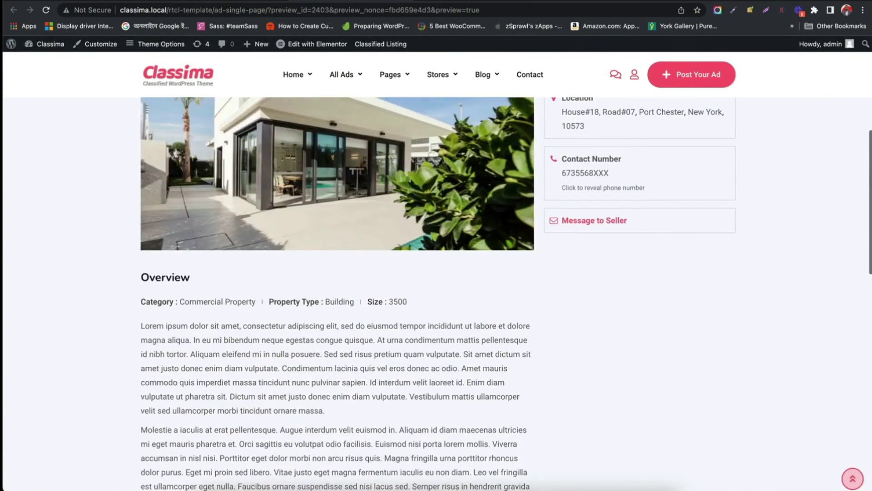
scroll(369, 177, "up", 6)
scroll(369, 178, "up", 3)
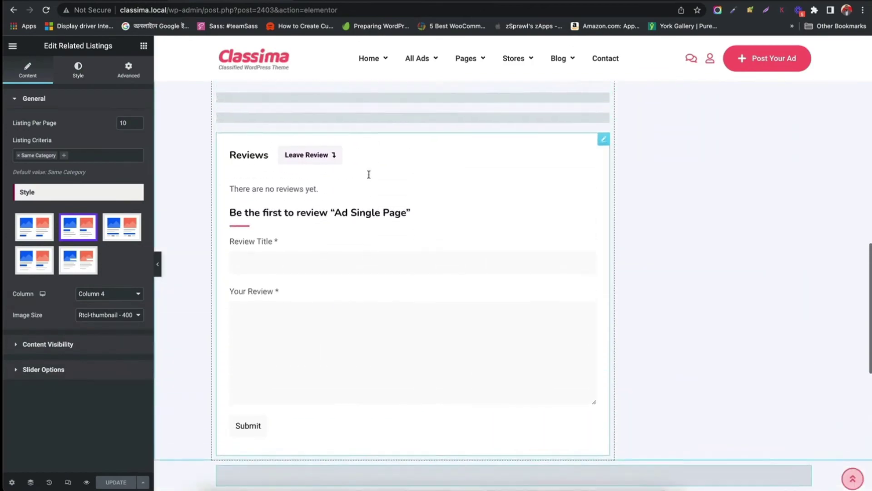
scroll(369, 177, "up", 5)
scroll(369, 177, "up", 1)
scroll(313, 362, "up", 5)
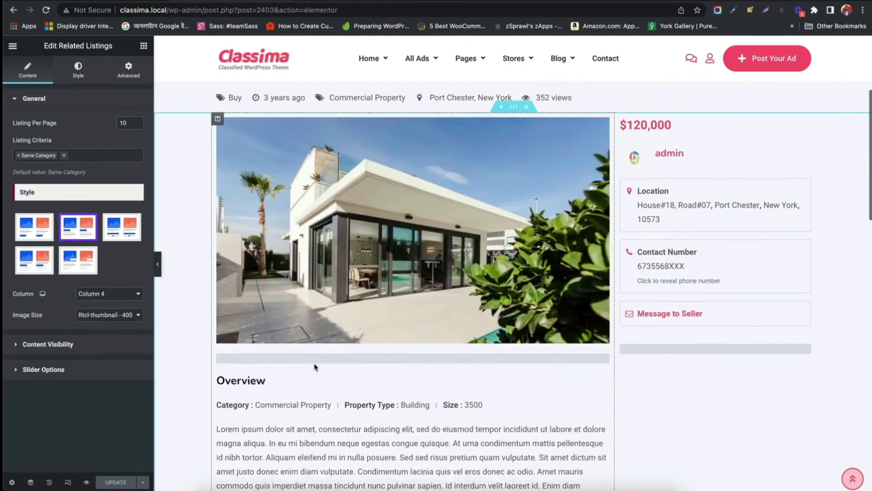
scroll(314, 362, "up", 4)
scroll(694, 445, "down", 2)
scroll(701, 418, "down", 1)
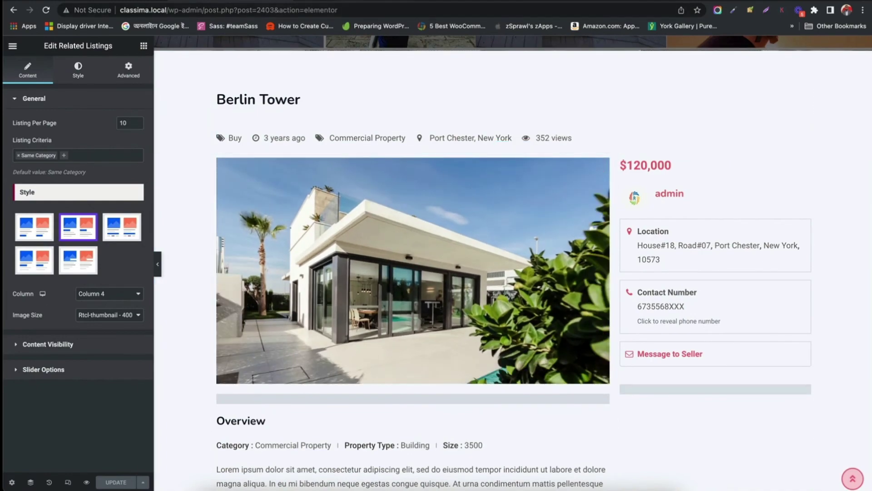
scroll(485, 215, "up", 2)
scroll(485, 215, "up", 4)
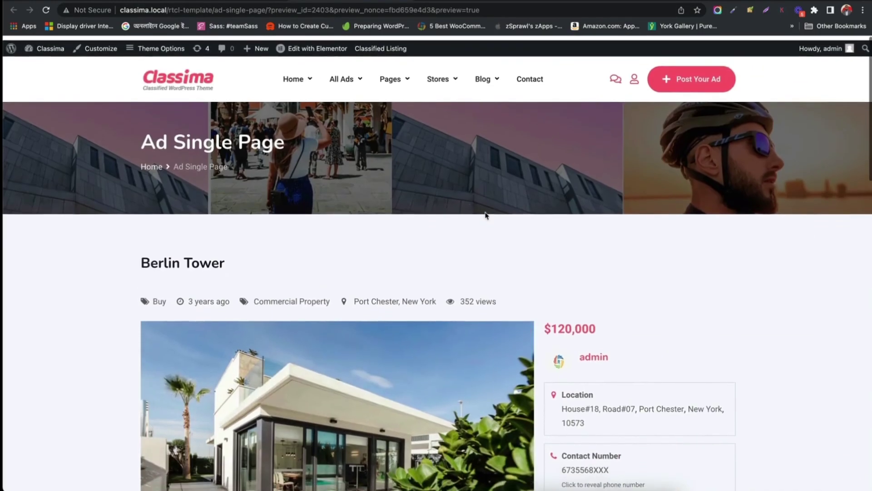
scroll(485, 216, "down", 7)
scroll(485, 215, "down", 10)
scroll(485, 215, "down", 2)
scroll(485, 215, "up", 1)
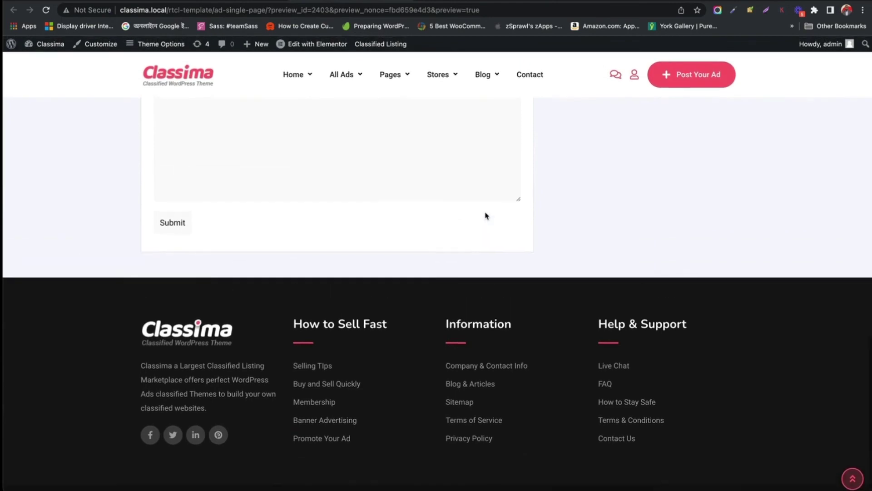
scroll(485, 215, "up", 6)
scroll(485, 216, "up", 4)
scroll(486, 216, "up", 4)
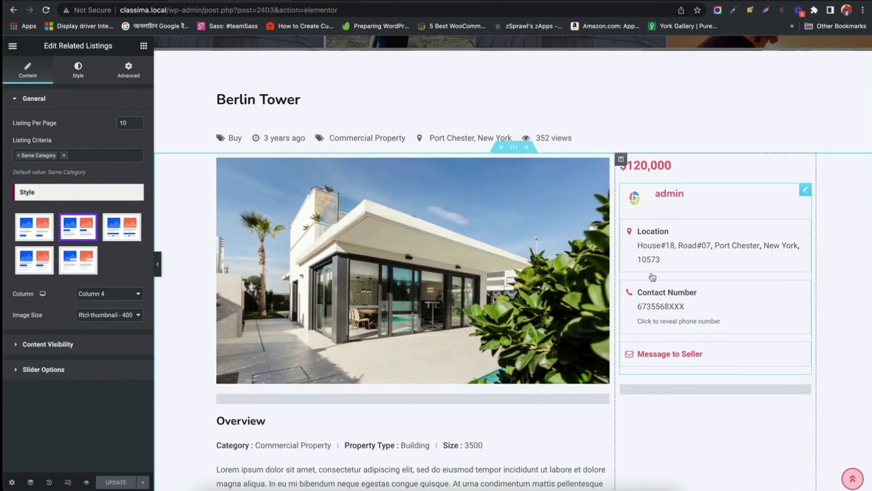
Try moving the seller column left of the image, then return it to the right
scroll(632, 257, "down", 1)
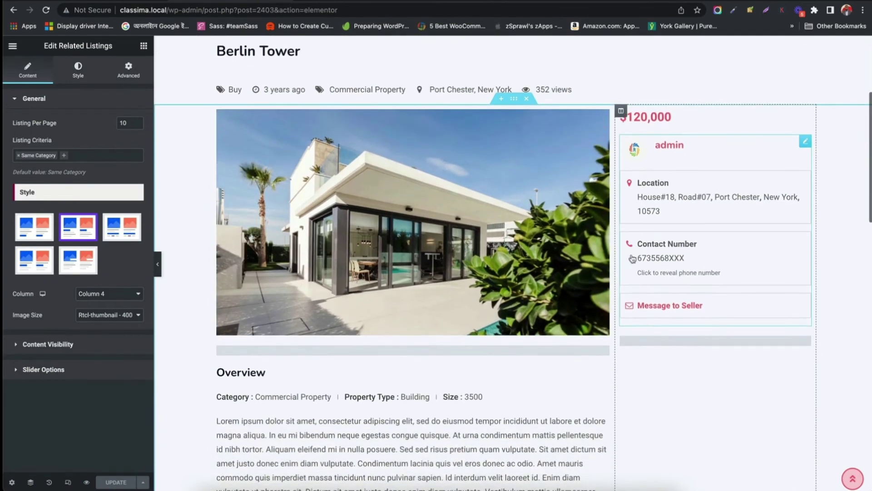
left_click(638, 117)
mouse_move(622, 111)
left_mouse_down()
mouse_move(238, 339)
mouse_move(444, 330)
mouse_move(453, 346)
left_mouse_up()
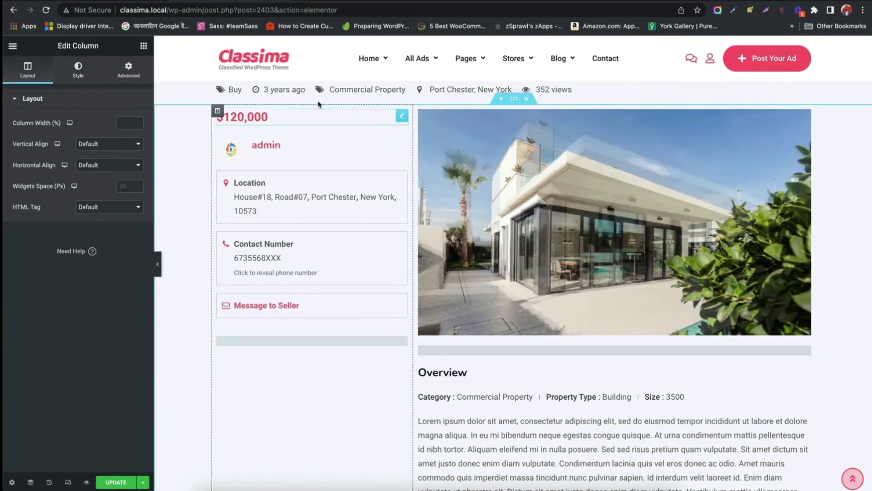
left_click_drag(218, 110, 688, 123)
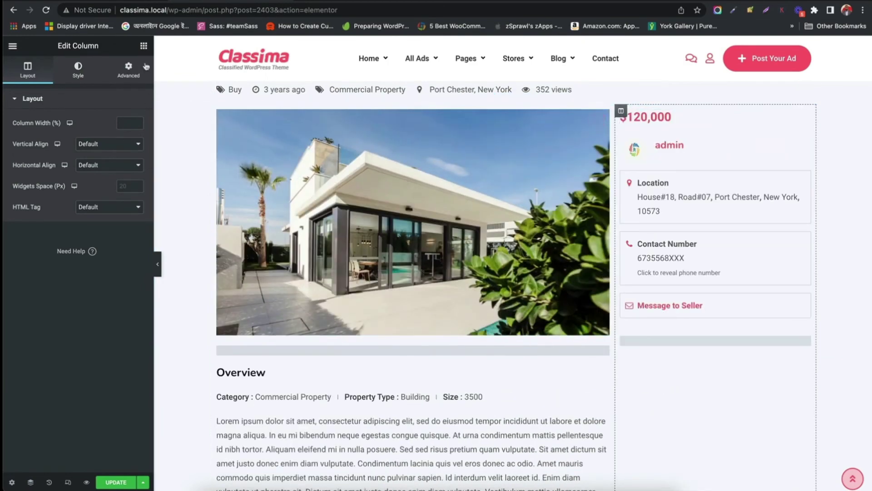
Place a Listing Price widget directly below the property image
left_click(144, 46)
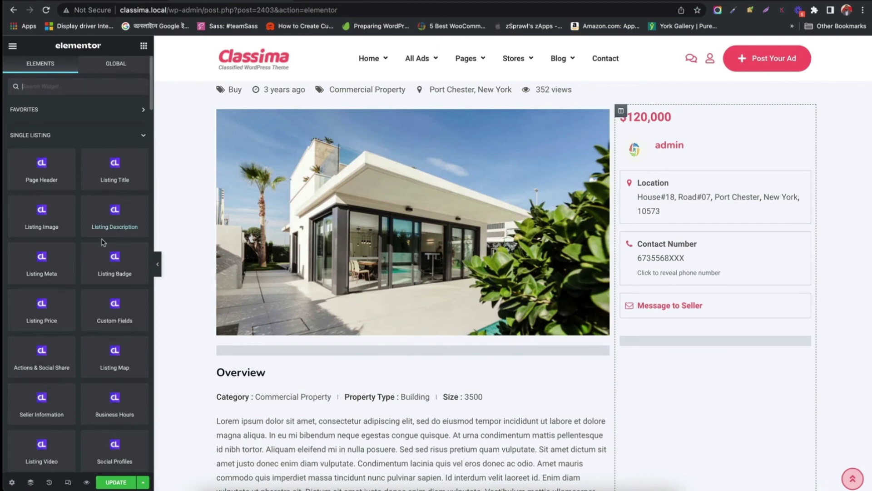
scroll(80, 236, "down", 3)
scroll(77, 247, "down", 2)
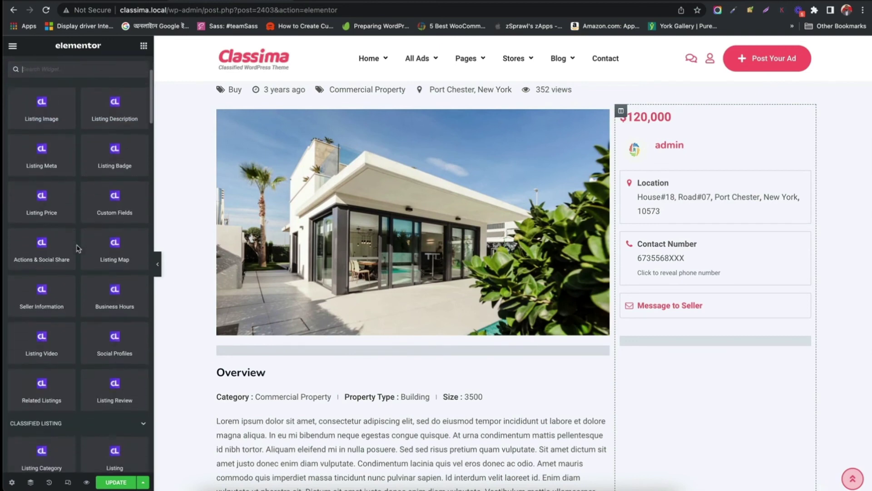
left_click_drag(45, 210, 268, 349)
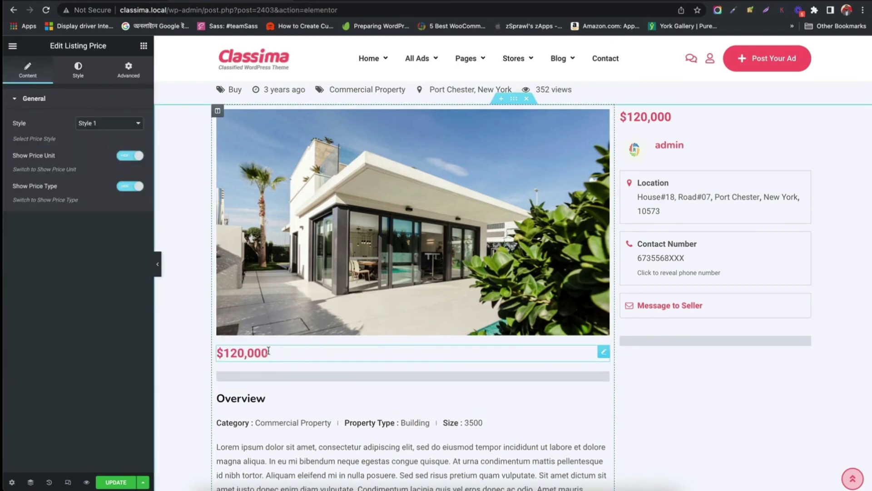
mouse_move(646, 118)
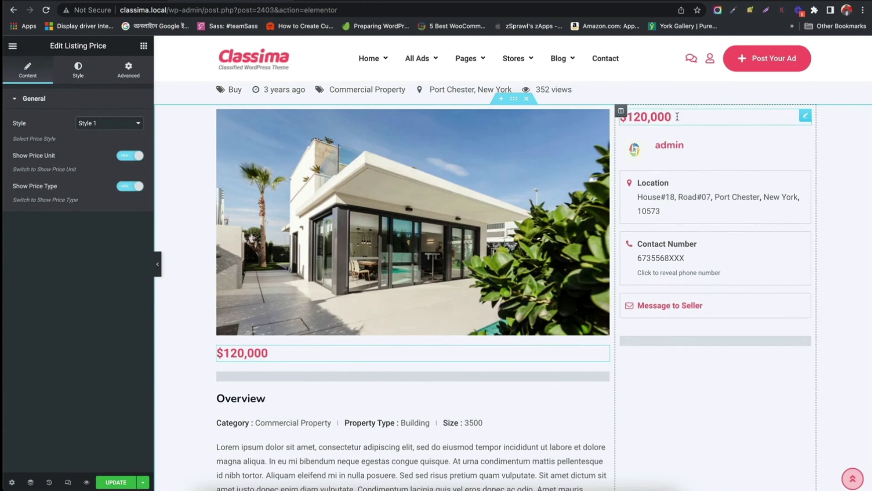
Delete the duplicate $120,000 price widget from the top of the sidebar
right_click(738, 118)
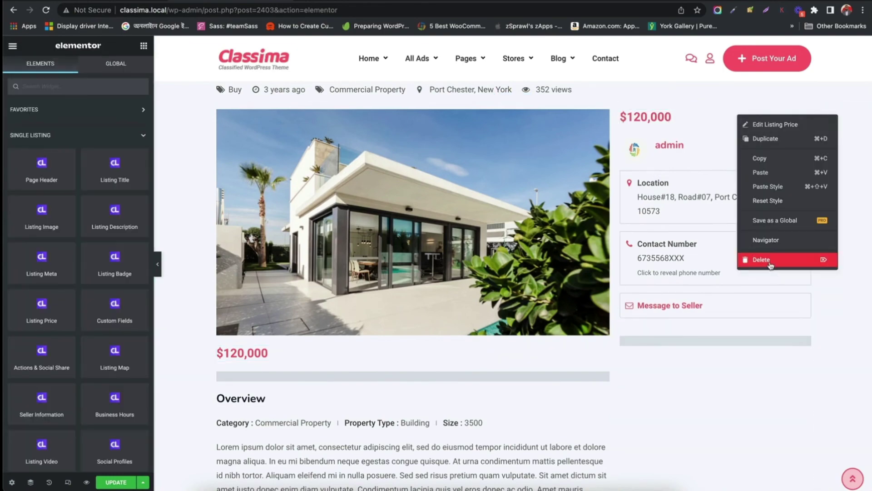
left_click(772, 263)
scroll(453, 343, "down", 5)
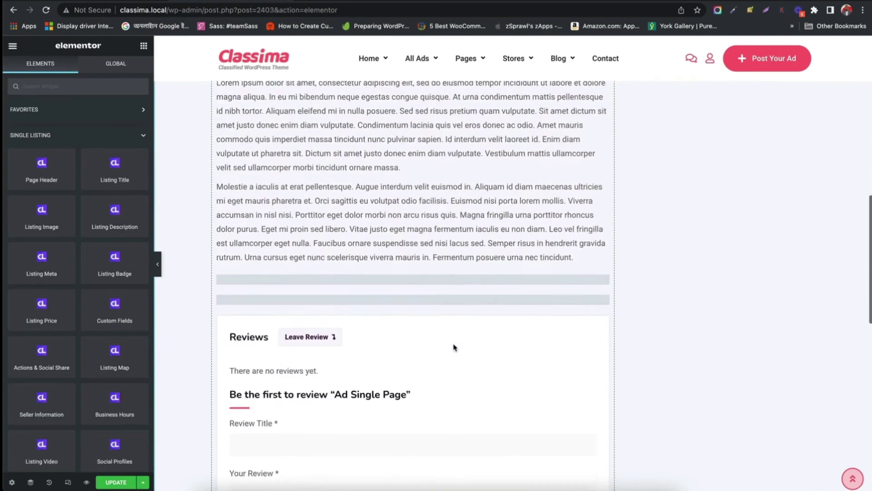
scroll(453, 345, "down", 10)
scroll(450, 345, "down", 2)
scroll(432, 337, "up", 5)
scroll(433, 337, "up", 4)
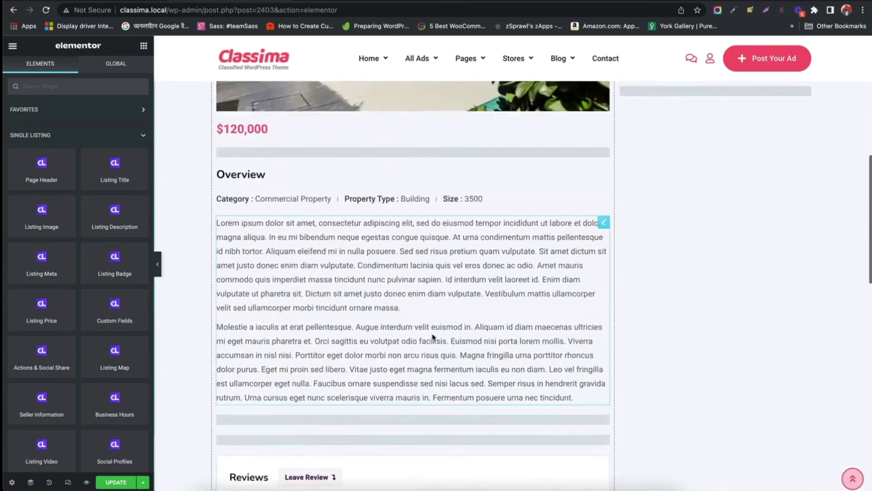
scroll(432, 337, "up", 5)
scroll(432, 337, "down", 1)
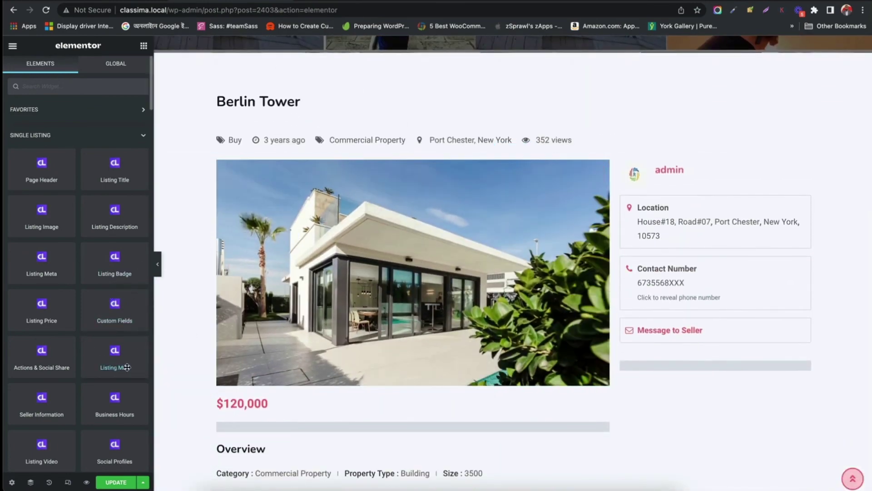
Add the Listing Map widget below Message to Seller, pinning the property's address
left_click_drag(127, 367, 721, 377)
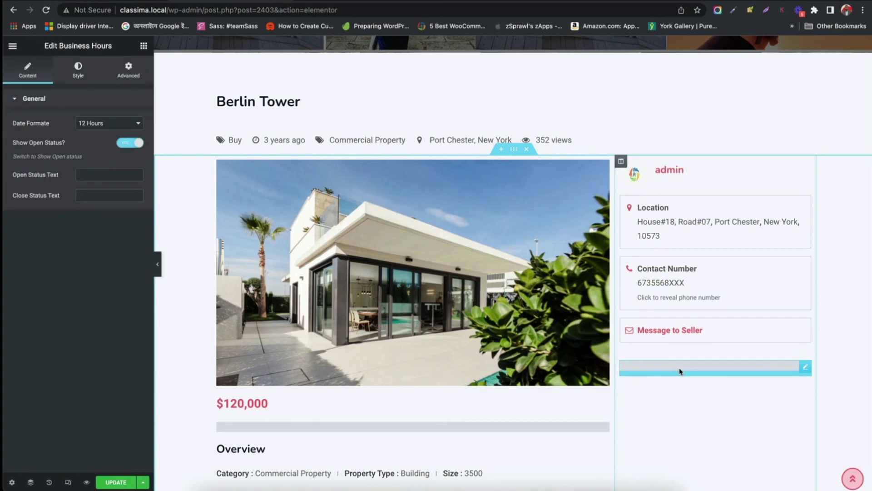
left_click(143, 46)
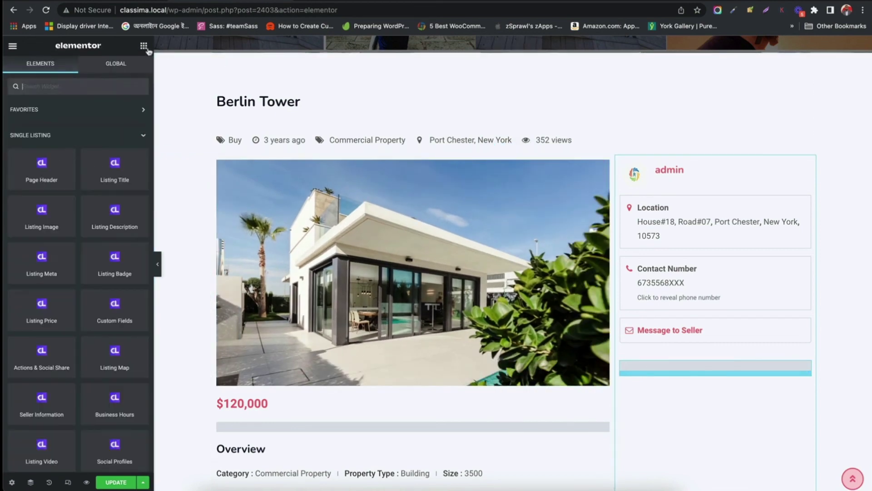
left_click_drag(118, 368, 724, 370)
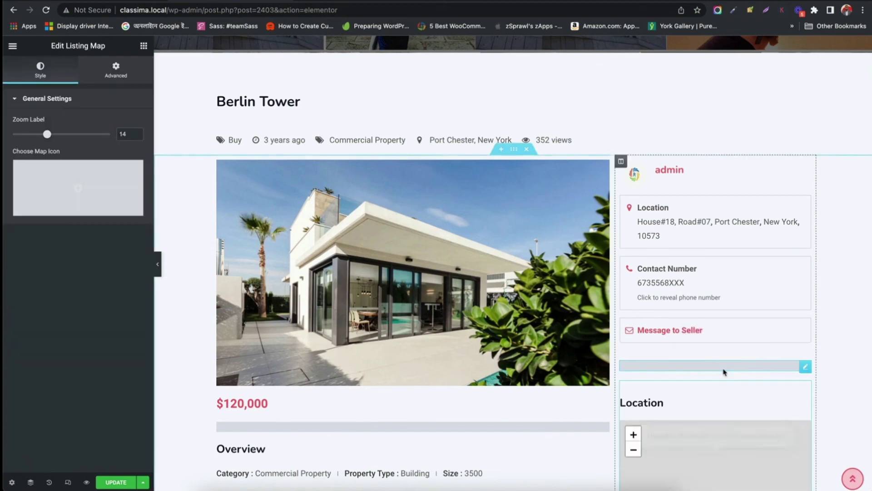
scroll(722, 382, "down", 1)
scroll(717, 396, "down", 2)
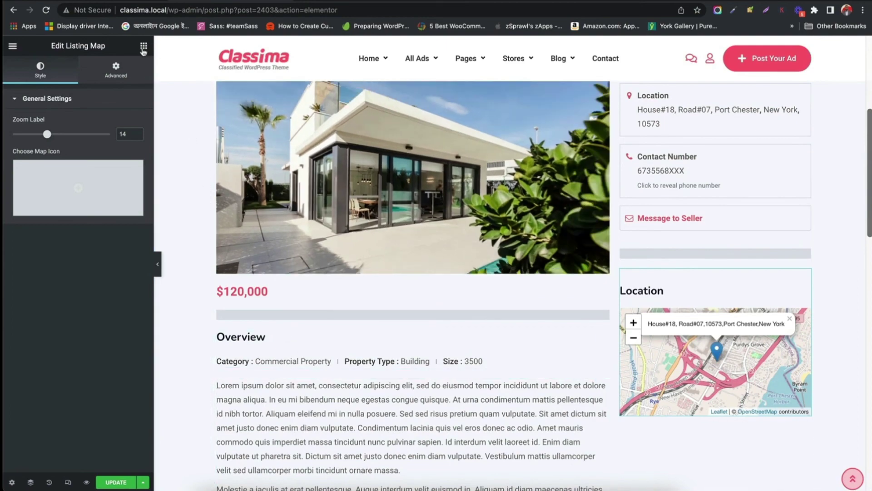
left_click(143, 48)
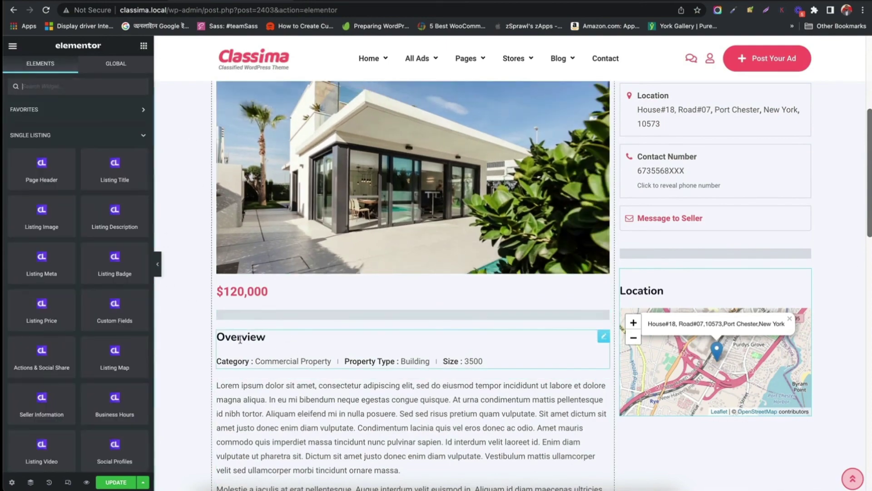
scroll(238, 337, "down", 3)
scroll(240, 341, "down", 4)
scroll(240, 343, "down", 3)
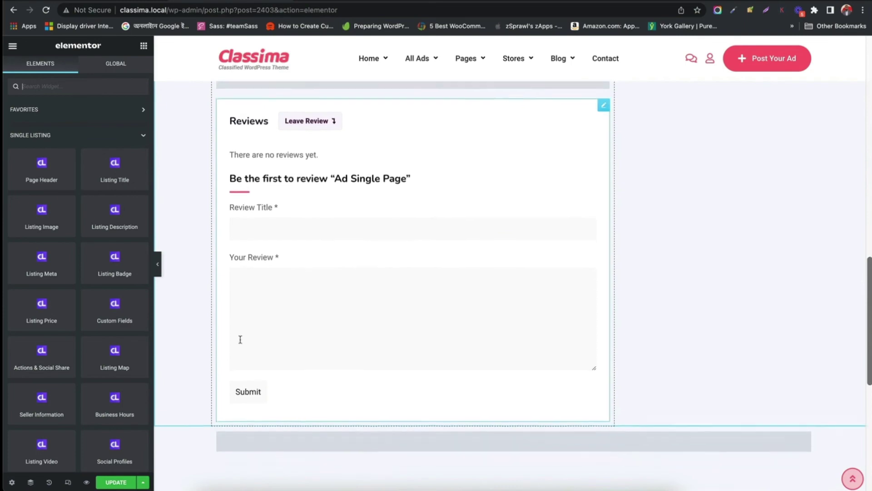
scroll(241, 343, "down", 5)
scroll(240, 341, "up", 15)
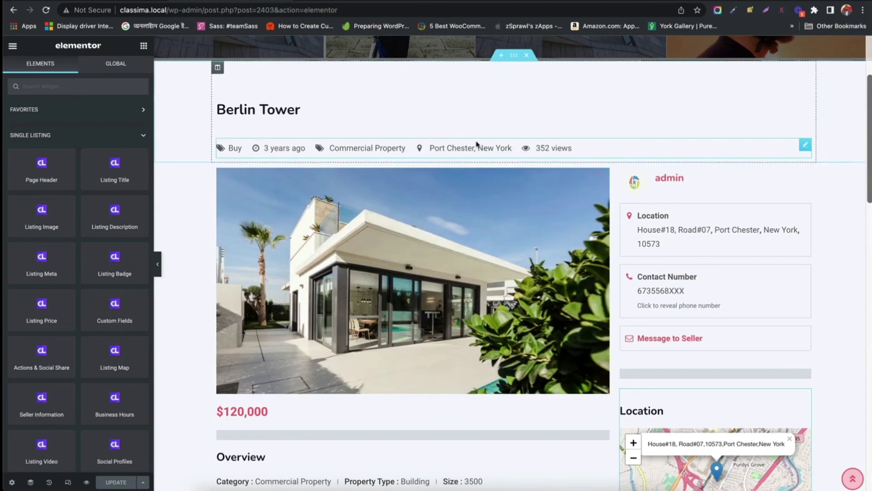
View the RadiusTheme Archive & Single Page Builder product page from the top
left_click(93, 1)
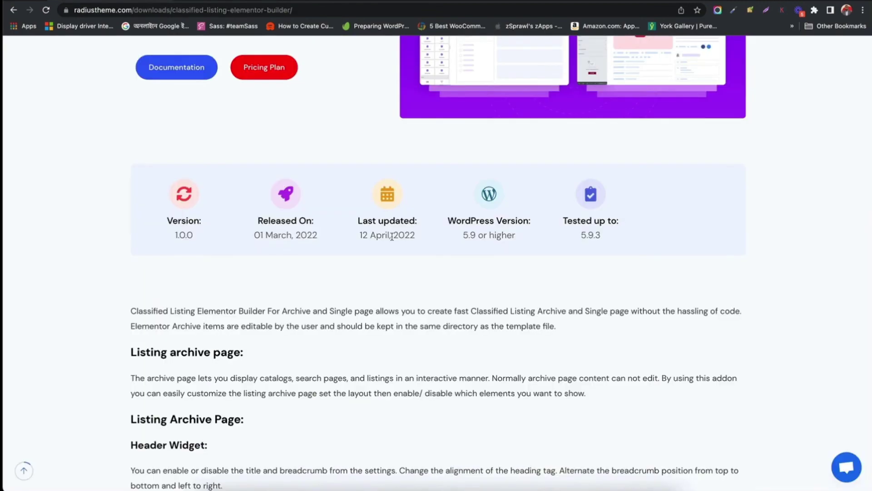
scroll(392, 236, "up", 6)
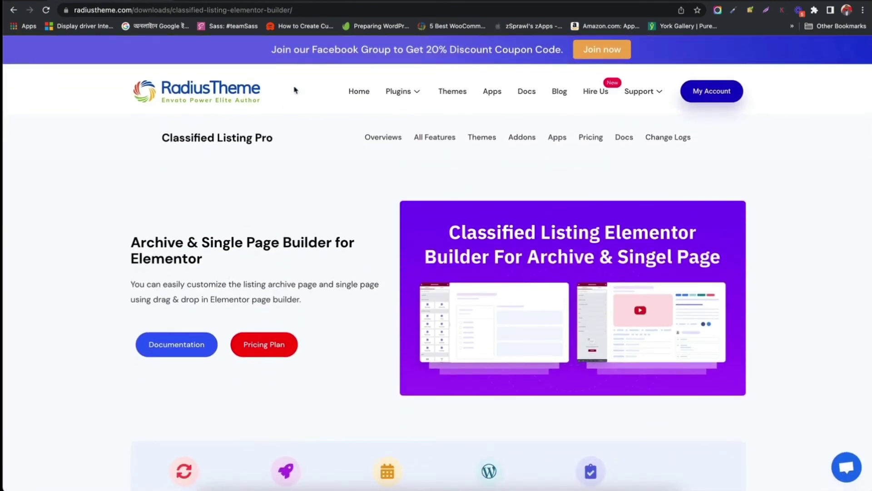